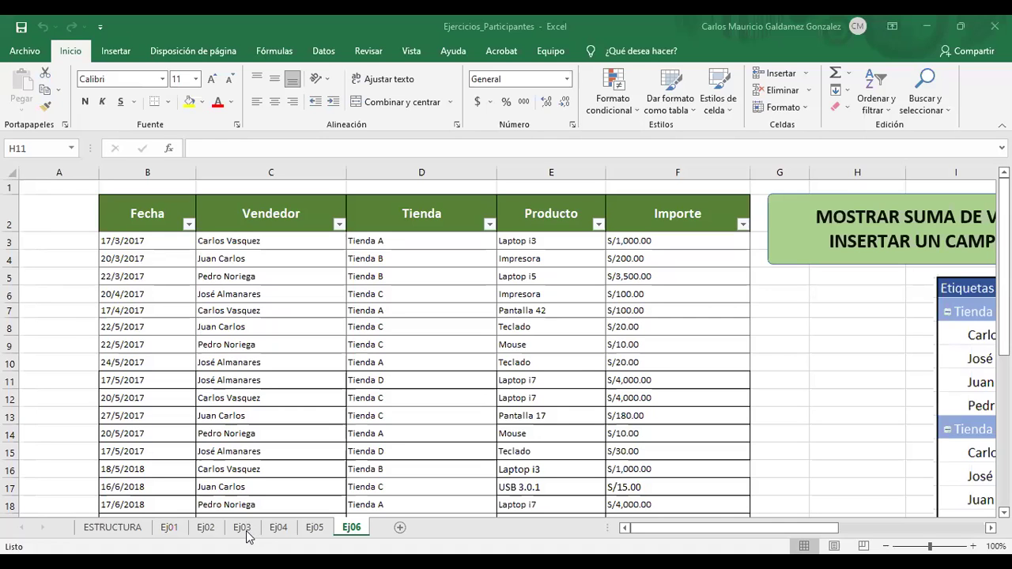
- Open the Ej03 sheet and shift the sample pivot table picture slightly up, closer to the blue instruction box
click(243, 527)
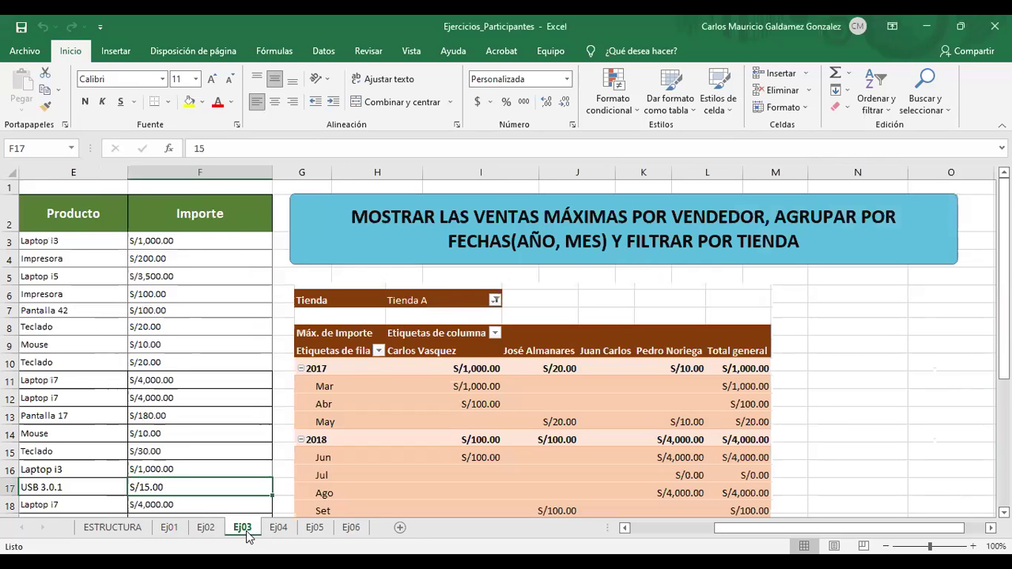
drag(512, 440, 514, 427)
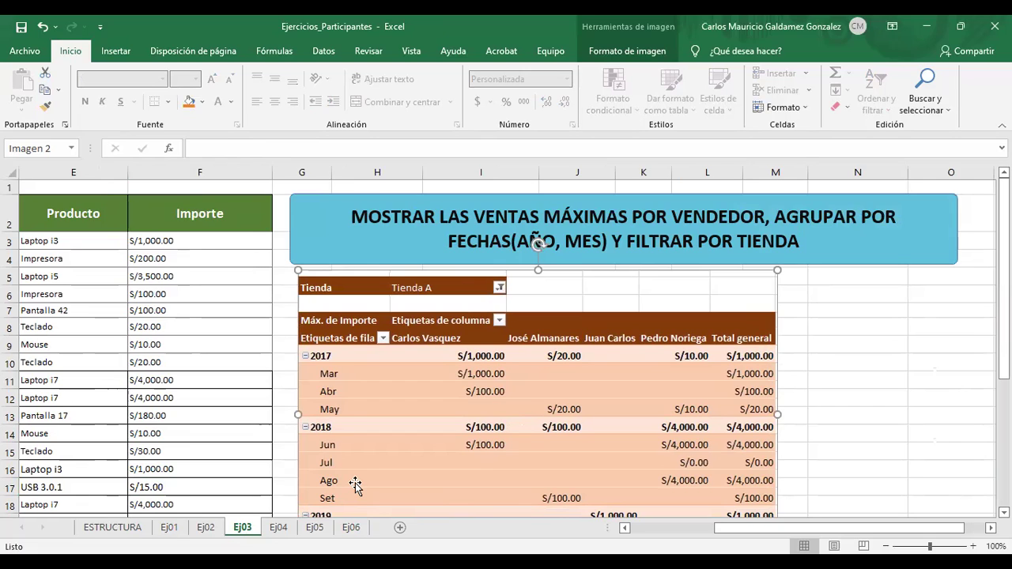
drag(355, 481, 351, 482)
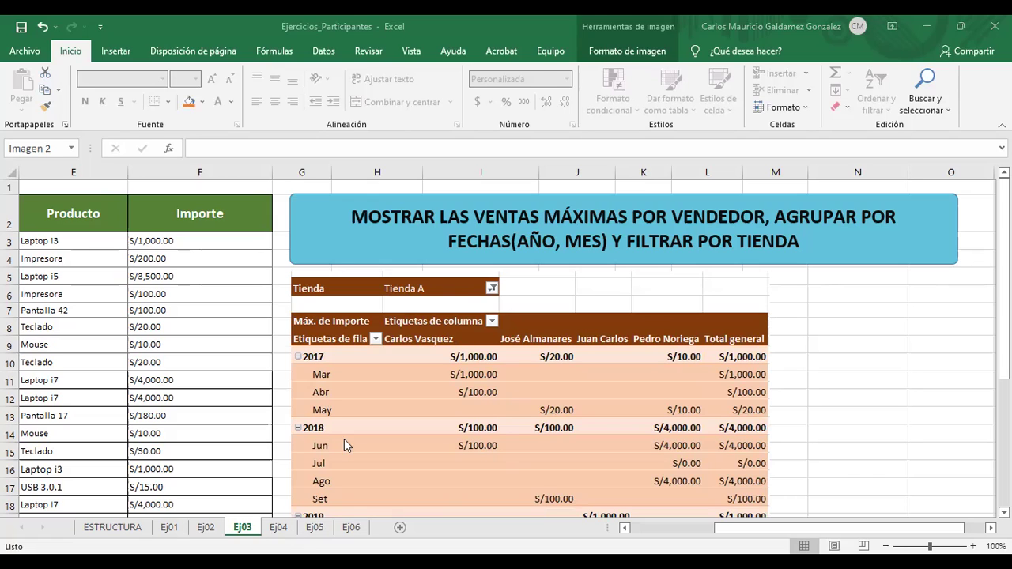
- Apply the Accounting number format with the $ symbol to the Importe amounts in F3:F31
click(158, 245)
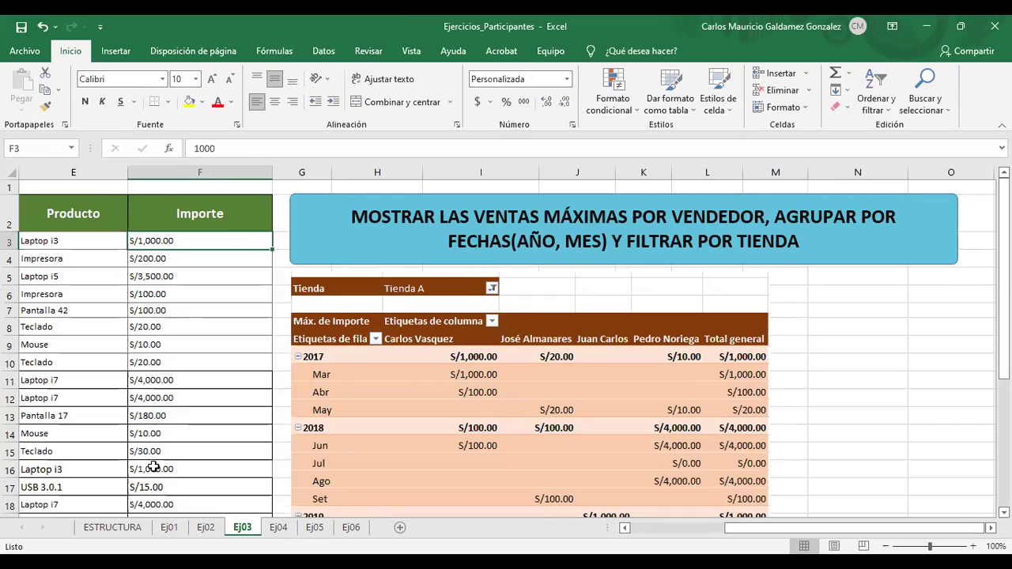
key(ctrl+shift+Down)
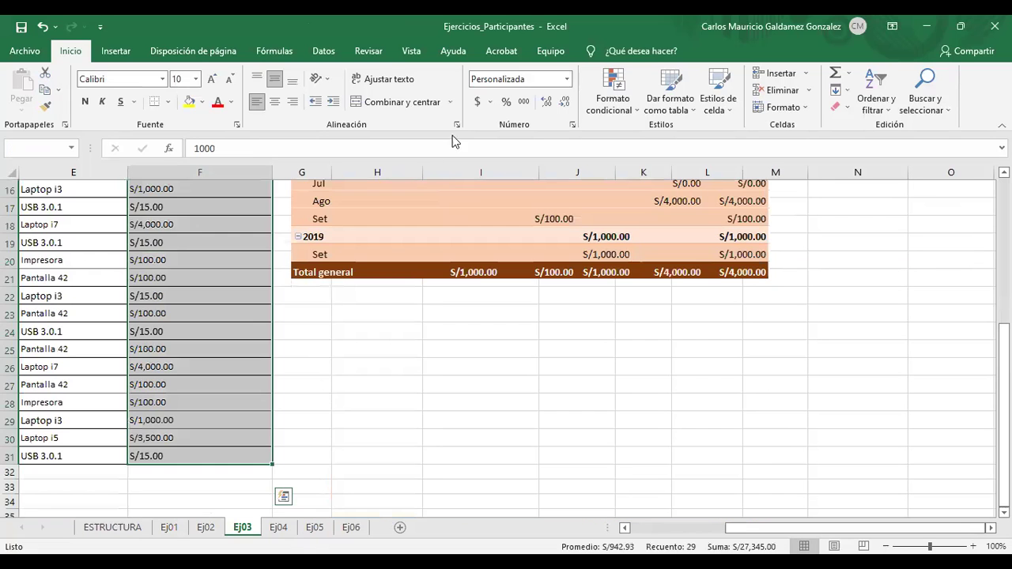
click(477, 101)
scroll(699, 513, up, 2)
scroll(680, 534, left, 2)
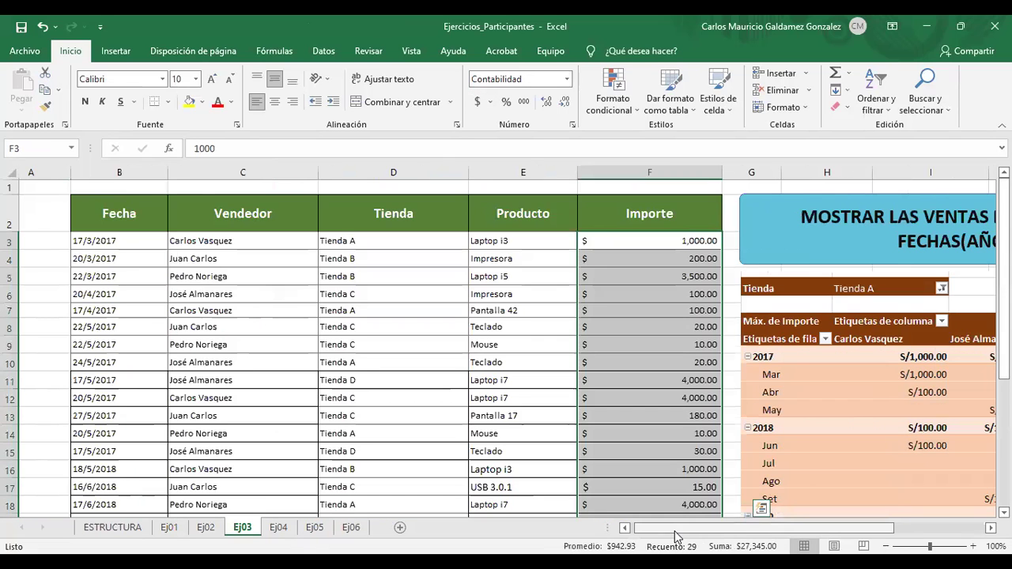
- Narrow column A and fit the widths of columns B to F to their contents
drag(70, 173, 38, 188)
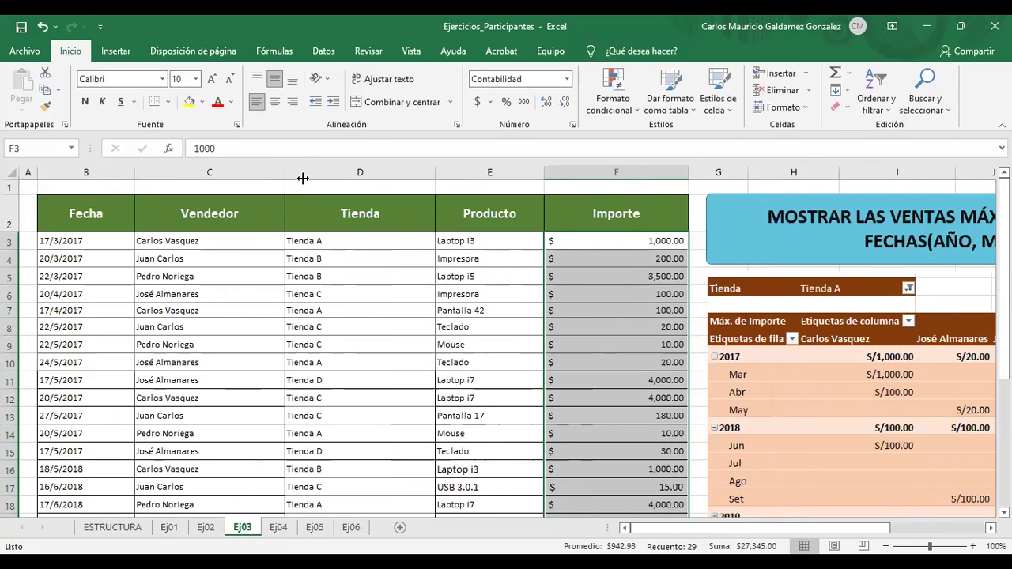
key(ctrl+z)
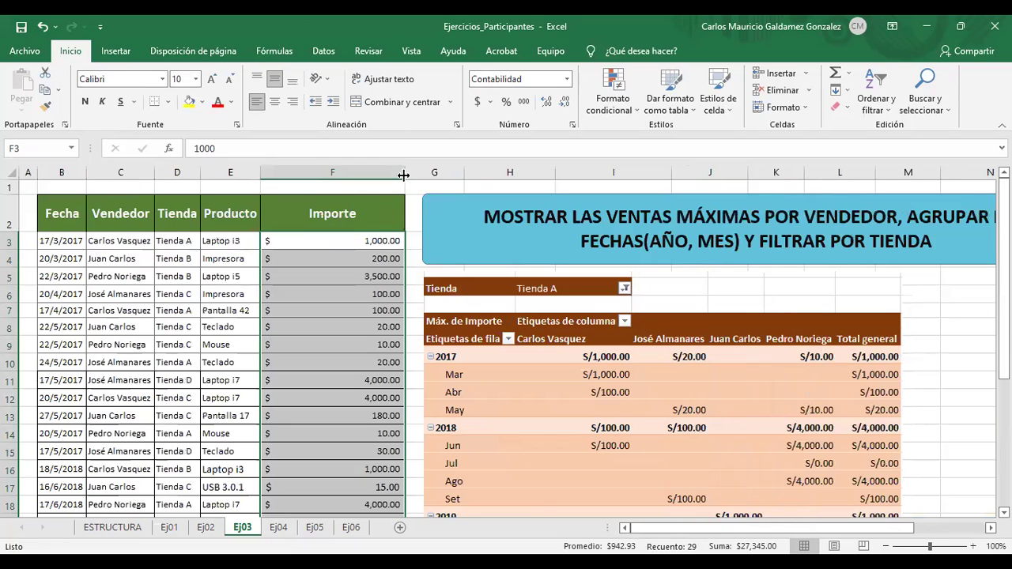
key(ctrl+z)
click(478, 454)
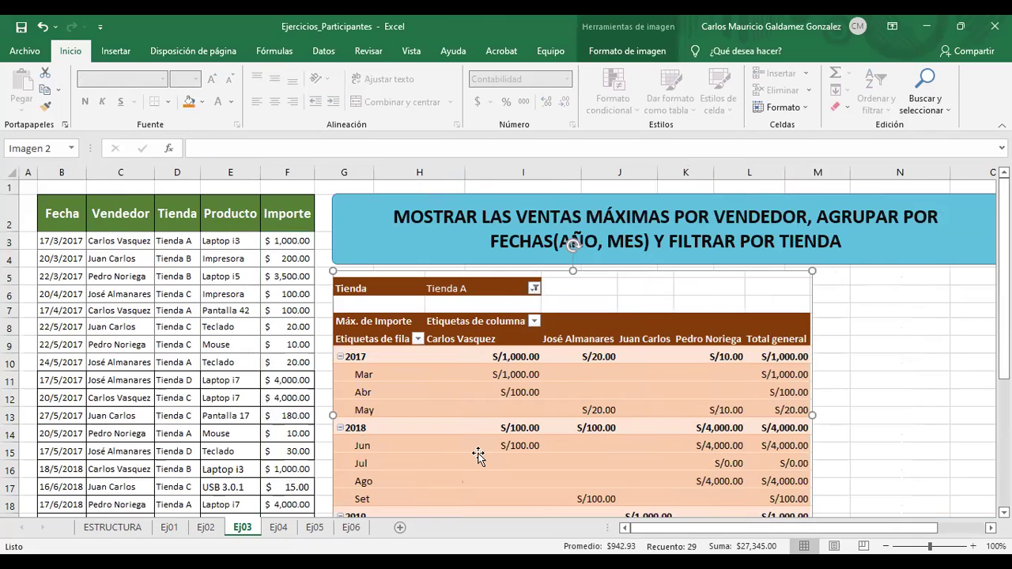
- Insert a blank pivot table on a new sheet from the Ej03 sales data, using the recommended pivot tables dialog
click(138, 355)
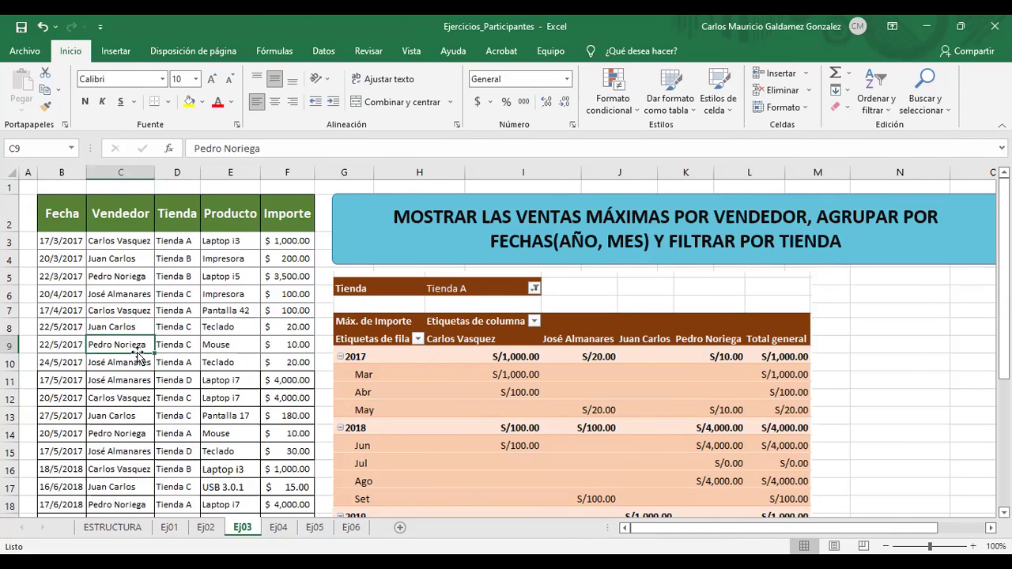
click(128, 54)
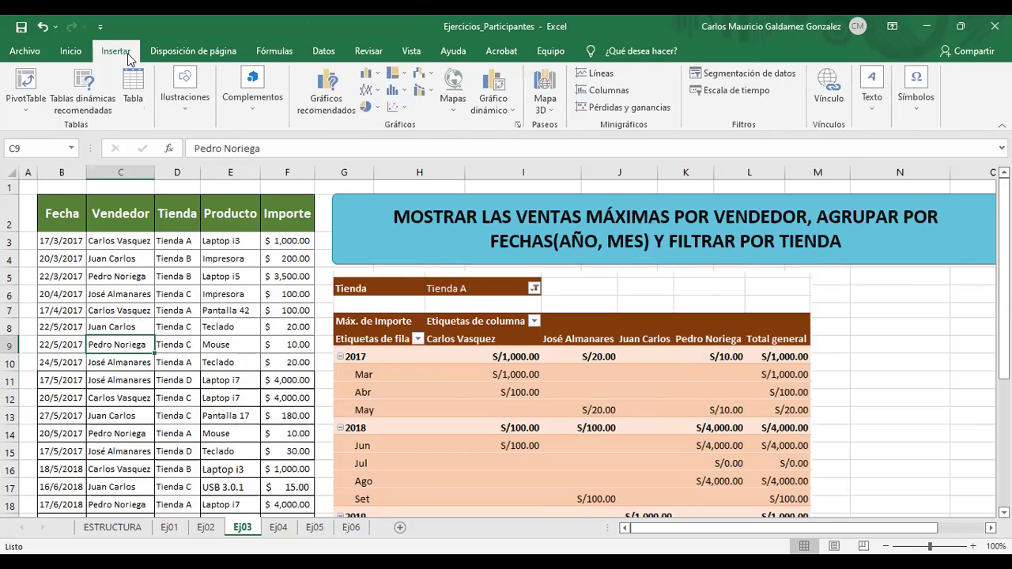
click(91, 109)
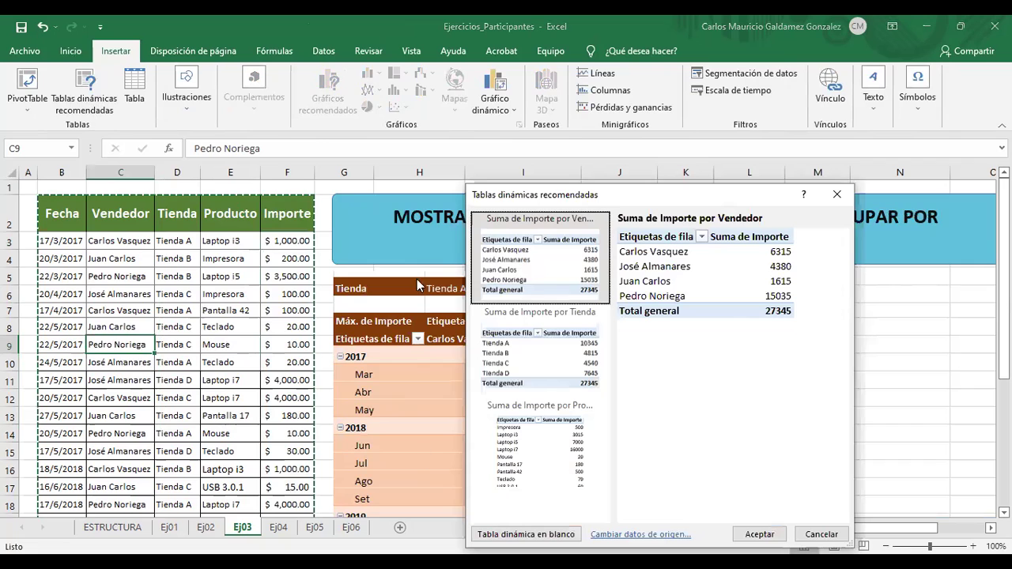
click(499, 535)
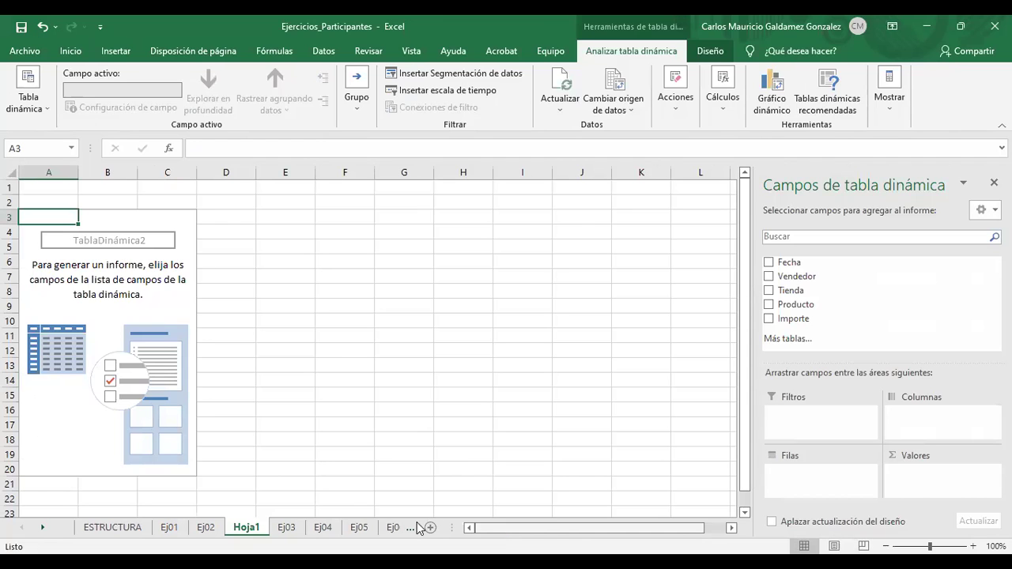
- Review the Ej03 instructions on maximum sales, date grouping and store filter, and examine the full sample pivot table
click(287, 531)
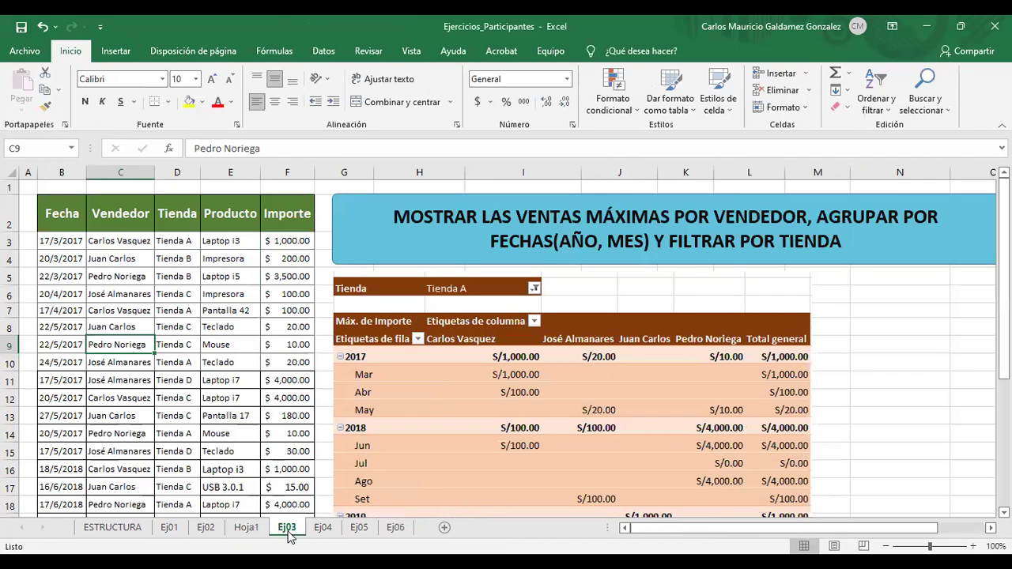
click(379, 466)
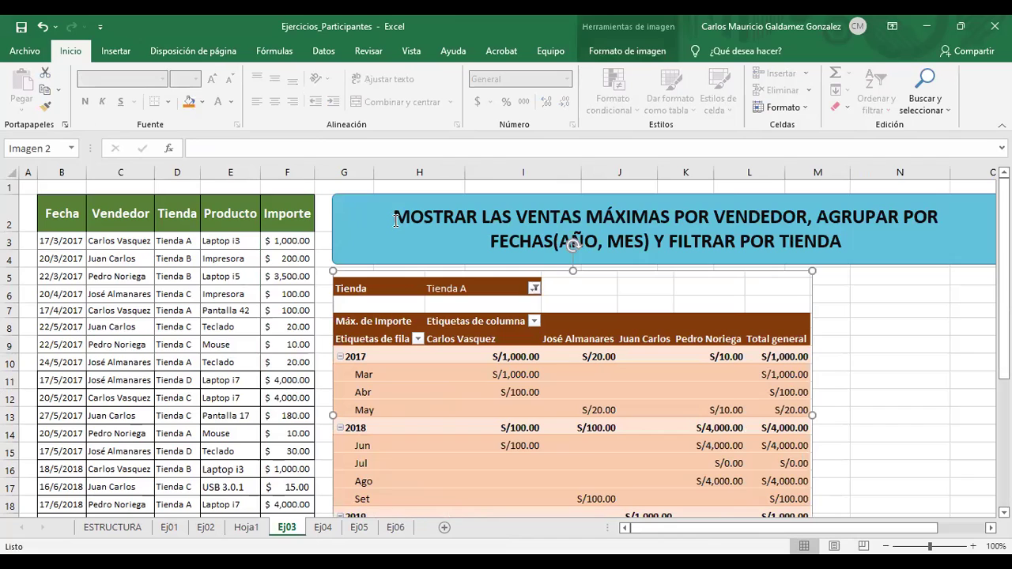
drag(395, 220, 760, 219)
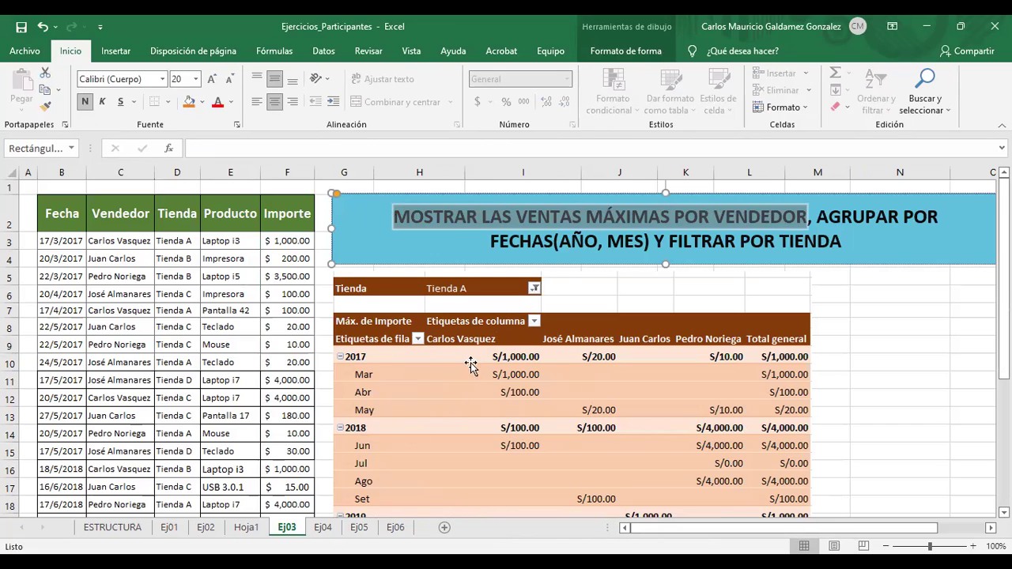
drag(817, 220, 653, 242)
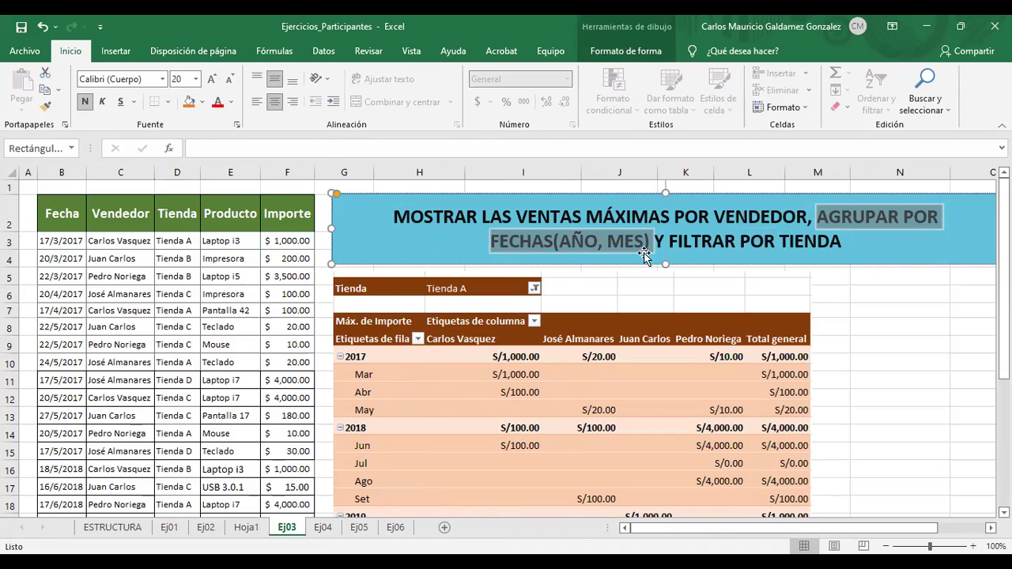
click(653, 242)
drag(655, 242, 841, 247)
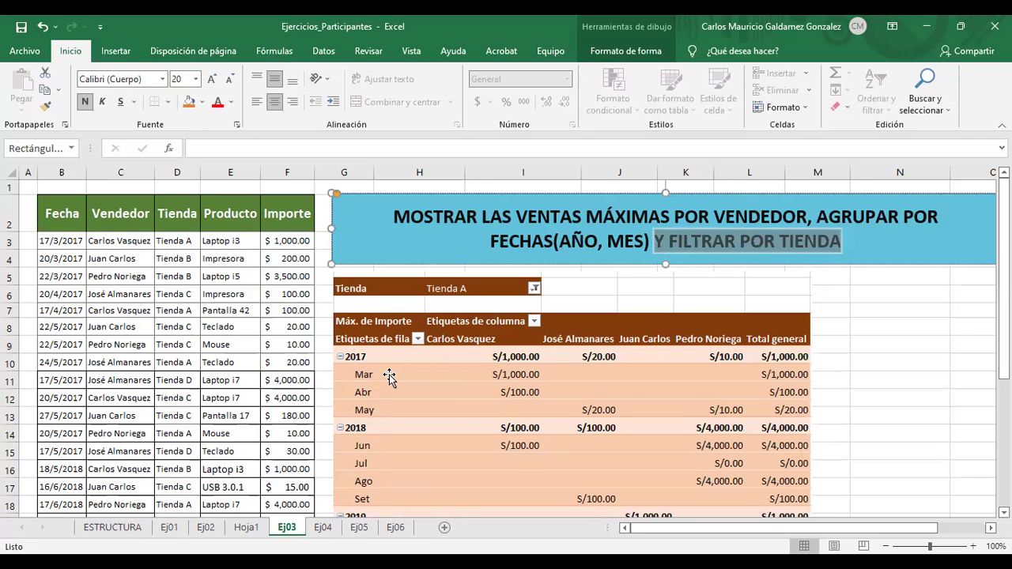
scroll(389, 376, down, 2)
scroll(362, 289, up, 1)
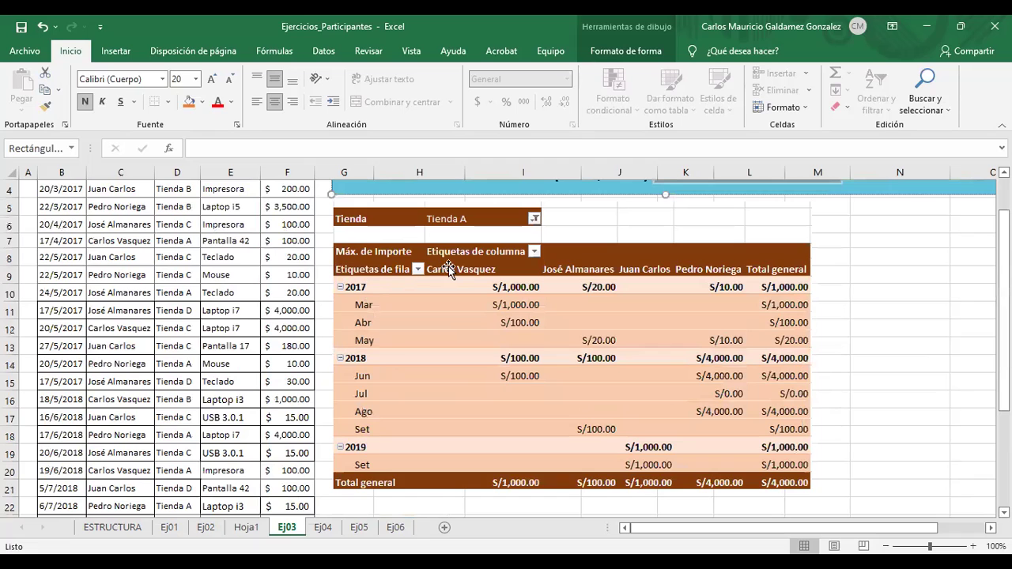
- On Hoja1, add Fecha to the pivot table rows and remove the Trimestres grouping, keeping Años and Fecha
click(254, 531)
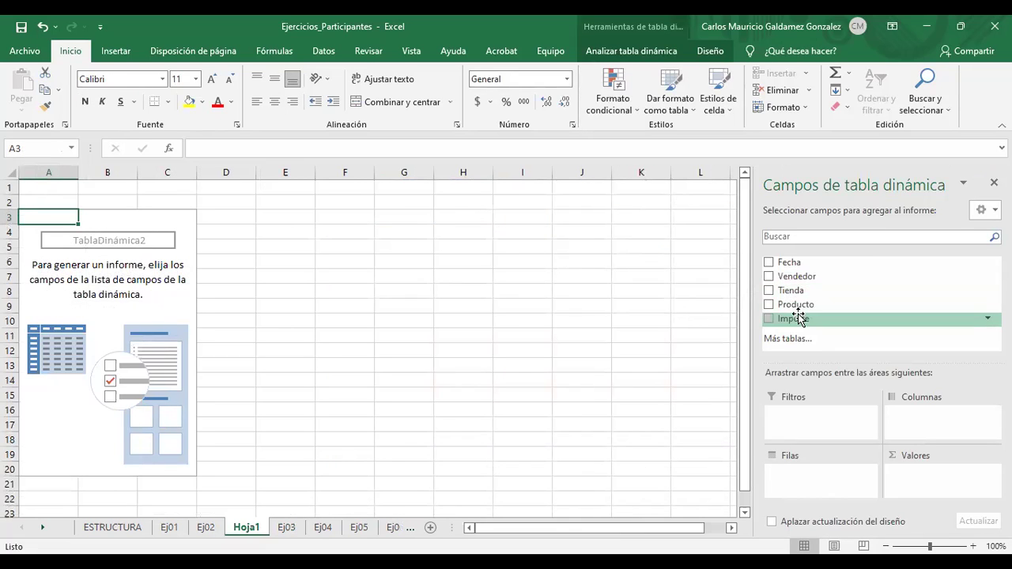
drag(789, 263, 805, 472)
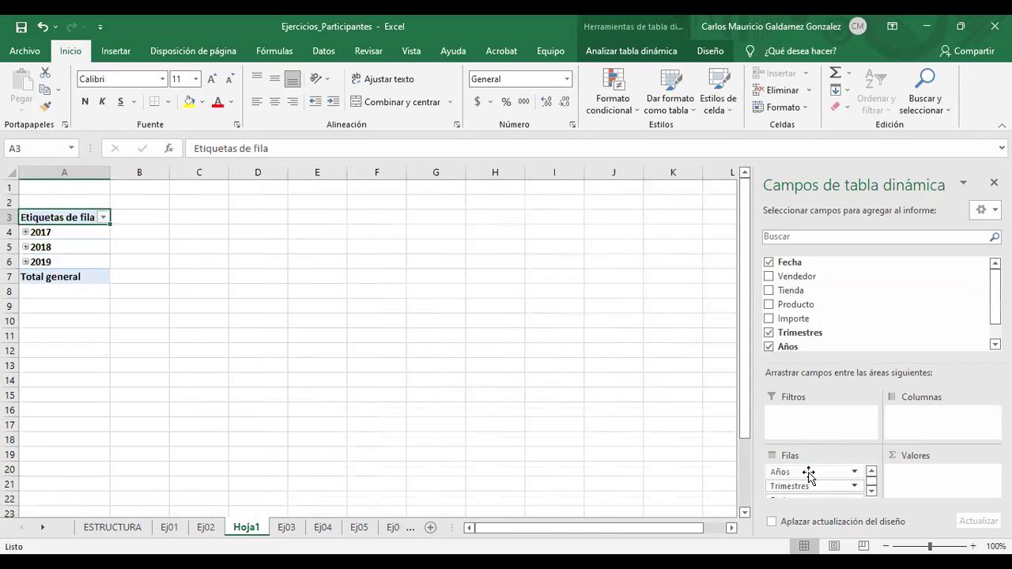
click(797, 487)
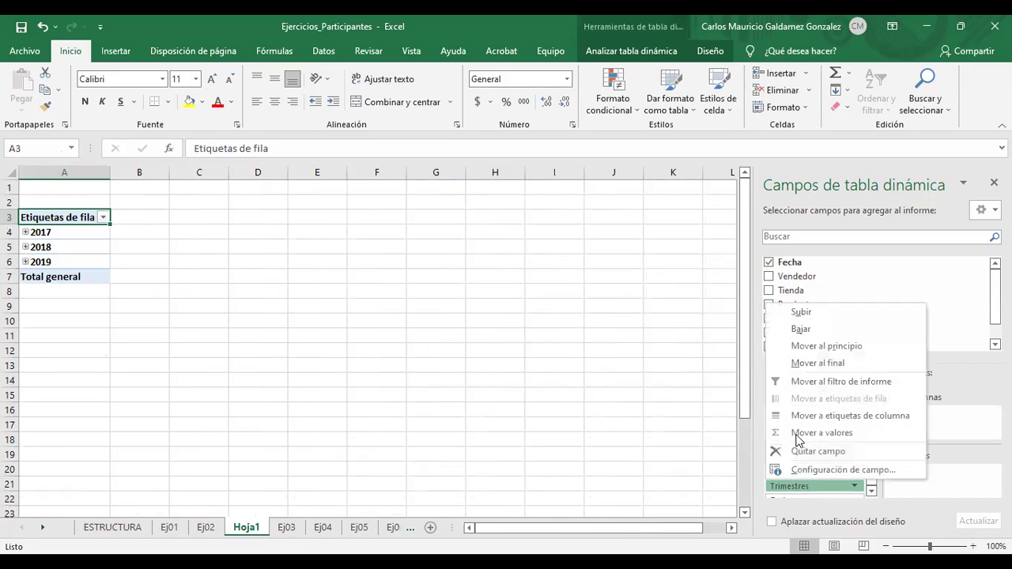
click(817, 453)
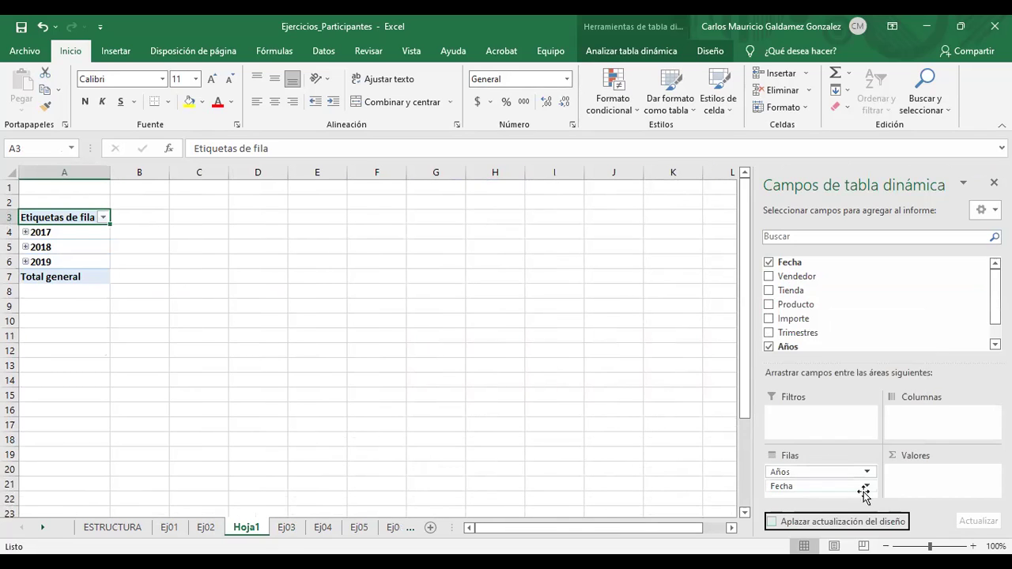
- Expand the 2017, 2018 and 2019 row groups to show their months
click(26, 232)
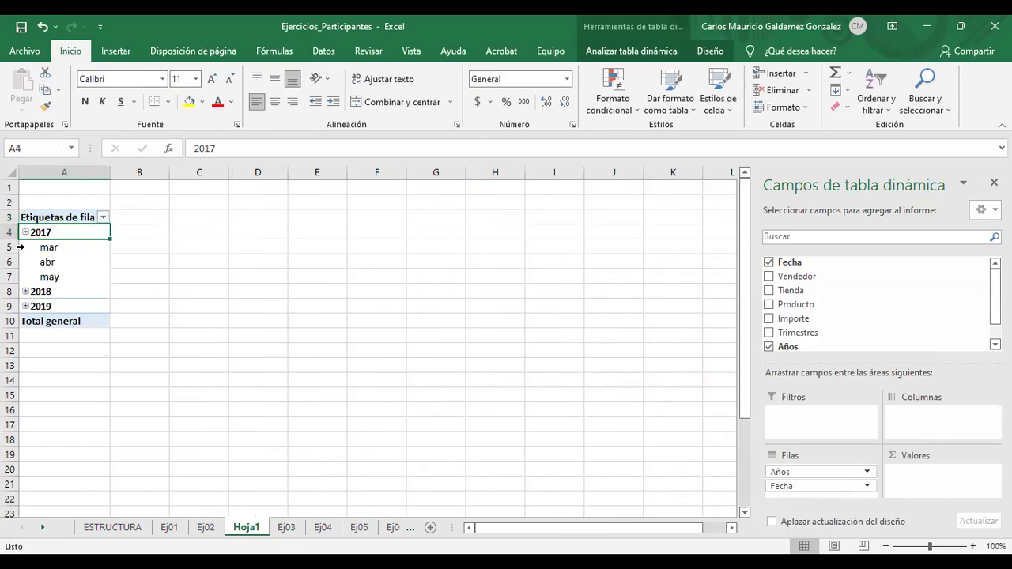
click(26, 292)
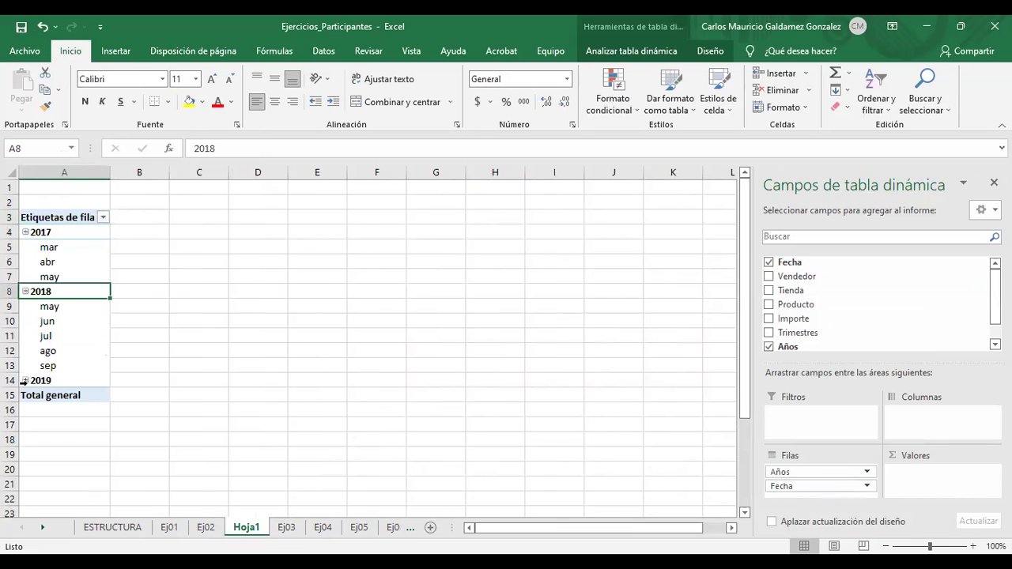
click(25, 382)
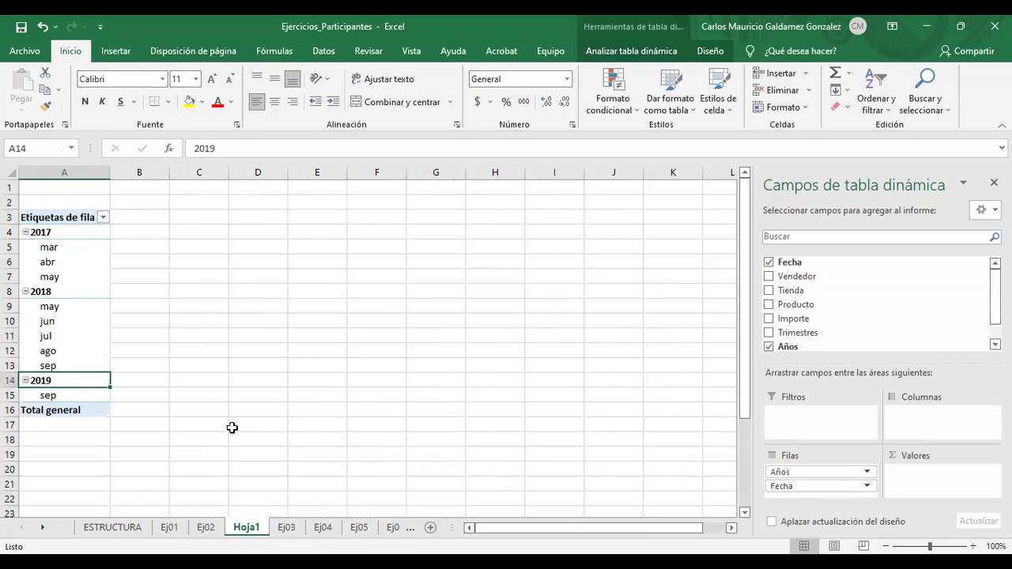
- Compare with the sample layout on Ej03 and add Vendedor to the columns of the Hoja1 pivot table
click(287, 528)
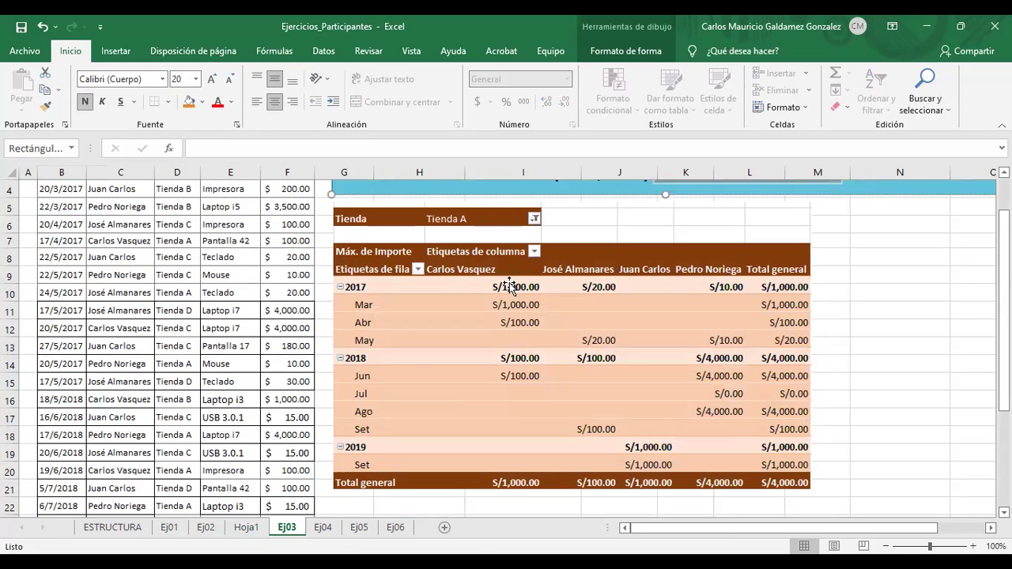
click(243, 528)
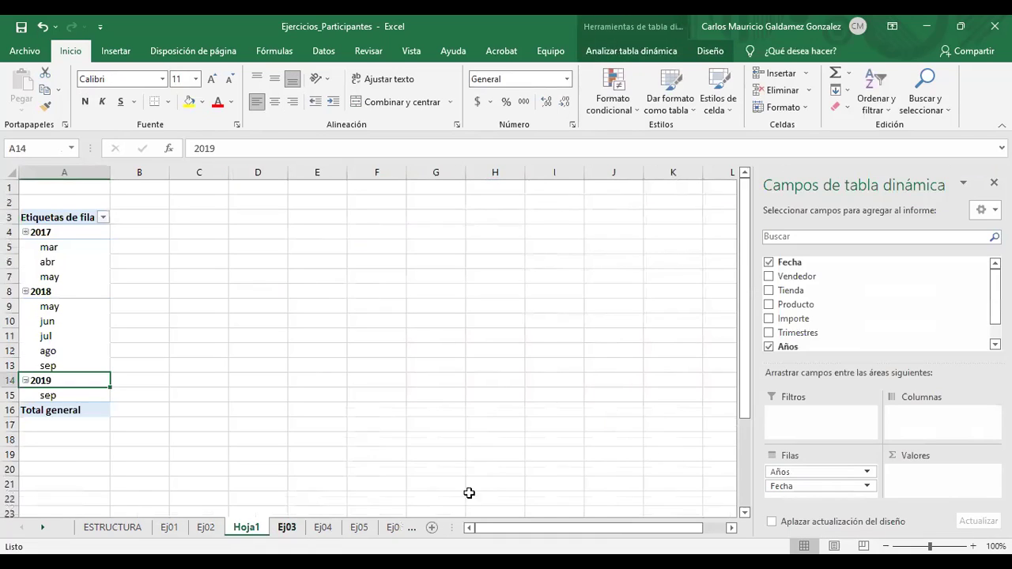
drag(797, 276, 916, 417)
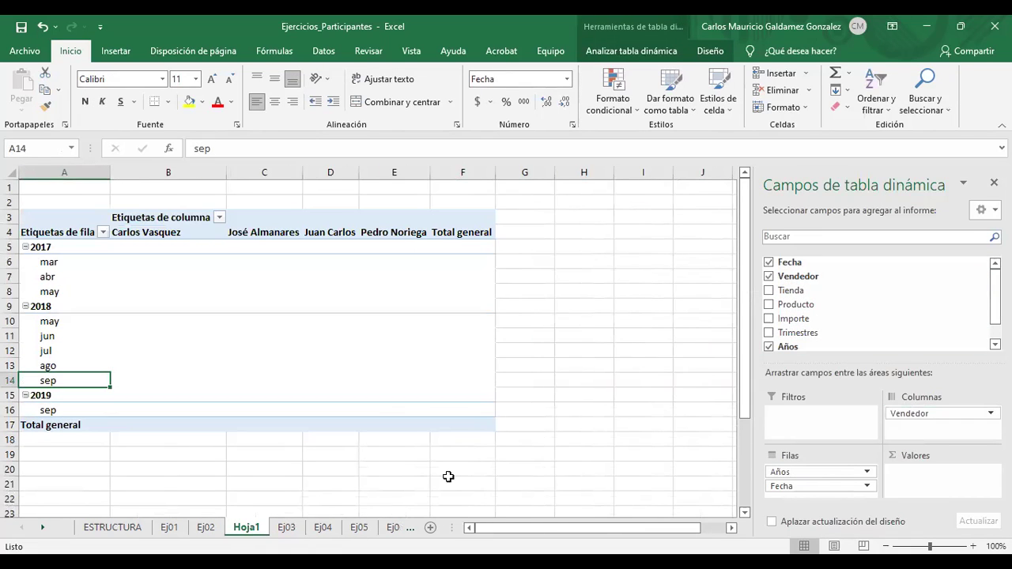
- Recheck the "VENTAS MÁXIMAS POR VENDEDOR" requirement in the Ej03 instructions and return to the Hoja1 pivot table
click(283, 529)
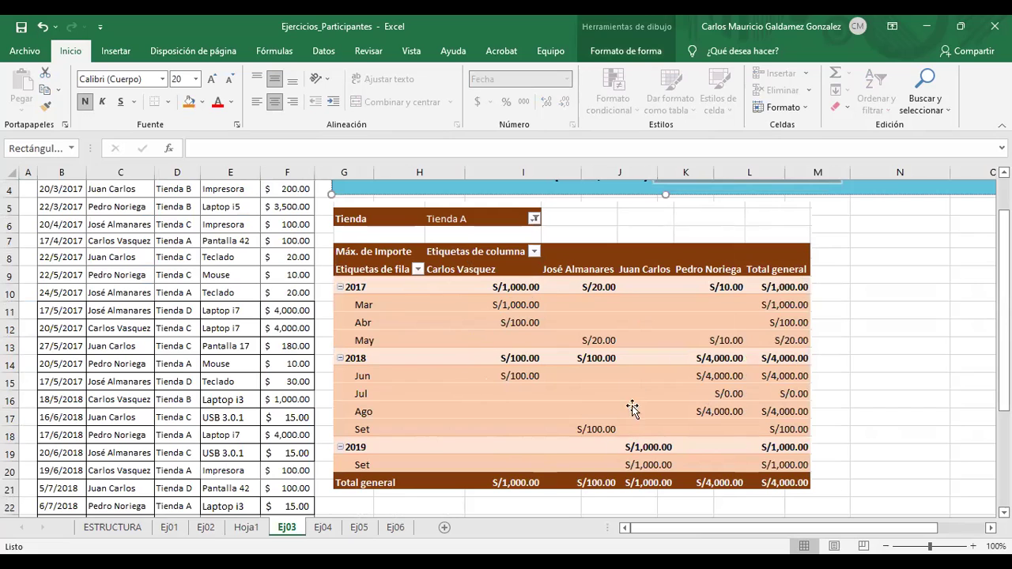
scroll(648, 422, up, 1)
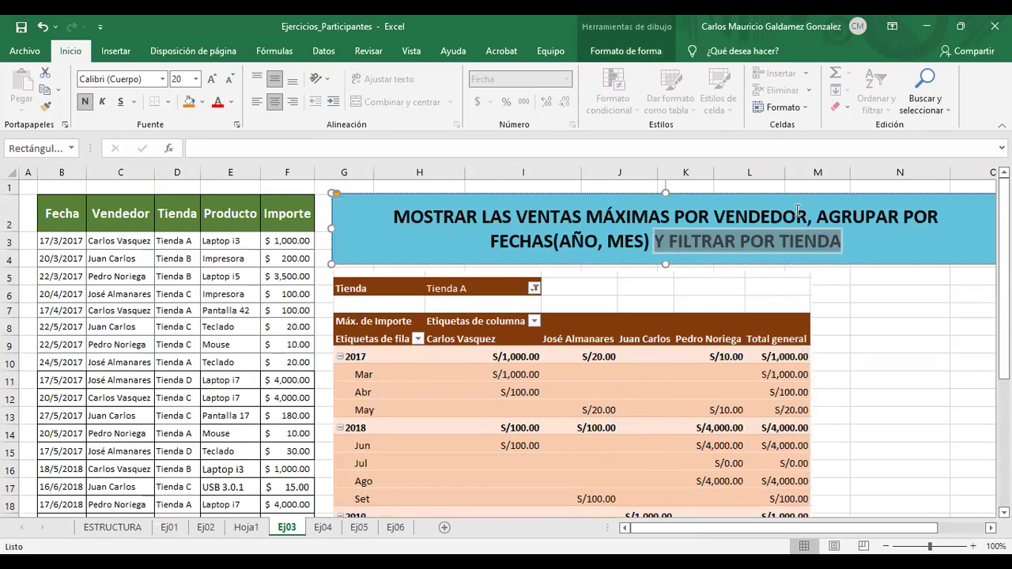
click(582, 216)
click(523, 217)
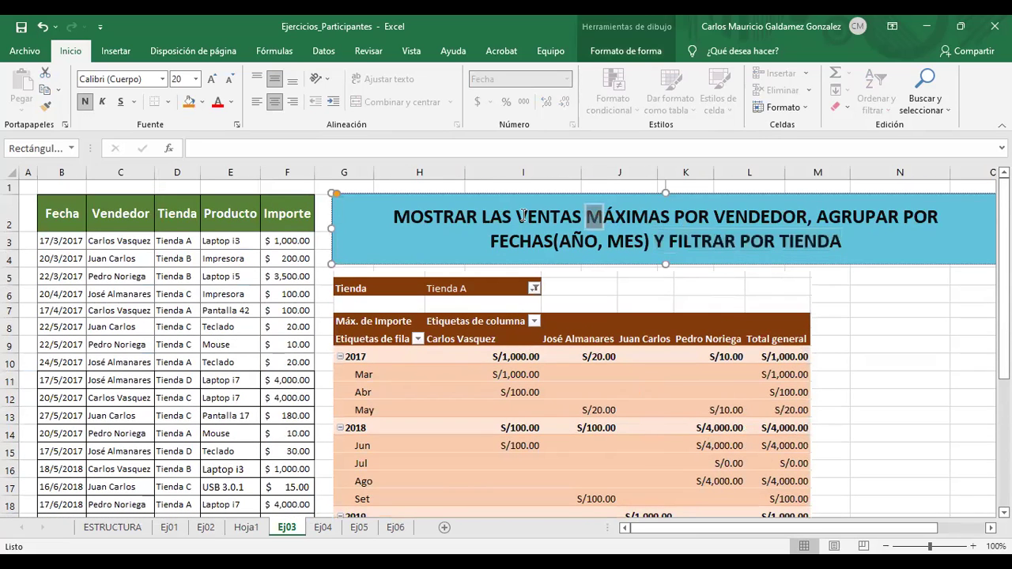
shift+click(783, 216)
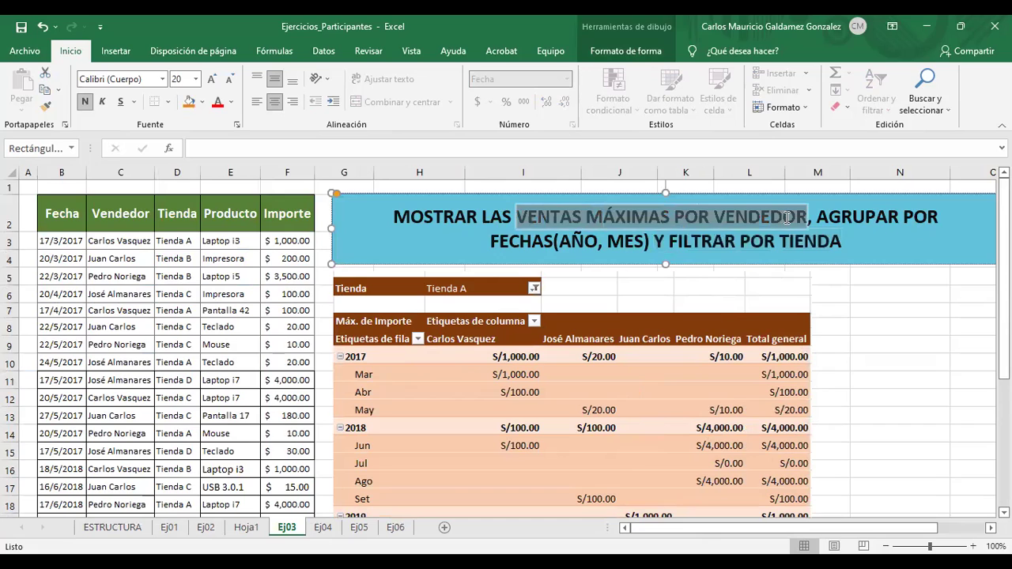
click(518, 217)
shift+click(647, 219)
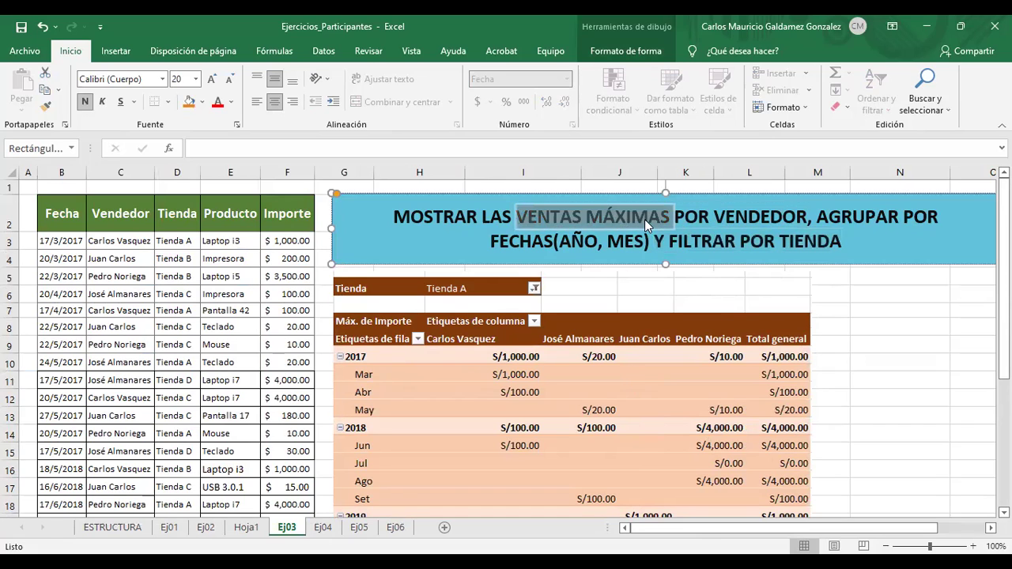
click(246, 527)
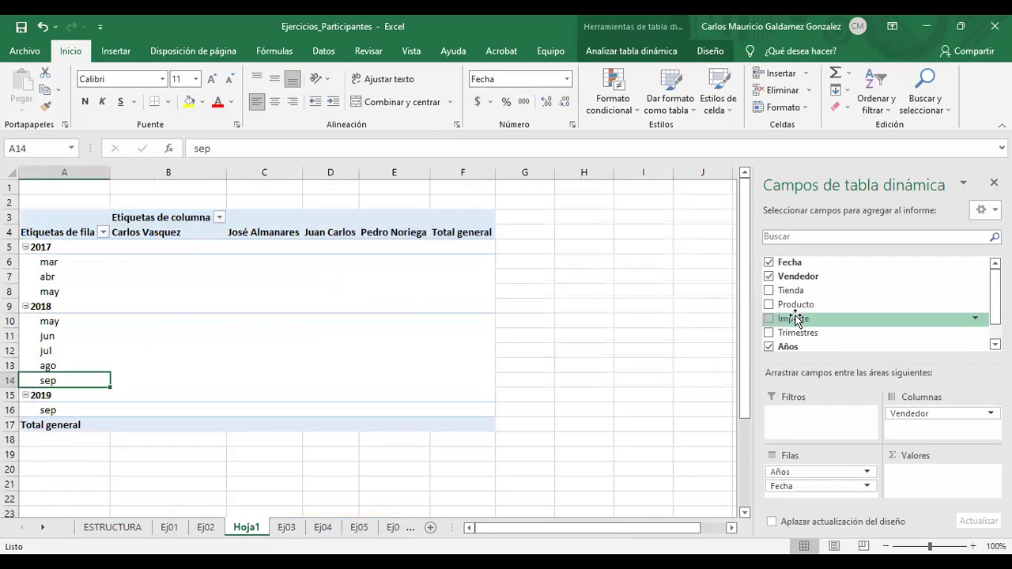
- Add Importe to the values of the Hoja1 pivot table and summarize it by Máx
scroll(808, 320, down, 1)
drag(791, 296, 919, 476)
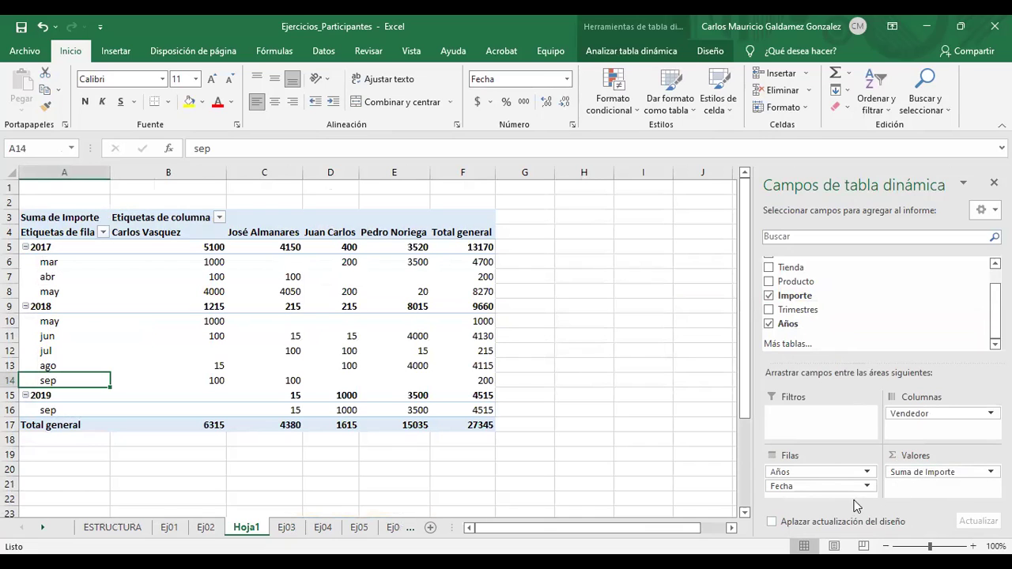
click(921, 472)
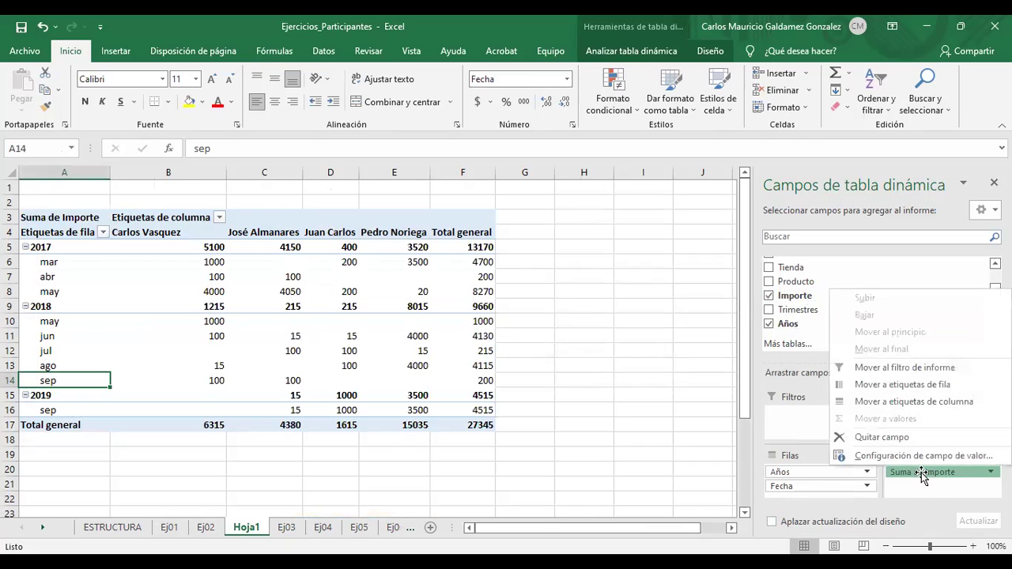
click(899, 456)
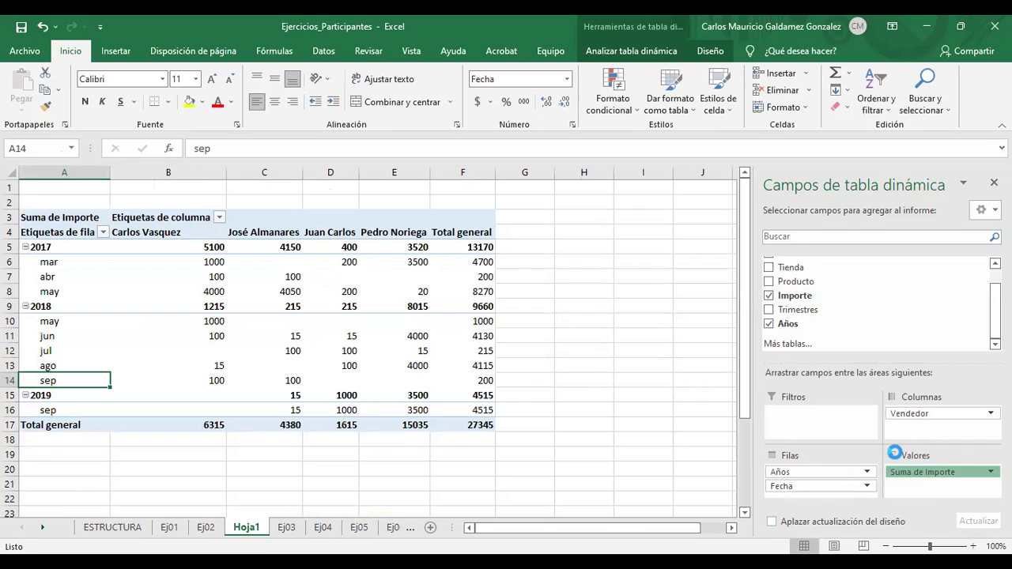
click(545, 385)
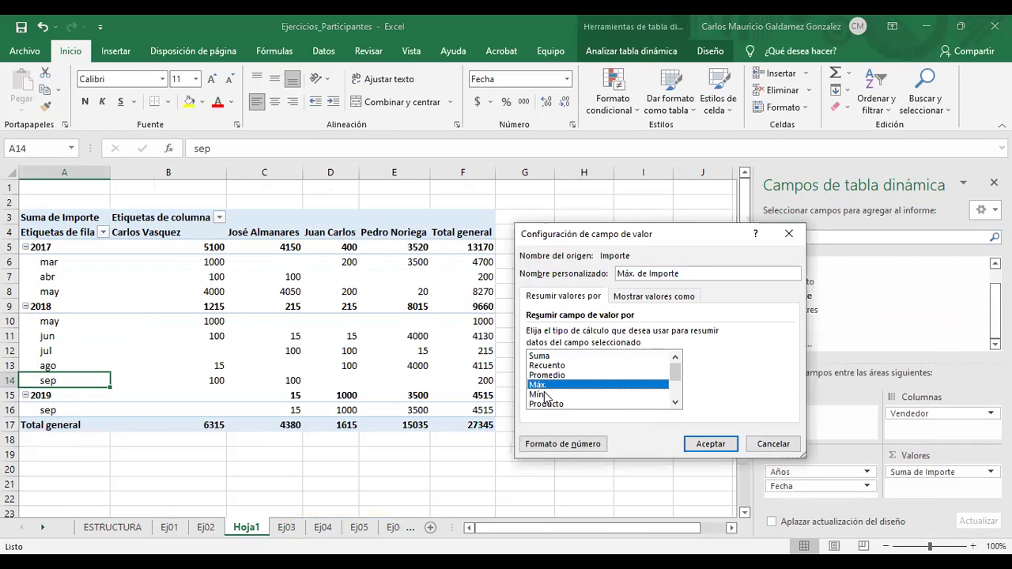
click(708, 447)
click(710, 445)
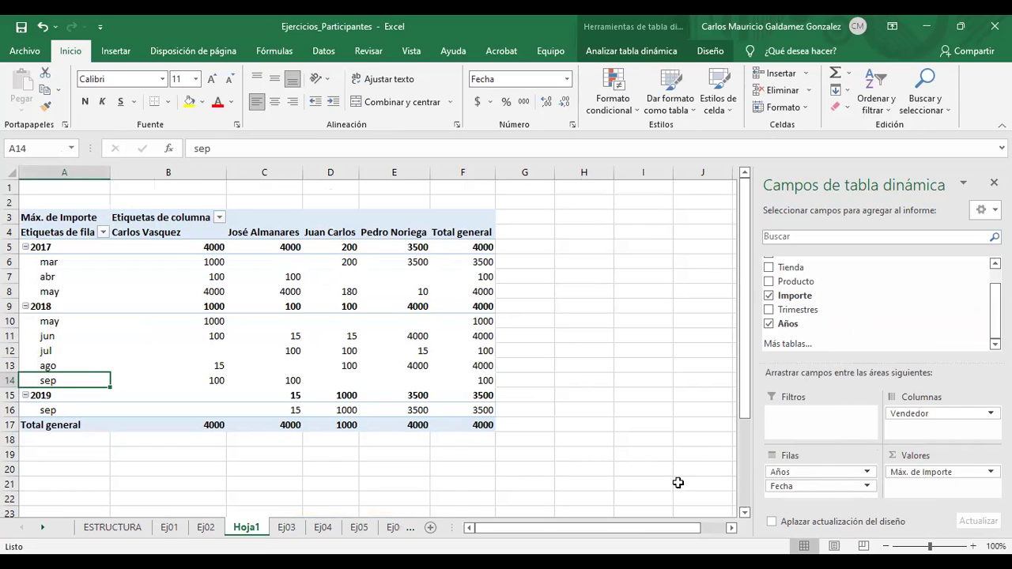
- Compare with the sample pivot table and the "Y FILTRAR POR TIENDA" requirement on Ej03, and return to Hoja1
mouse_move(776, 487)
mouse_down()
mouse_move(779, 472)
mouse_move(800, 482)
mouse_move(780, 473)
mouse_up()
click(286, 527)
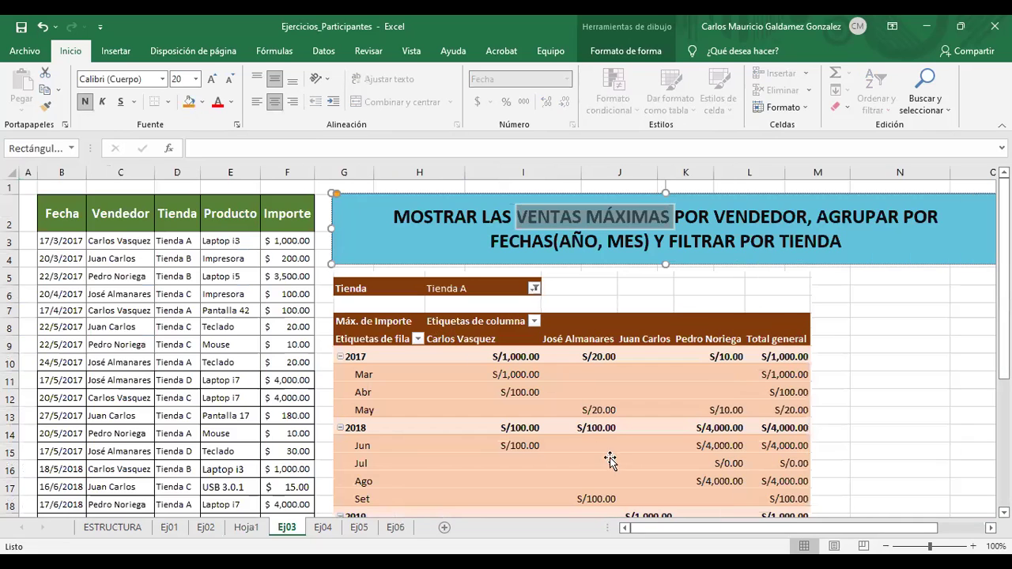
scroll(604, 445, down, 2)
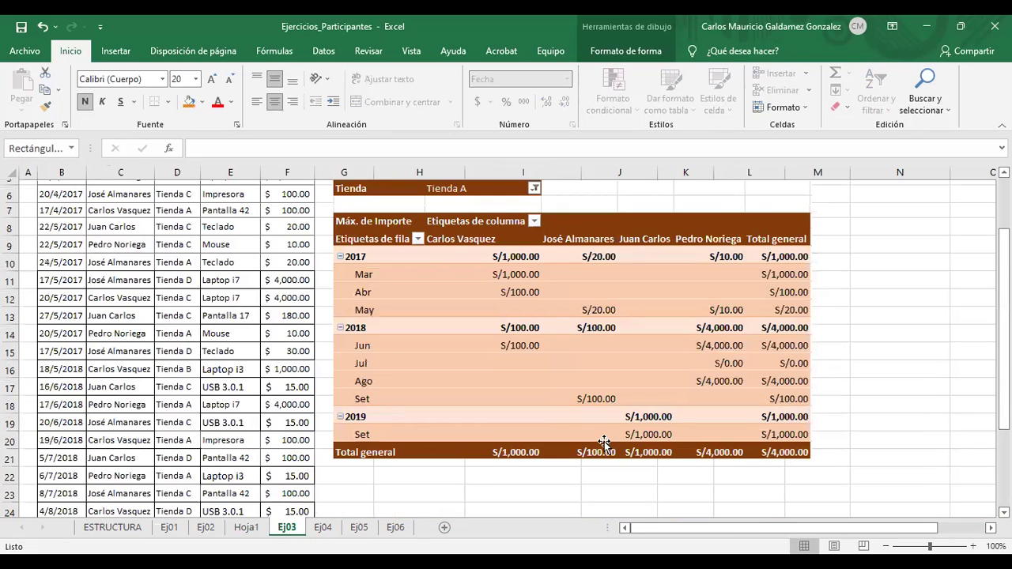
scroll(622, 293, up, 1)
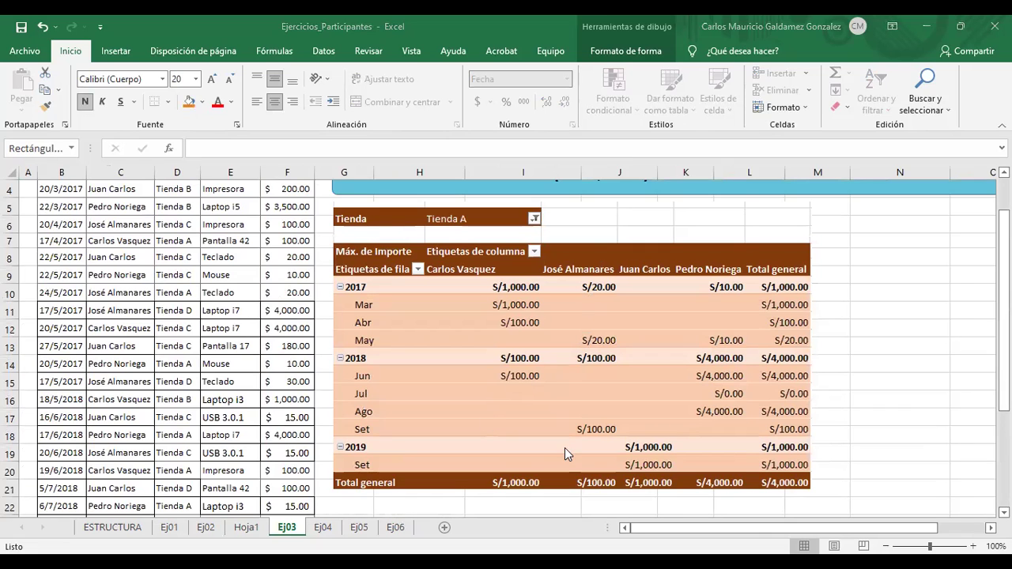
scroll(597, 420, up, 1)
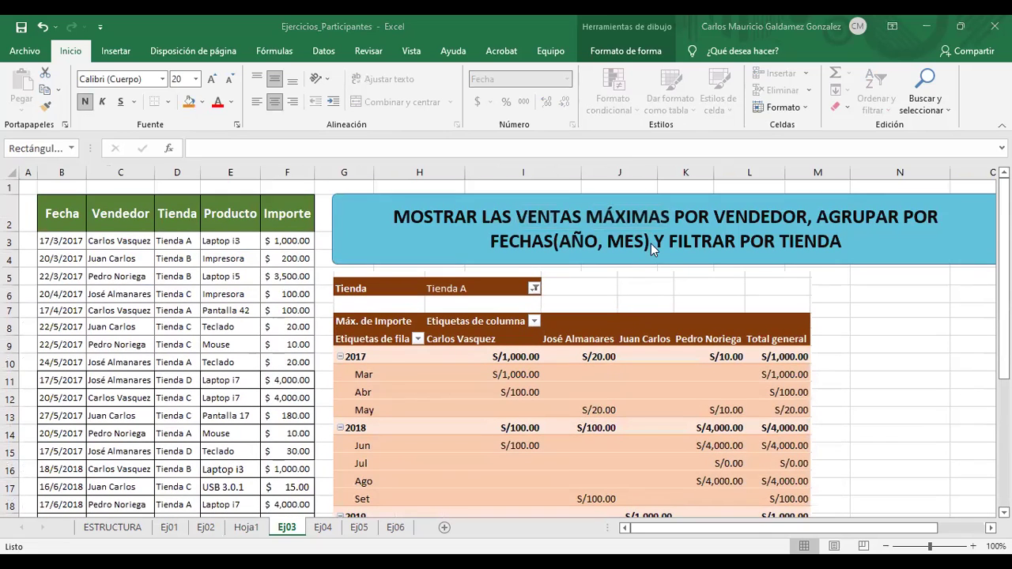
click(663, 243)
drag(655, 242, 843, 242)
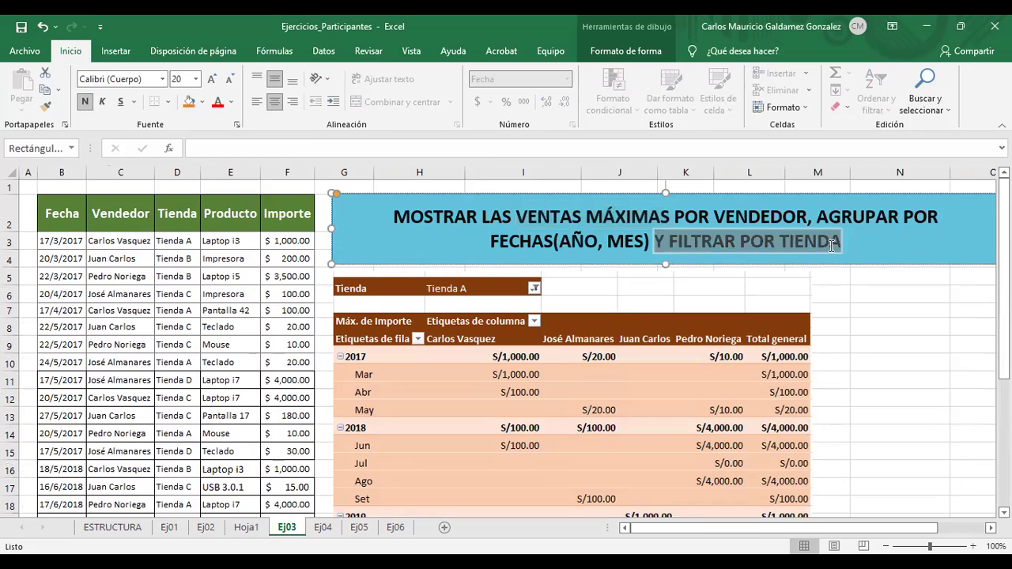
click(246, 527)
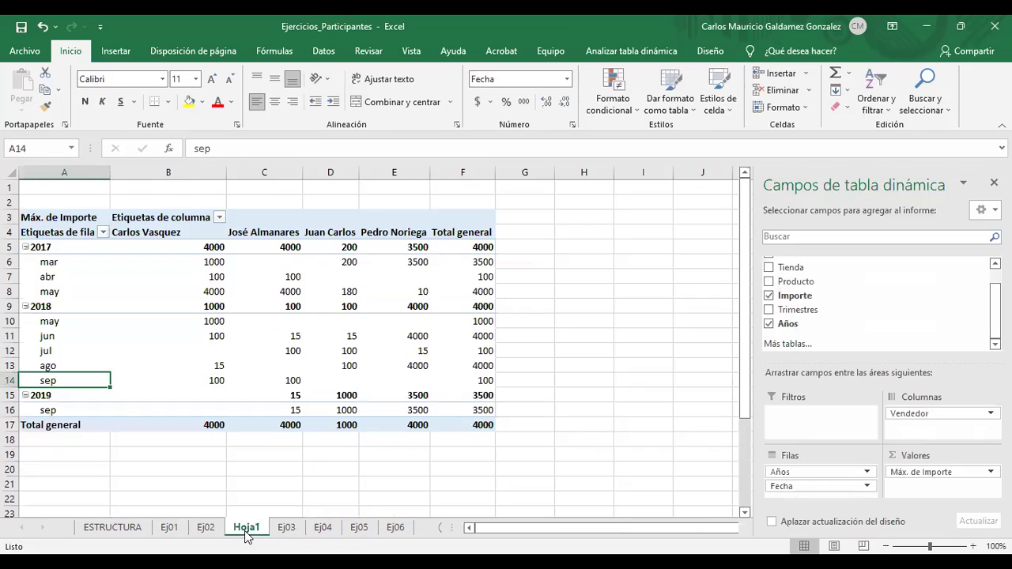
- Add Tienda as a report filter of the Hoja1 pivot table
click(210, 295)
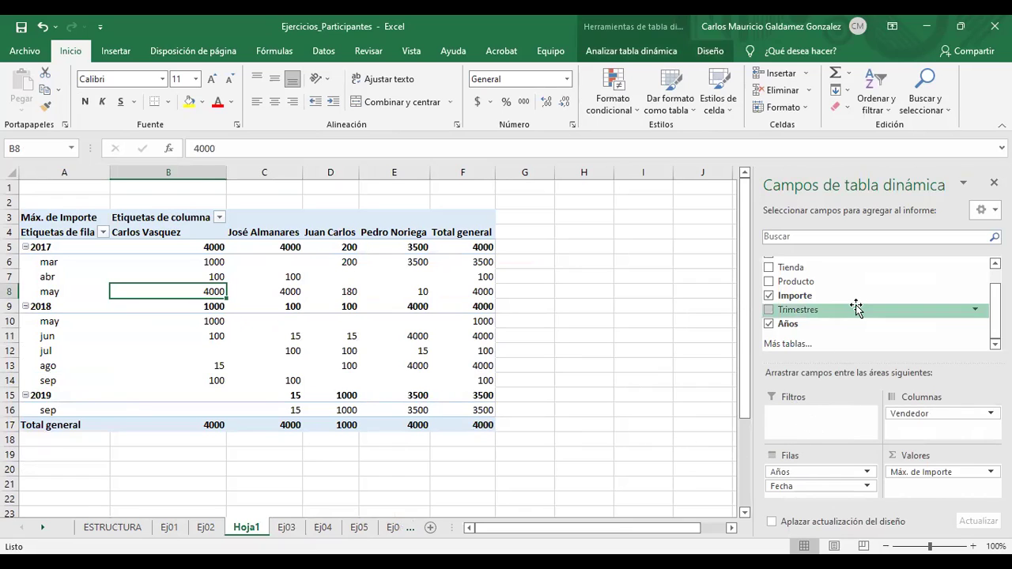
scroll(836, 309, up, 1)
drag(802, 293, 822, 420)
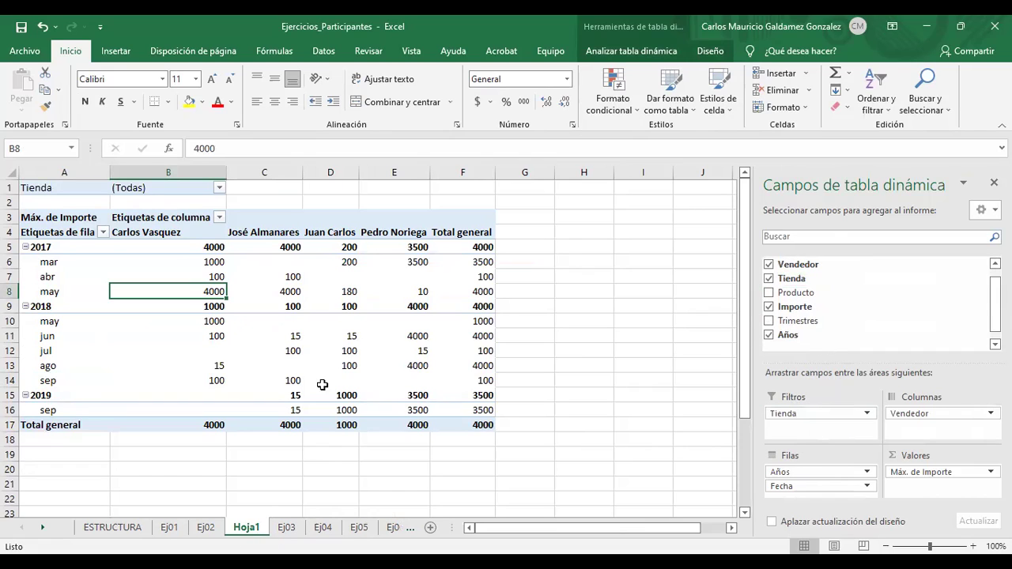
- Check the sample's number format on Ej03 and apply the Contabilidad dollar format to the Hoja1 pivot values in B5:F17
click(289, 528)
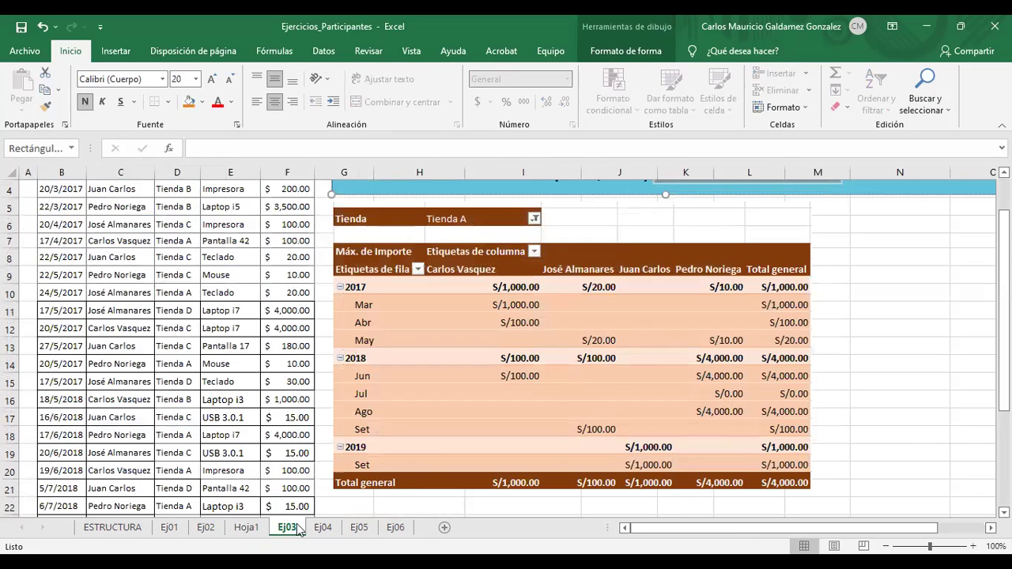
click(246, 527)
click(188, 246)
drag(261, 321, 463, 427)
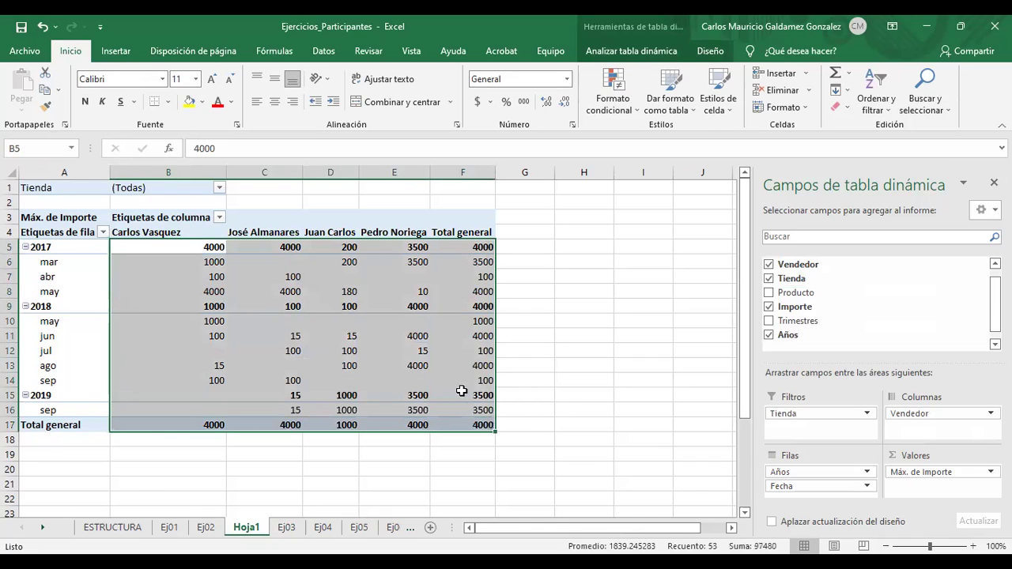
click(477, 104)
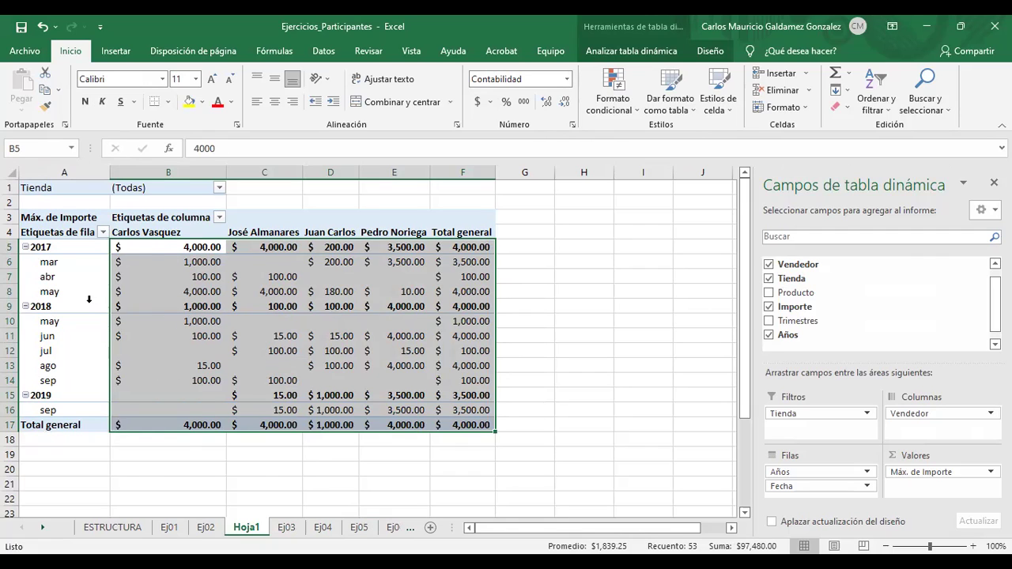
drag(139, 262, 140, 287)
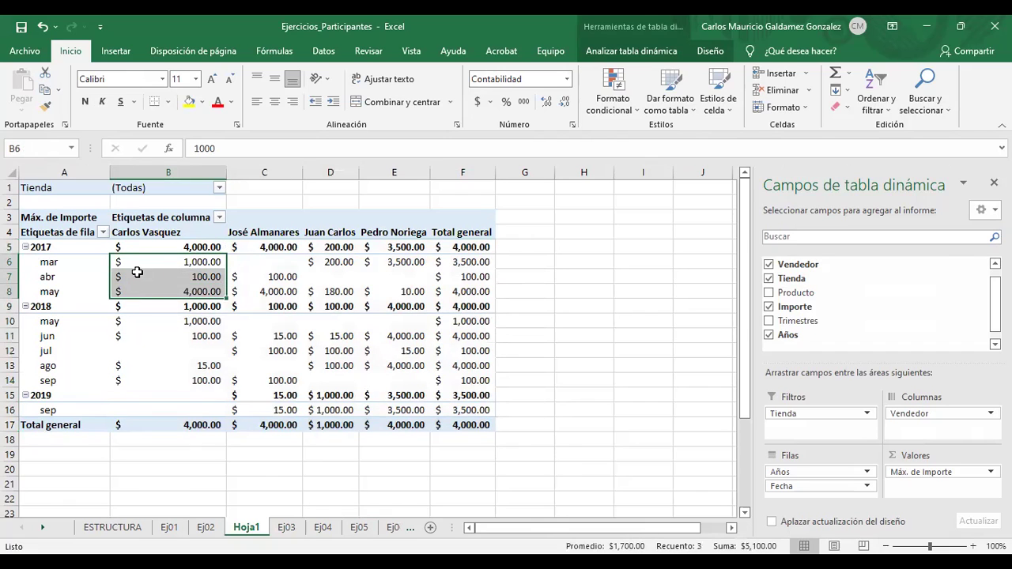
click(236, 348)
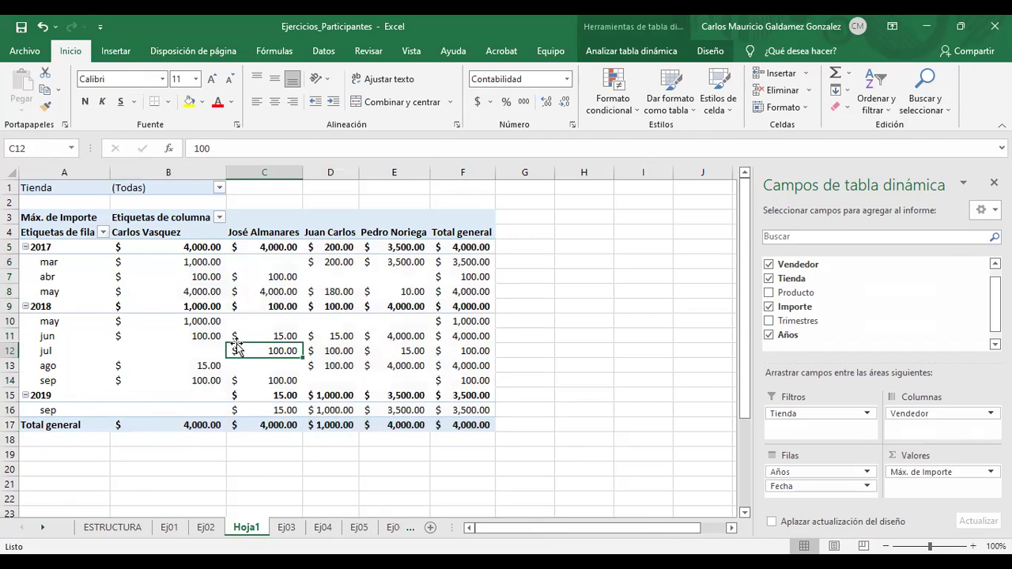
- Rename the Hoja1 sheet as TabDin03 and move it between Ej03 and Ej04
click(285, 528)
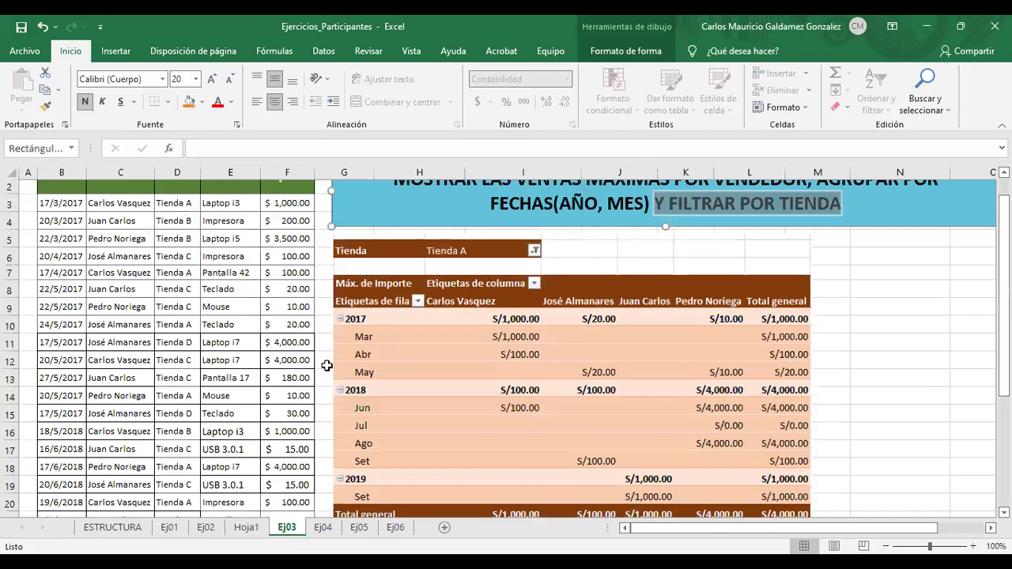
scroll(317, 361, up, 1)
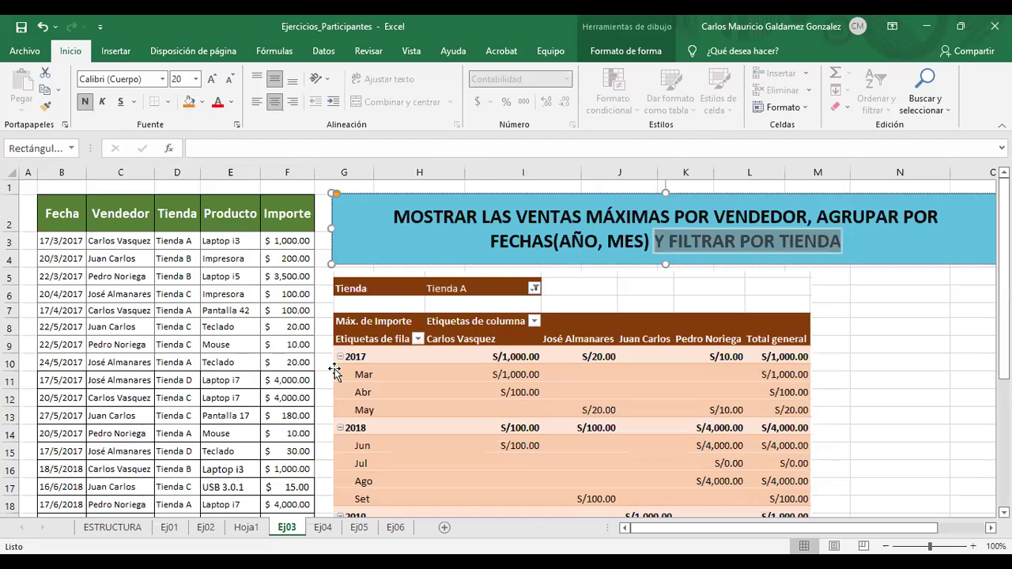
scroll(302, 395, down, 1)
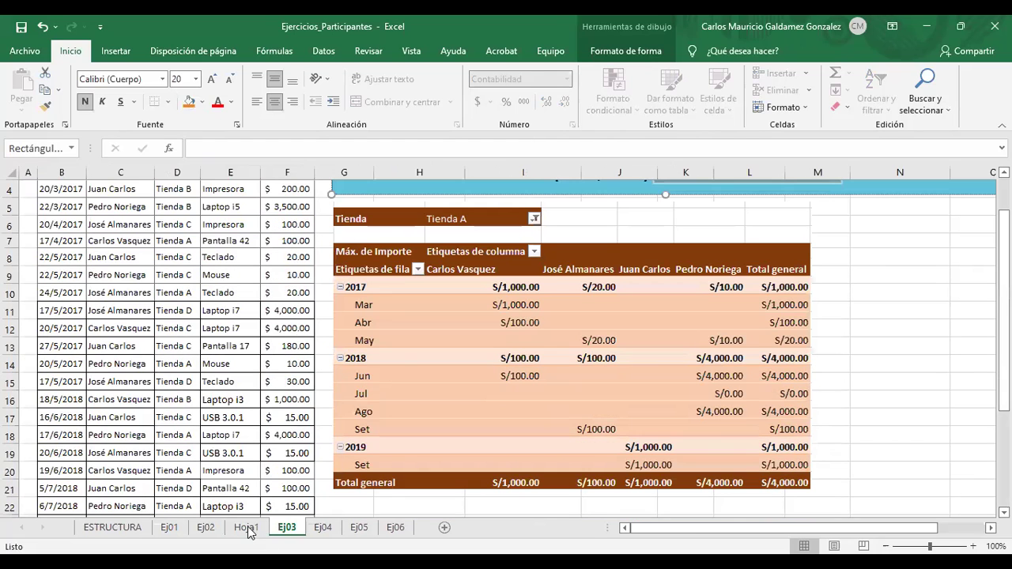
click(246, 528)
drag(246, 528, 250, 528)
double_click(250, 527)
text(TabDin03)
key(Return)
drag(249, 529, 325, 530)
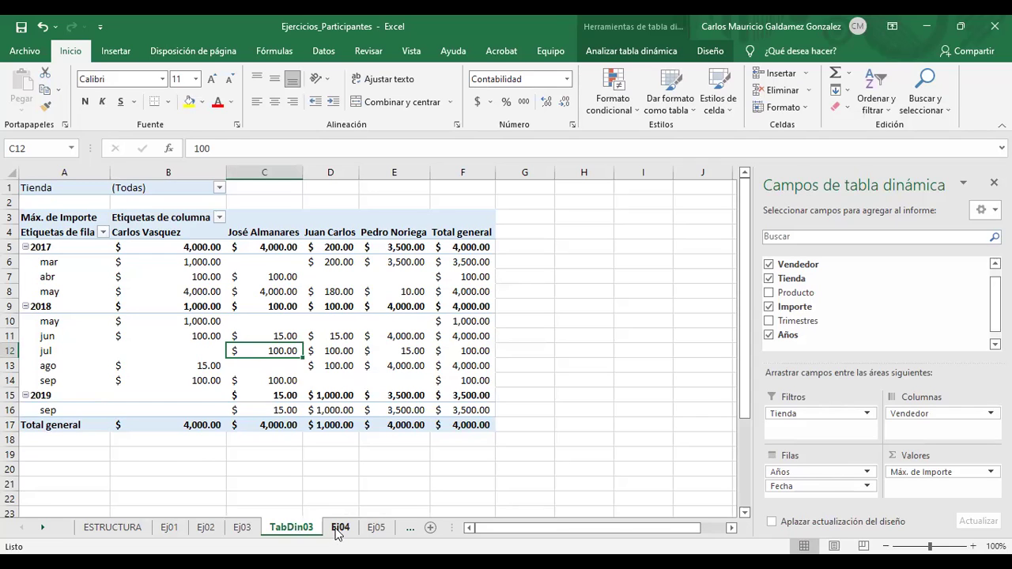
- Compare the sample pivot table on Ej03 with the finished one on TabDin03
click(244, 531)
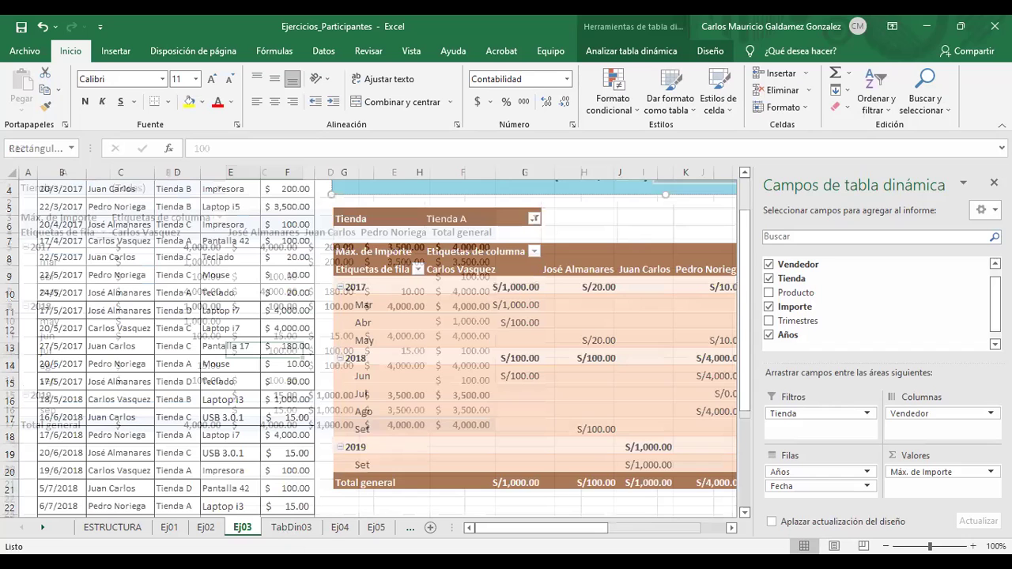
click(271, 533)
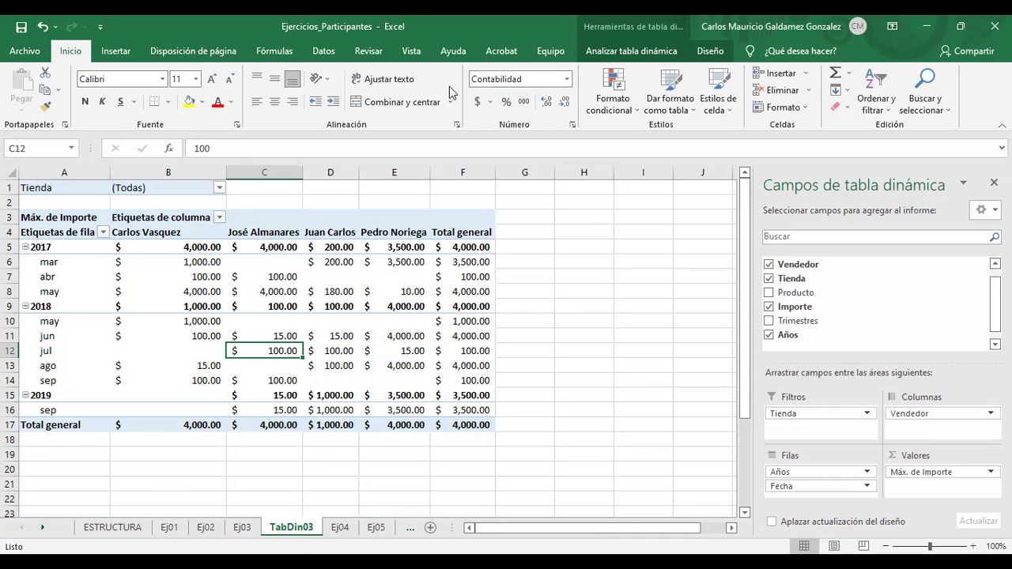
key(ctrl+Page_Up)
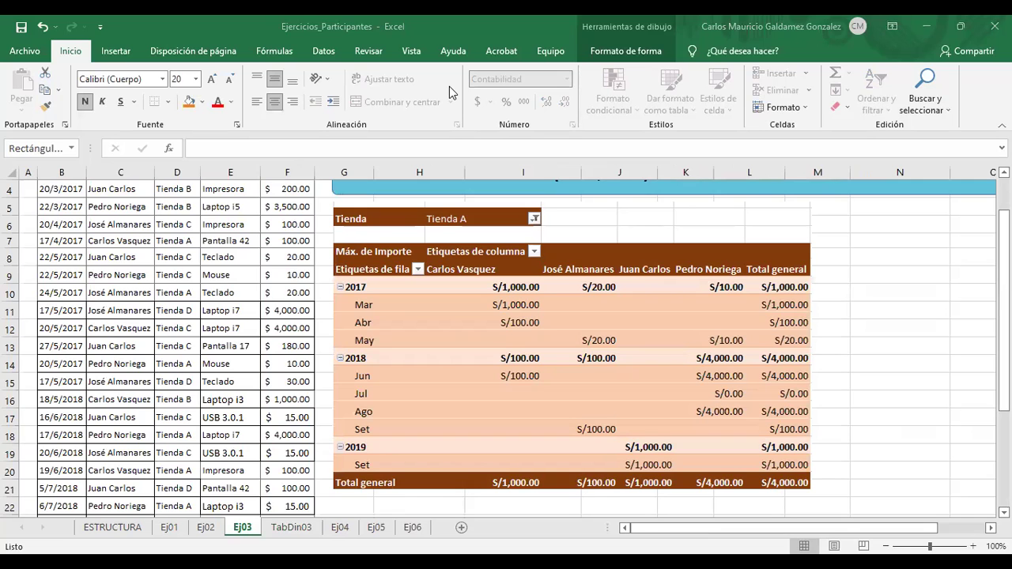
click(293, 534)
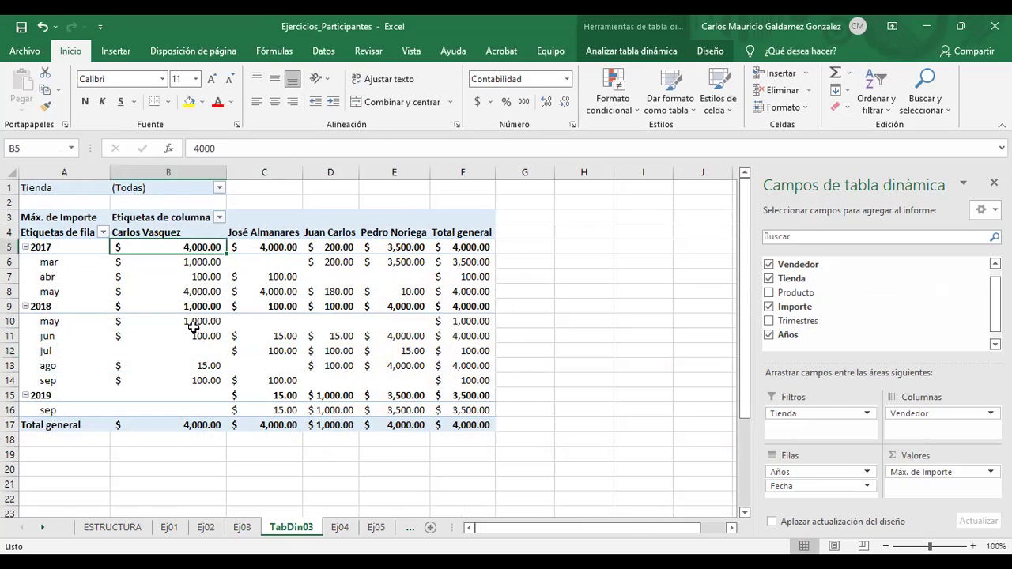
click(179, 262)
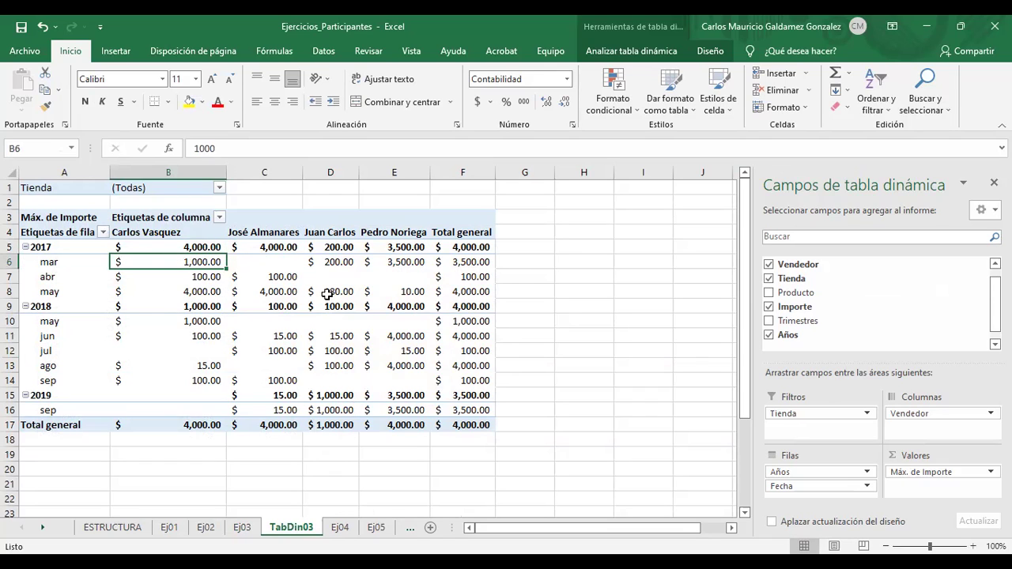
- Change the Importe summary on TabDin03 to Suma and examine the first seller's March to May 2017 values in B6:B8
click(918, 472)
click(911, 461)
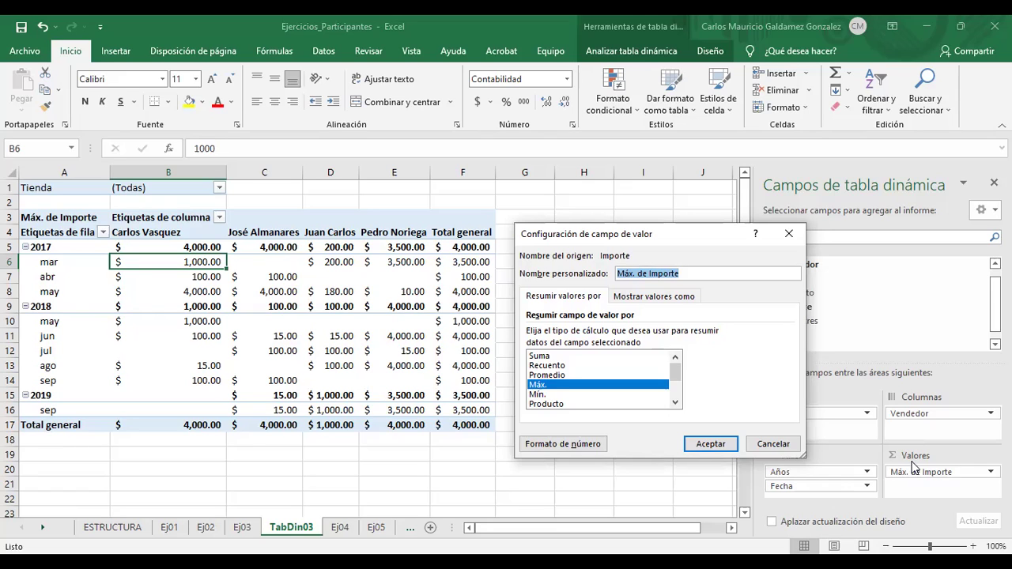
click(553, 357)
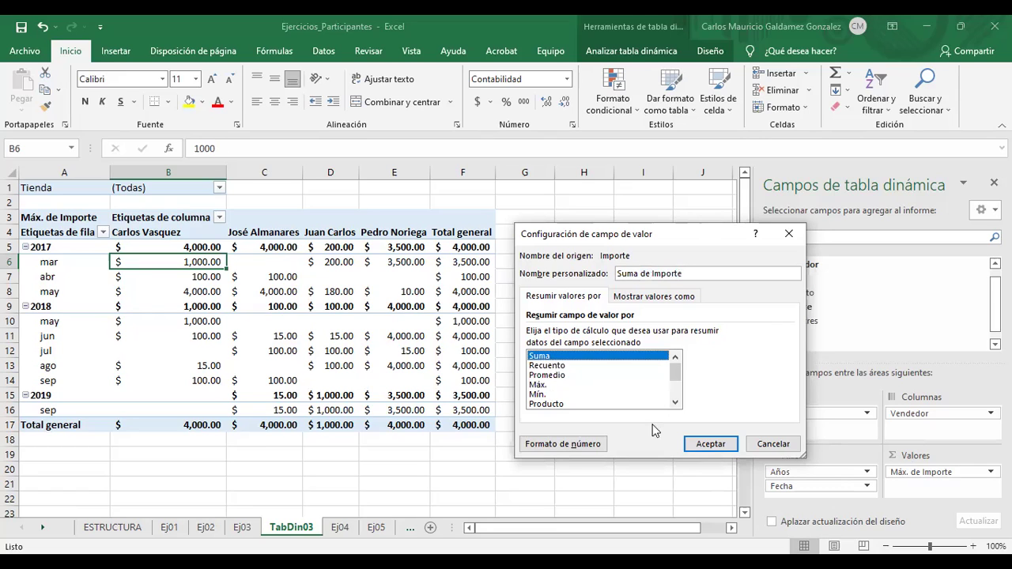
click(709, 444)
drag(177, 246, 463, 424)
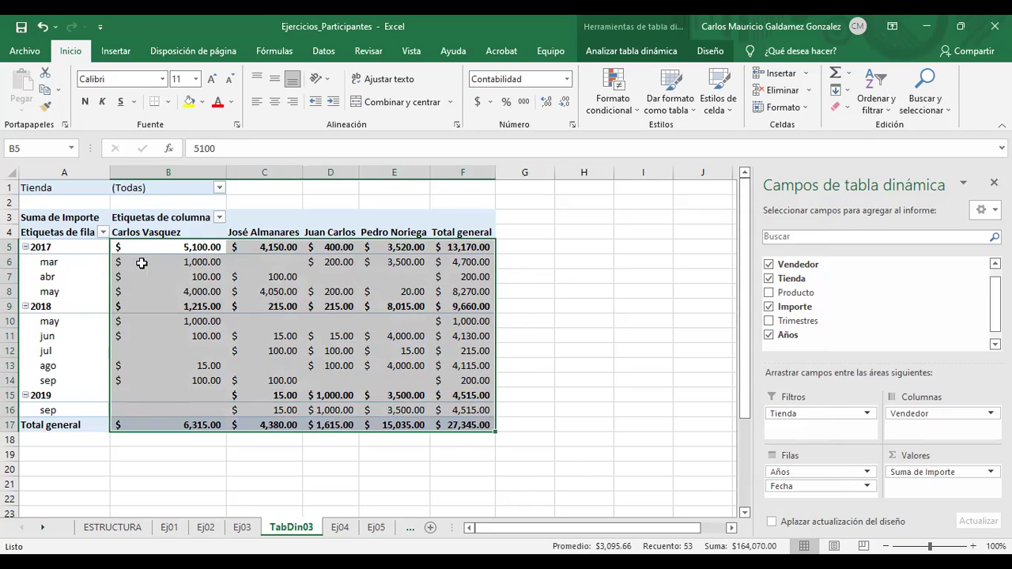
drag(140, 264, 190, 285)
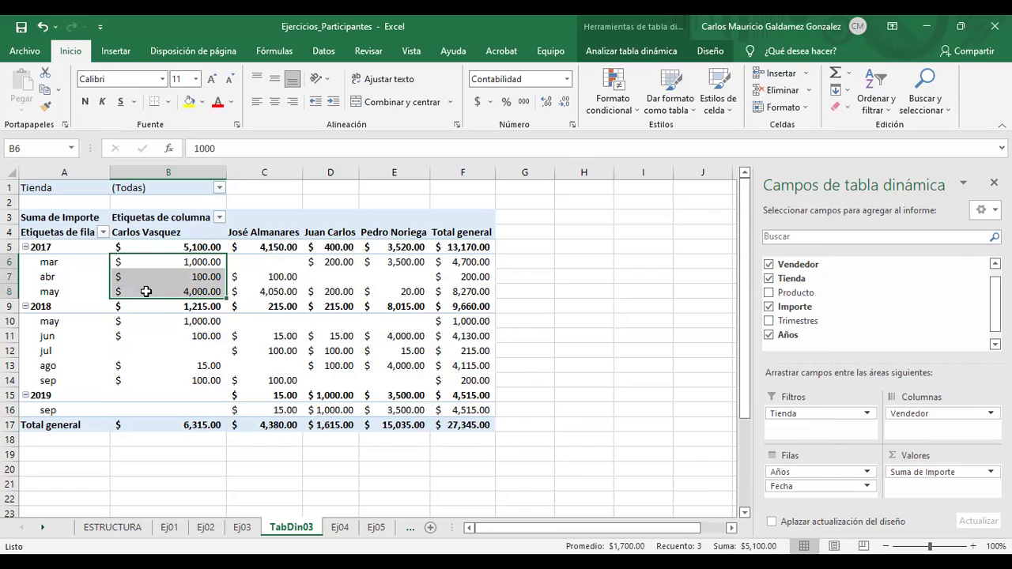
mouse_move(146, 292)
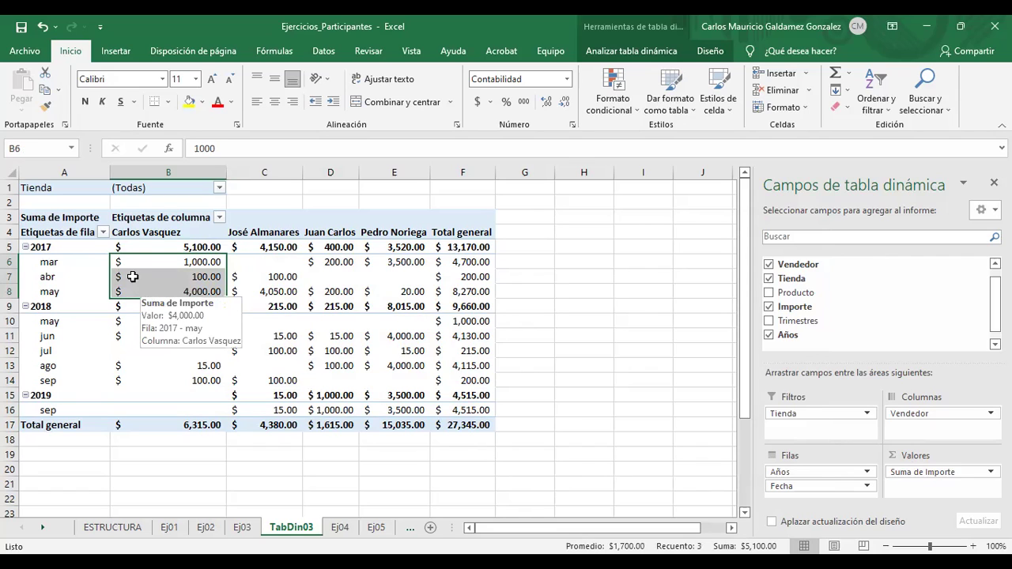
mouse_move(132, 263)
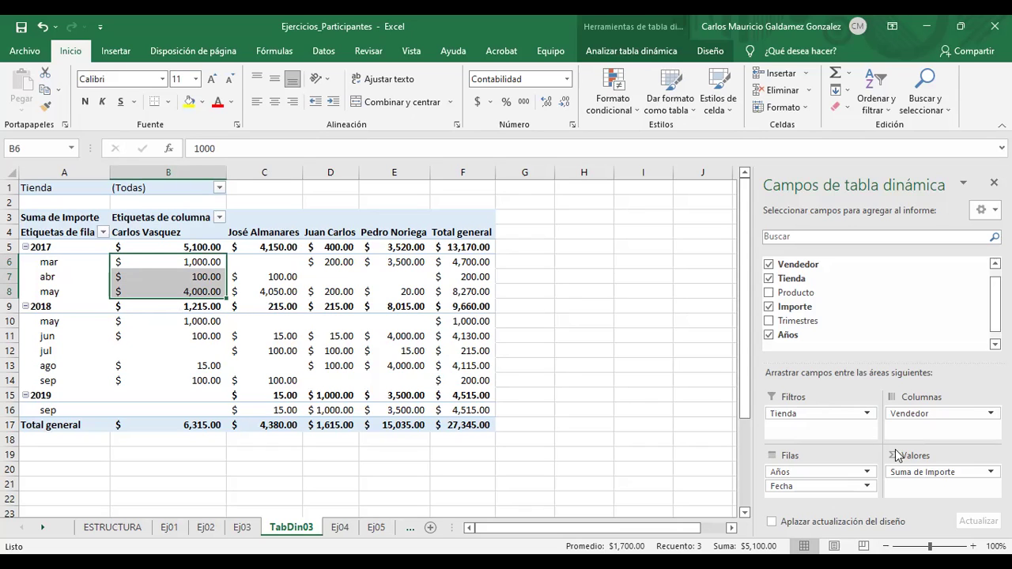
- Change the Importe summary on TabDin03 to Máx. and compare the first seller's 2017 row with the March to May values in B6:B8
click(938, 474)
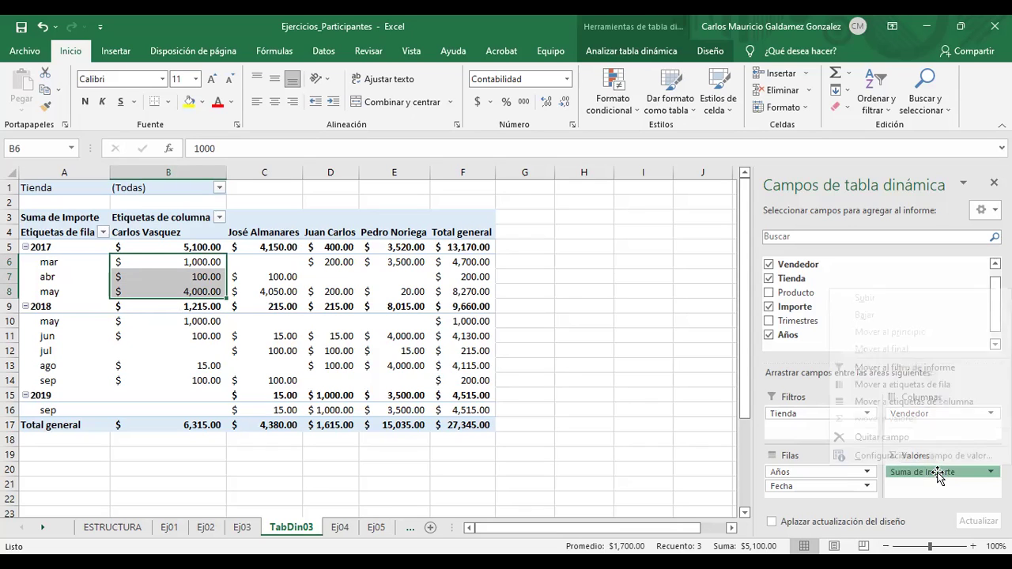
click(880, 458)
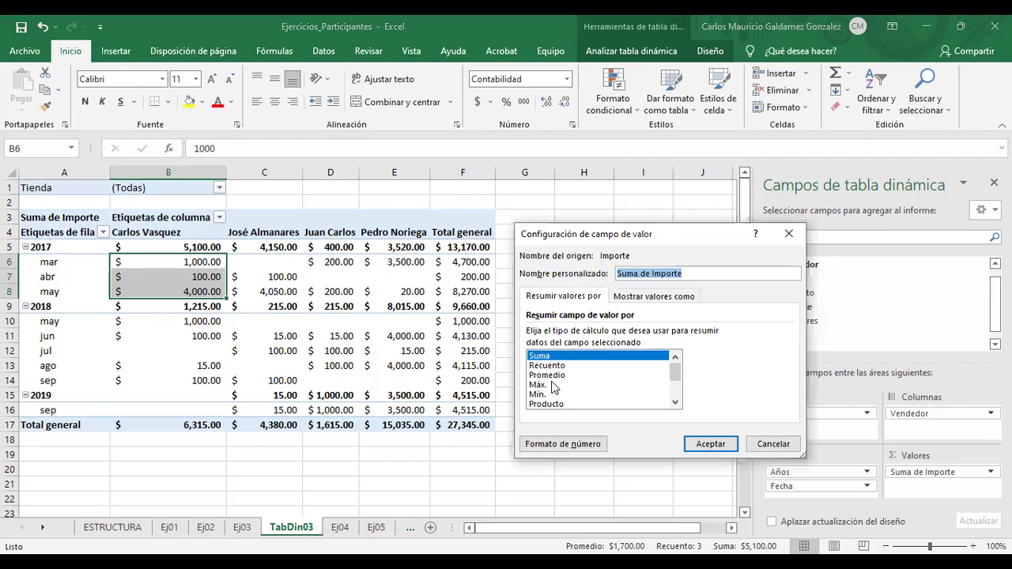
click(539, 384)
click(716, 446)
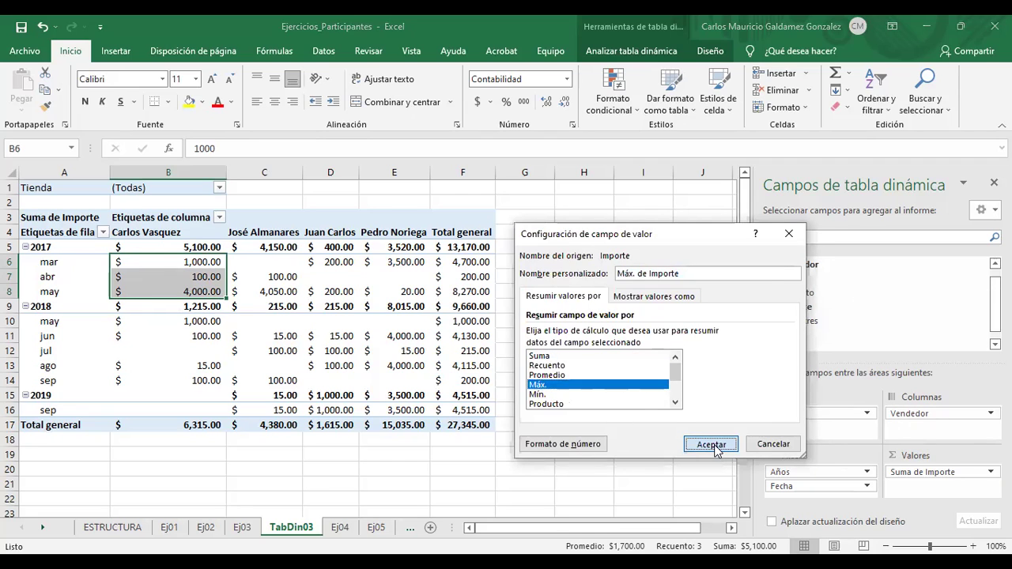
click(143, 248)
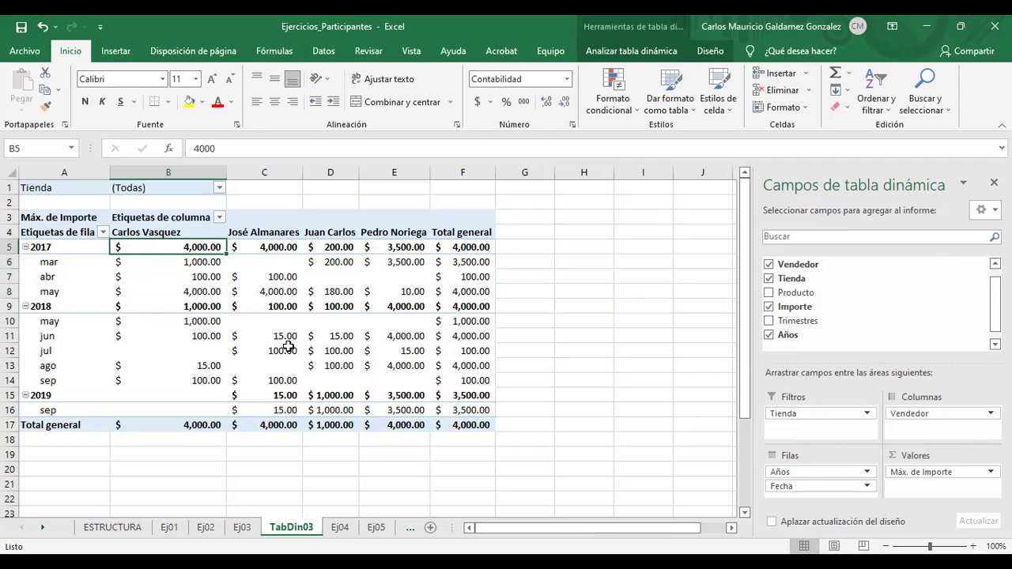
drag(167, 264, 174, 293)
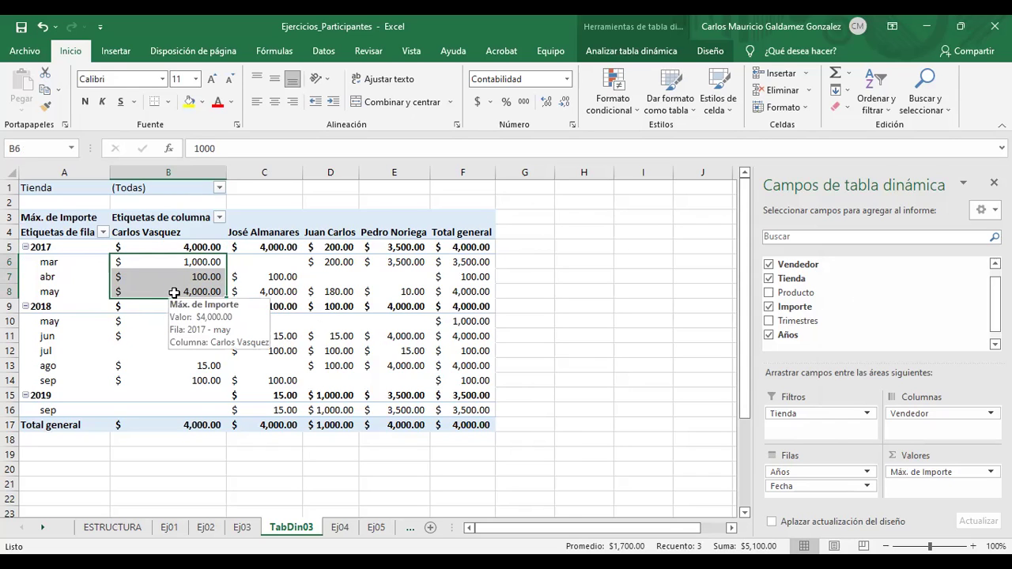
click(170, 251)
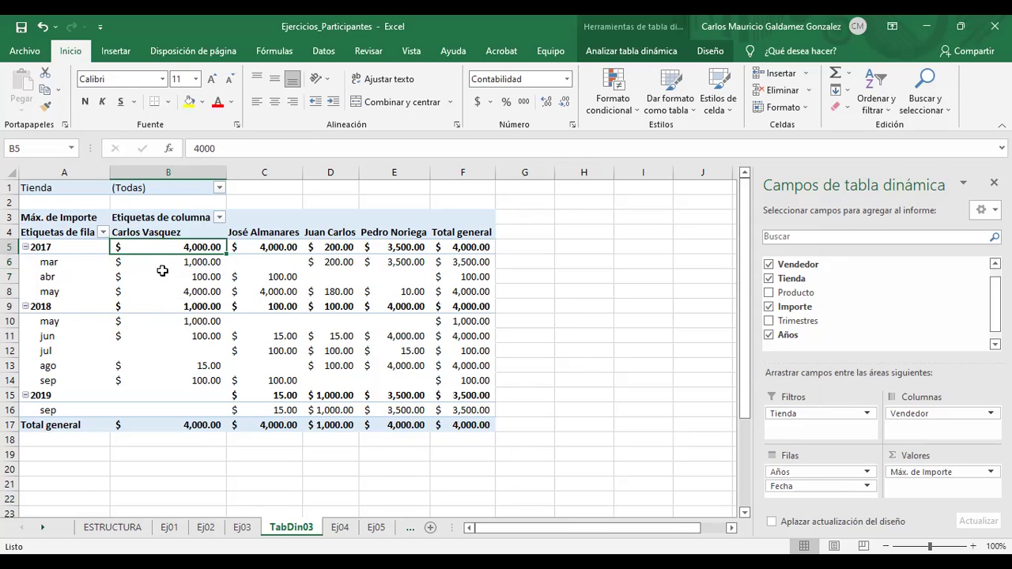
mouse_move(162, 271)
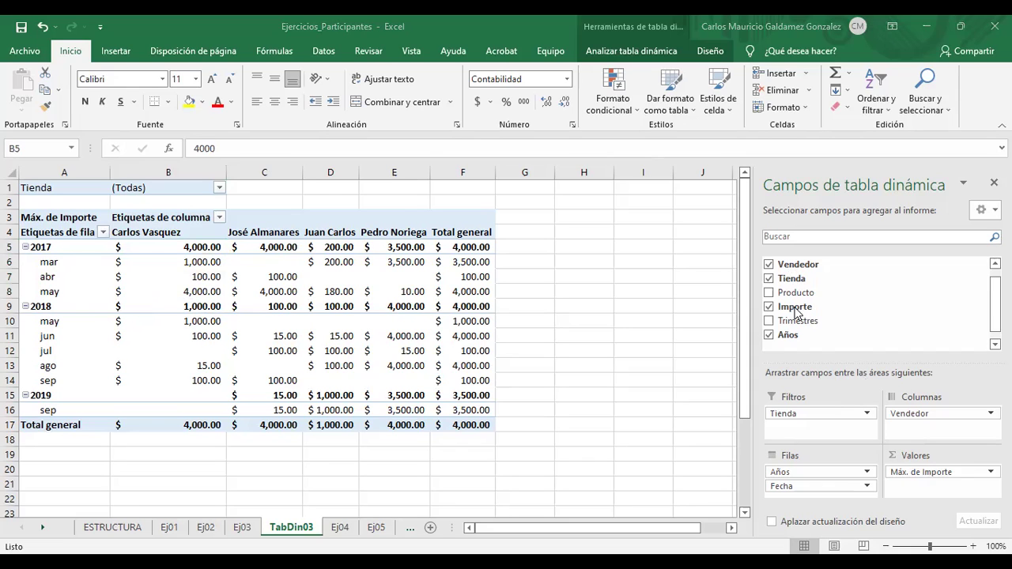
- Add Importe to the pivot values a second time and summarize it by Mín
drag(802, 307, 910, 481)
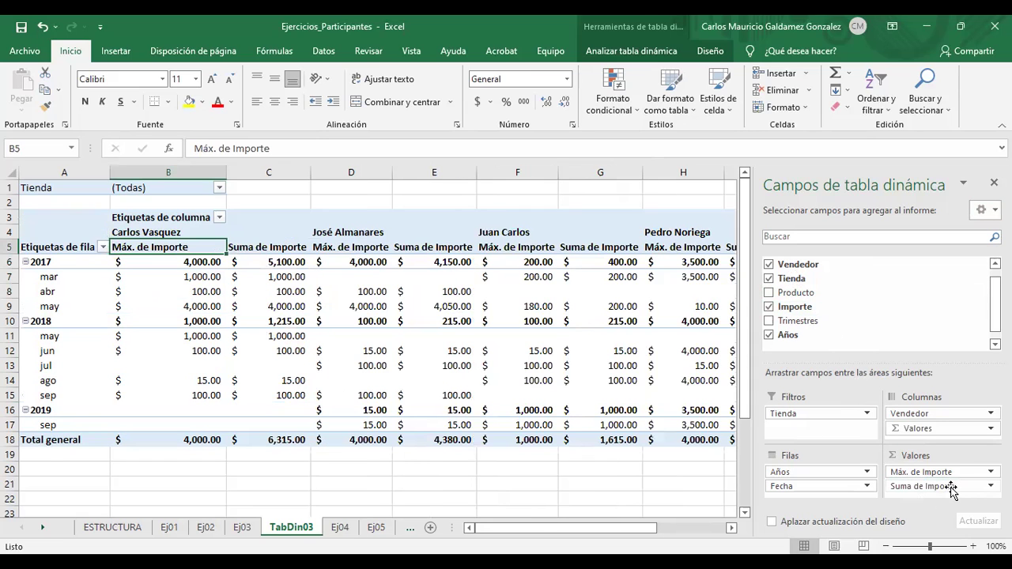
click(951, 486)
click(884, 469)
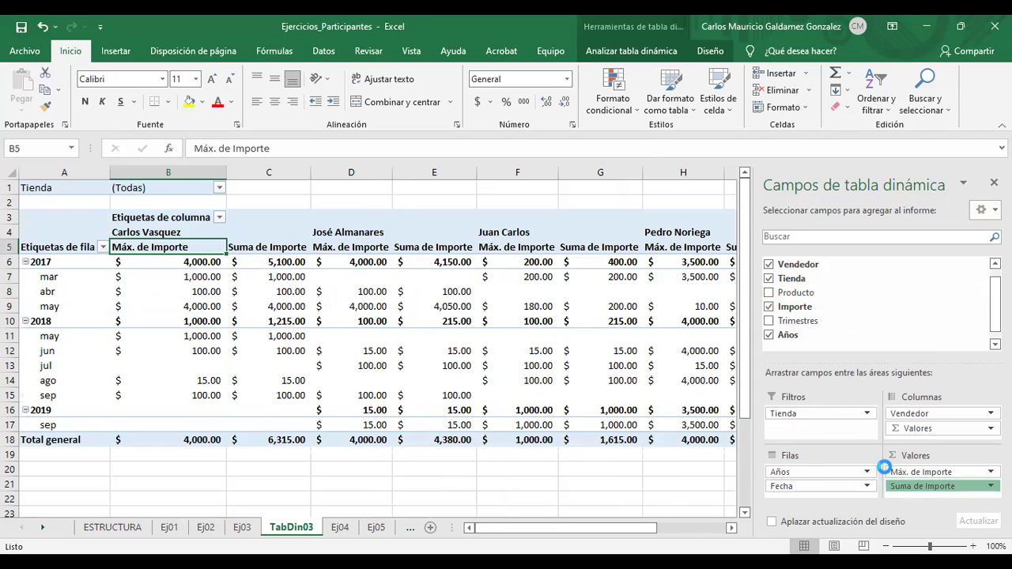
click(542, 393)
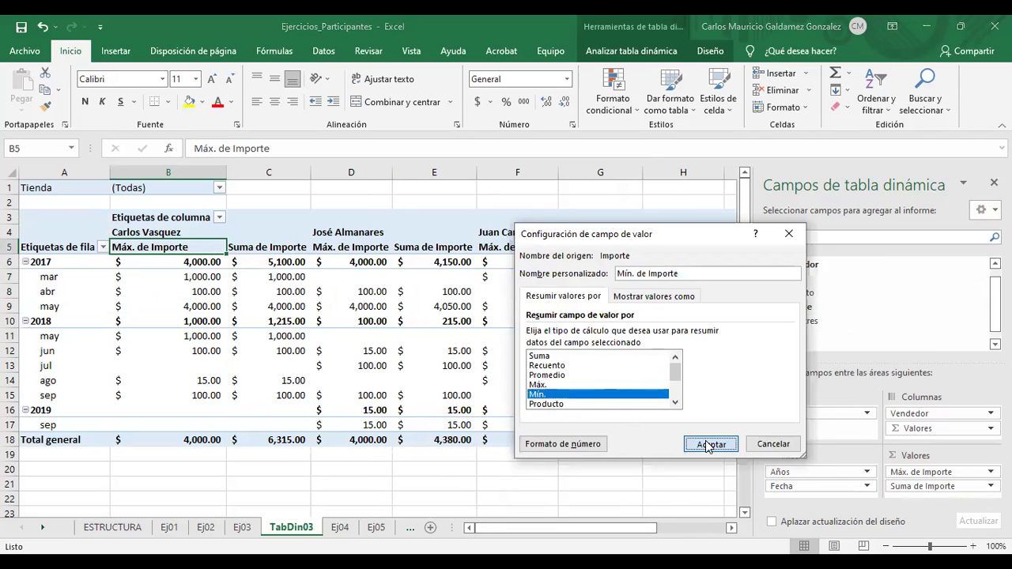
click(709, 444)
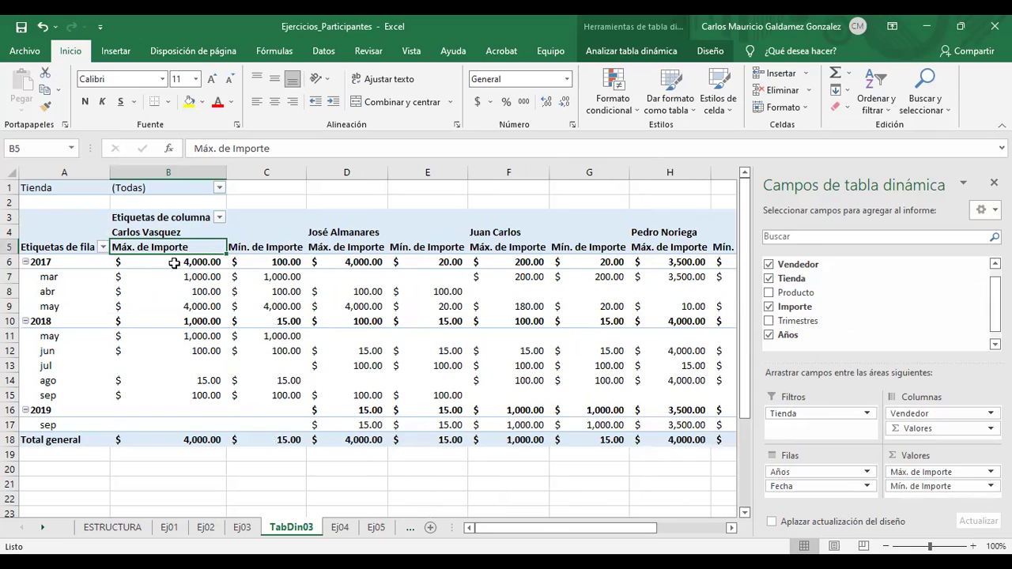
- Examine the first seller's Máx. de Importe and Mín. de Importe columns
click(147, 233)
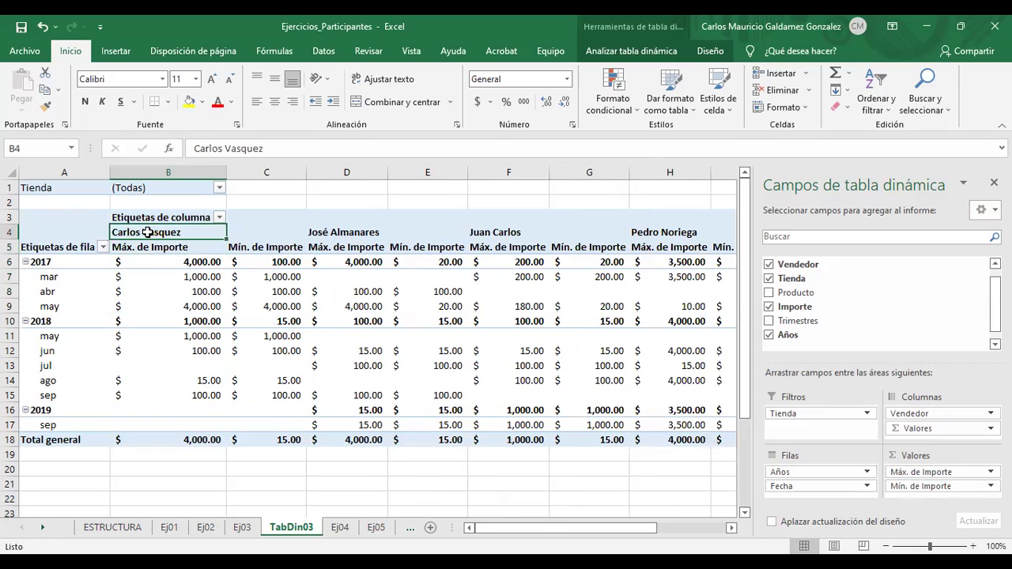
drag(147, 232, 191, 234)
click(184, 249)
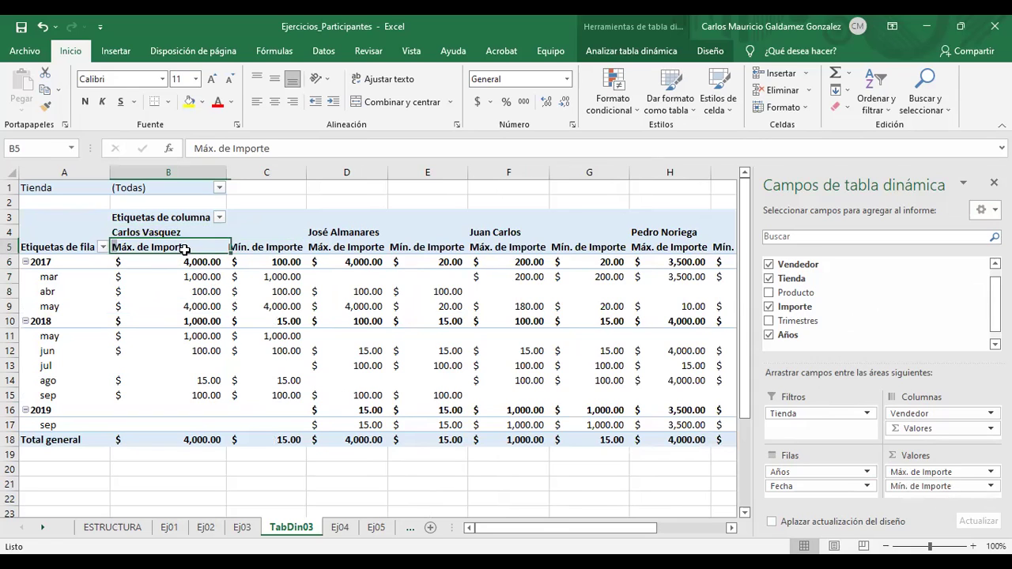
click(247, 246)
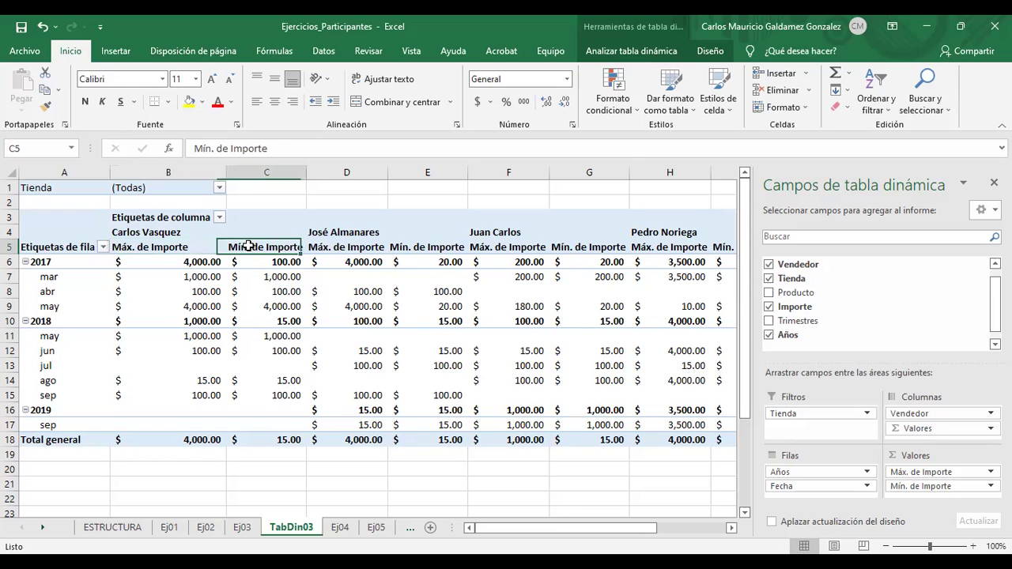
mouse_move(246, 381)
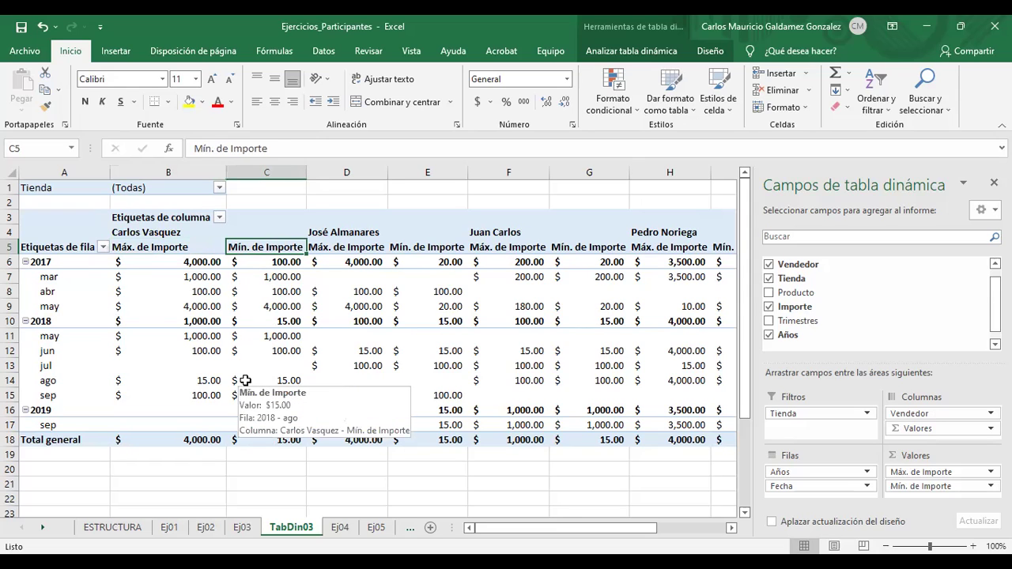
- Compare the 2017 maximum and minimum amounts of the other three sellers in D6:I6
click(341, 259)
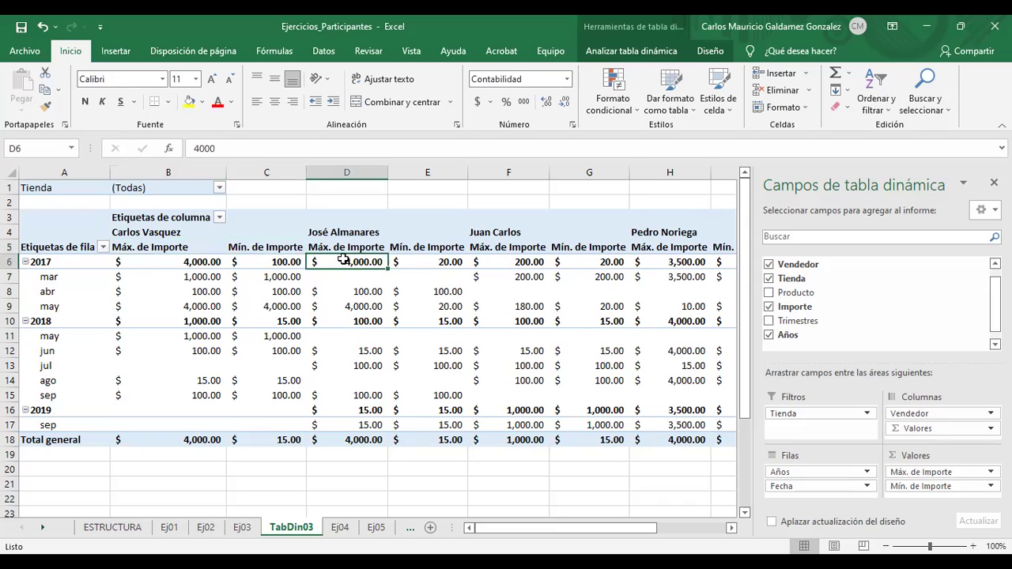
click(411, 262)
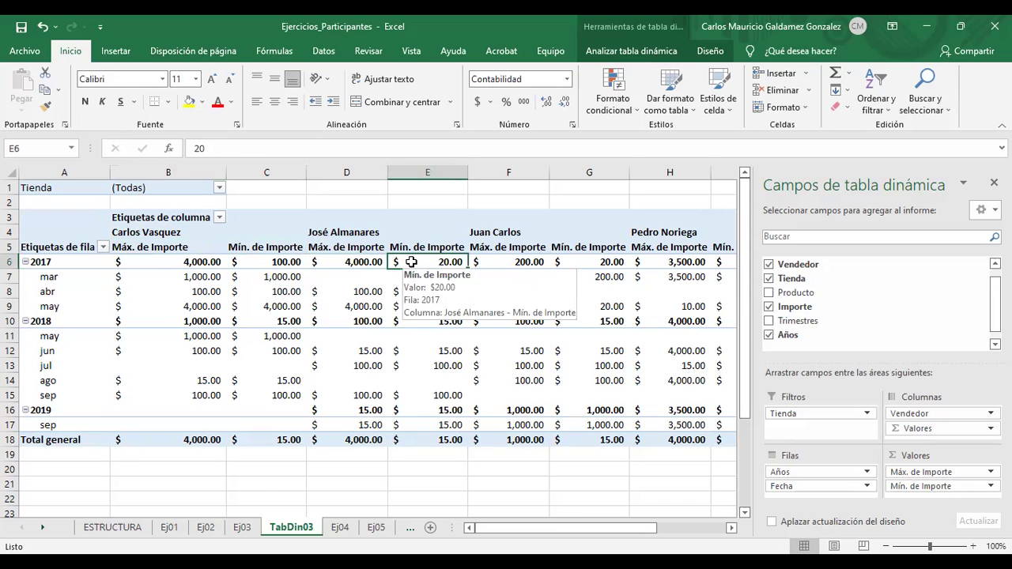
click(509, 262)
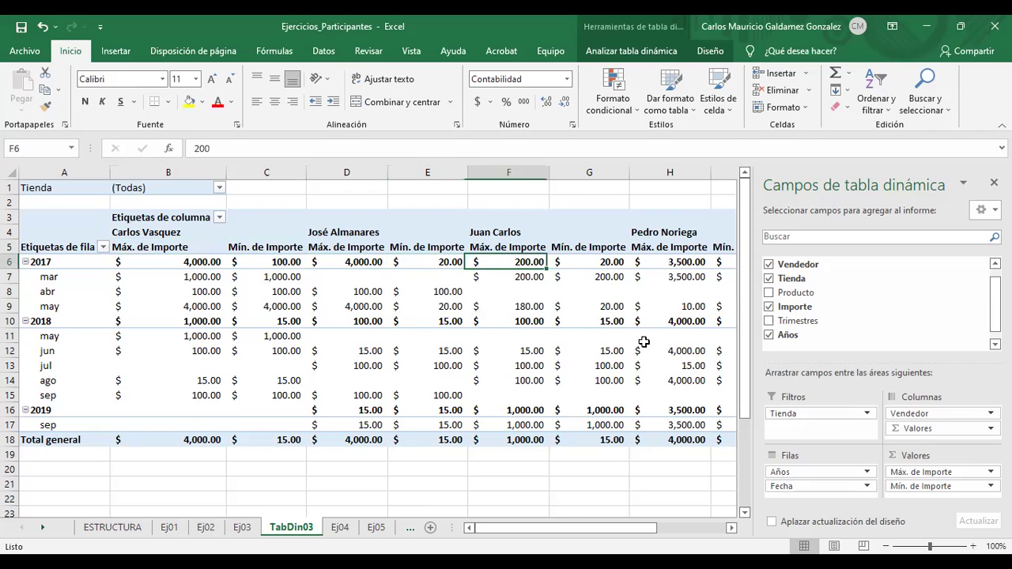
click(731, 529)
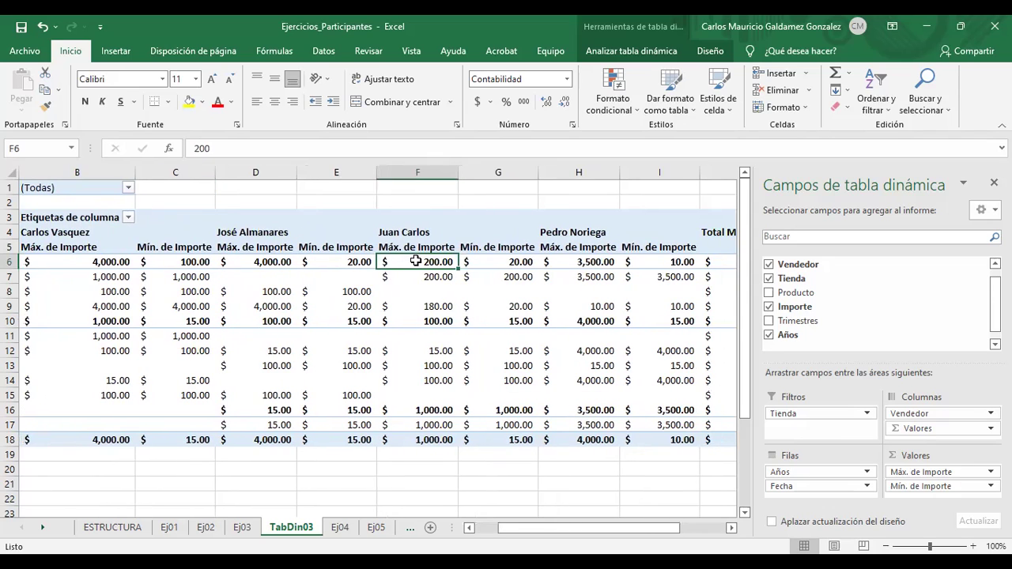
mouse_move(416, 261)
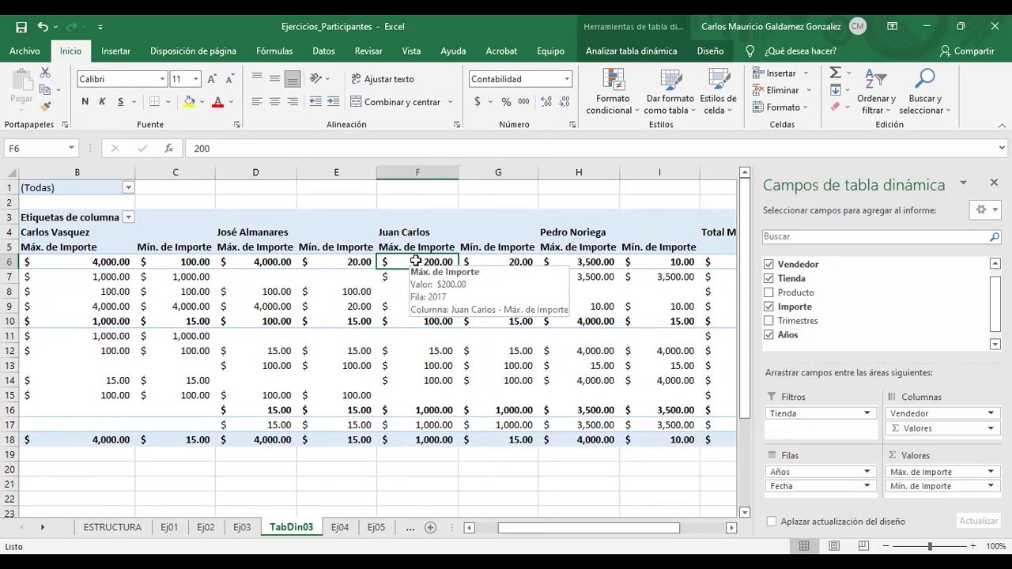
click(503, 261)
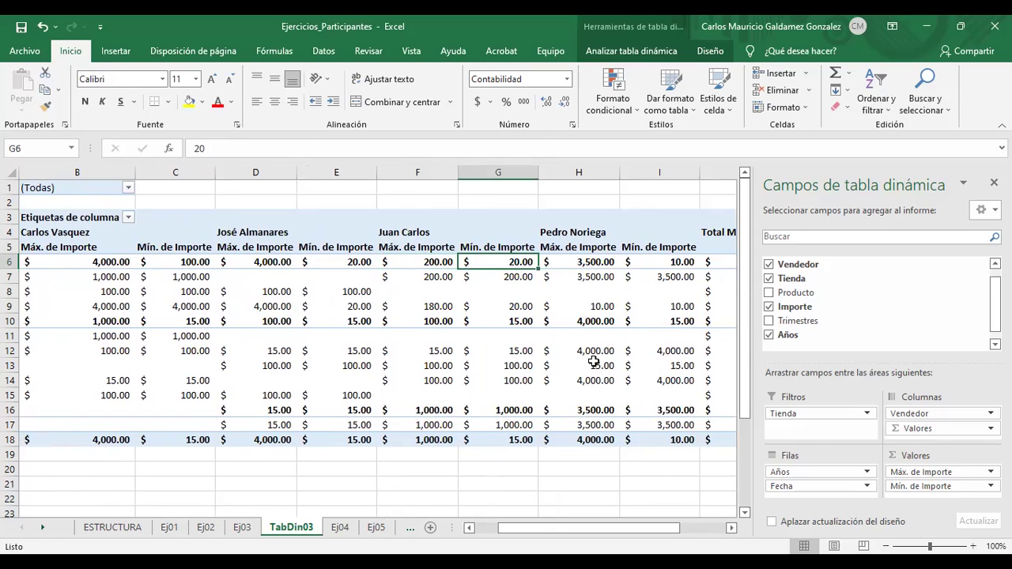
click(585, 265)
click(731, 527)
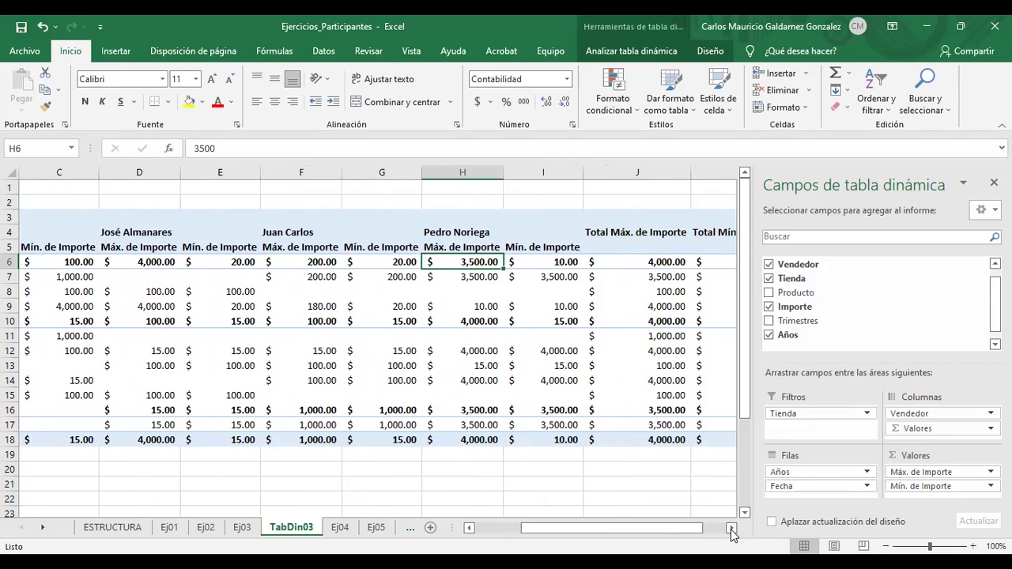
click(551, 265)
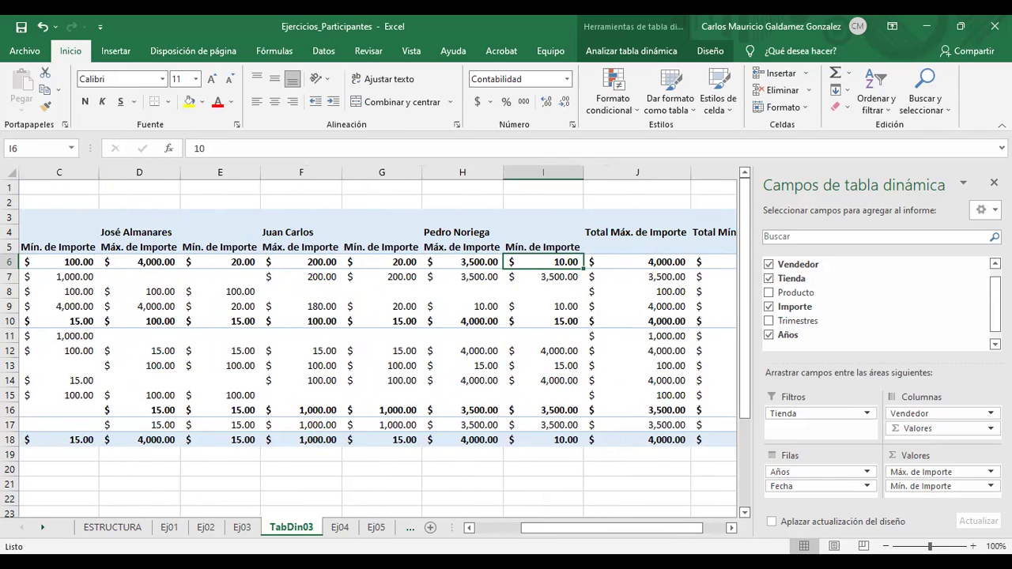
- Examine the Total Máx. de Importe and Total Mín. de Importe columns from row 6 to row 10
click(732, 527)
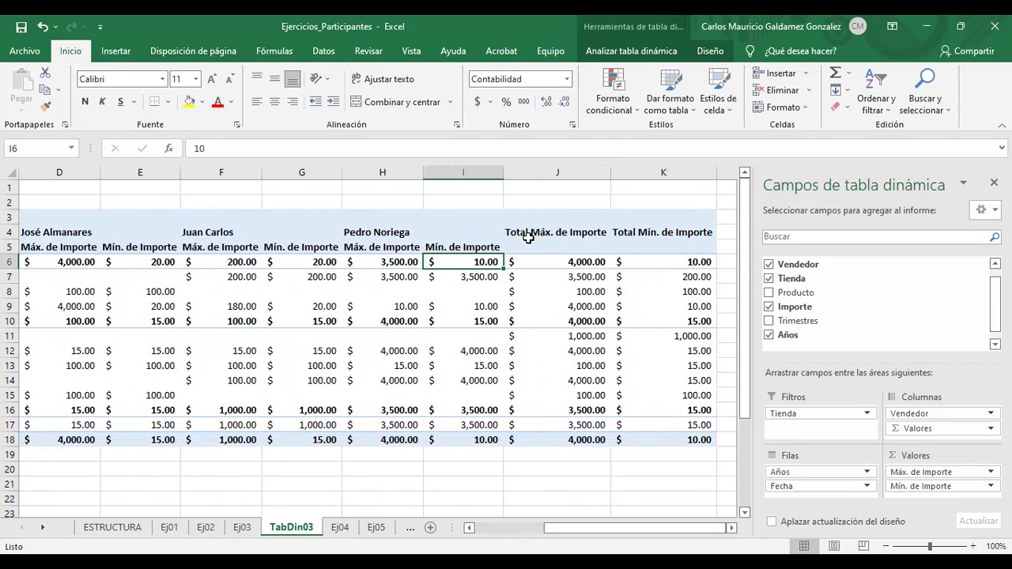
drag(535, 259, 538, 318)
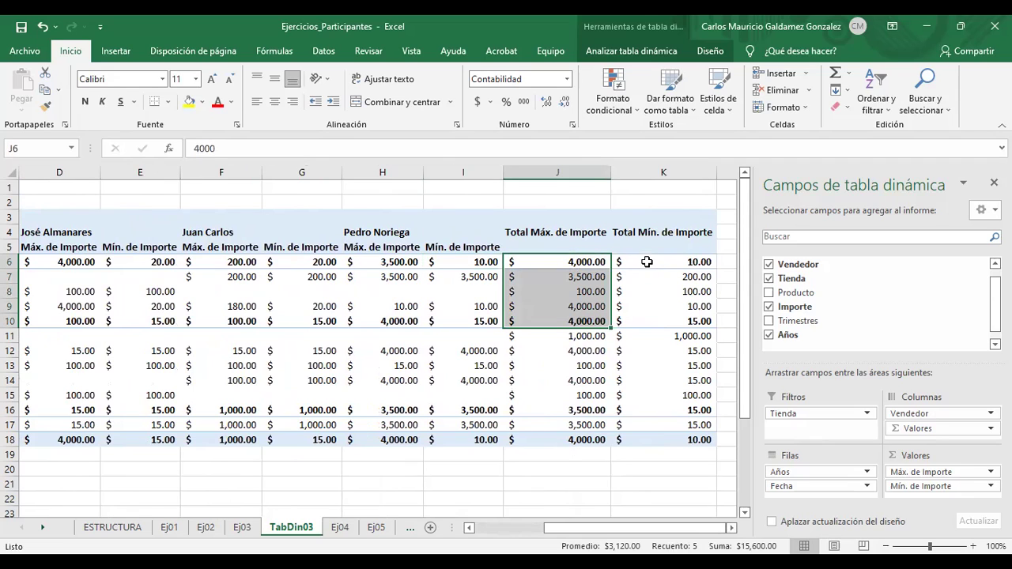
drag(647, 262, 643, 322)
drag(547, 324, 541, 262)
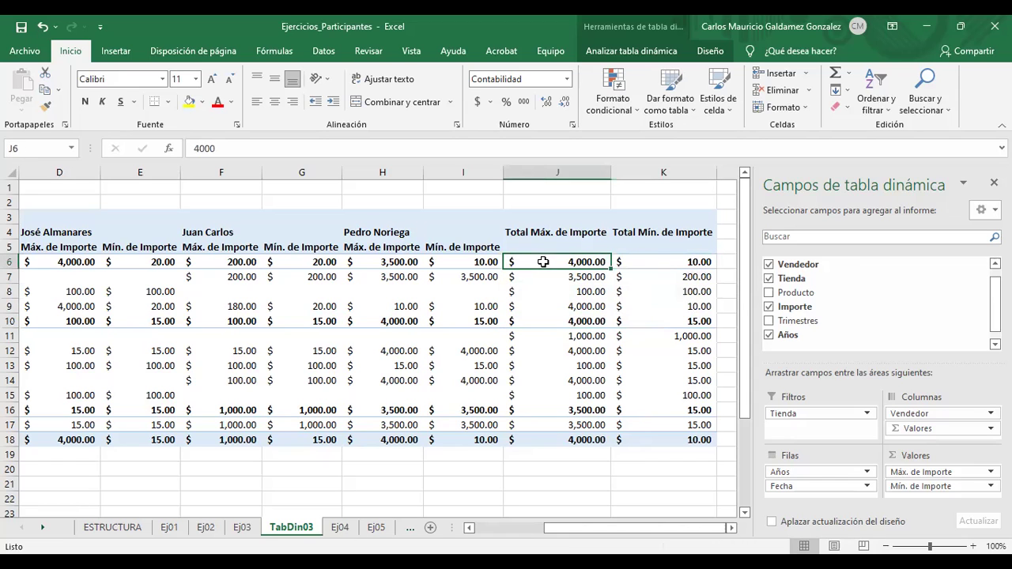
- Remove Mín. de Importe from the pivot values and check the maximum table on TabDin03 against the sample on Ej03
click(484, 528)
drag(894, 486, 854, 338)
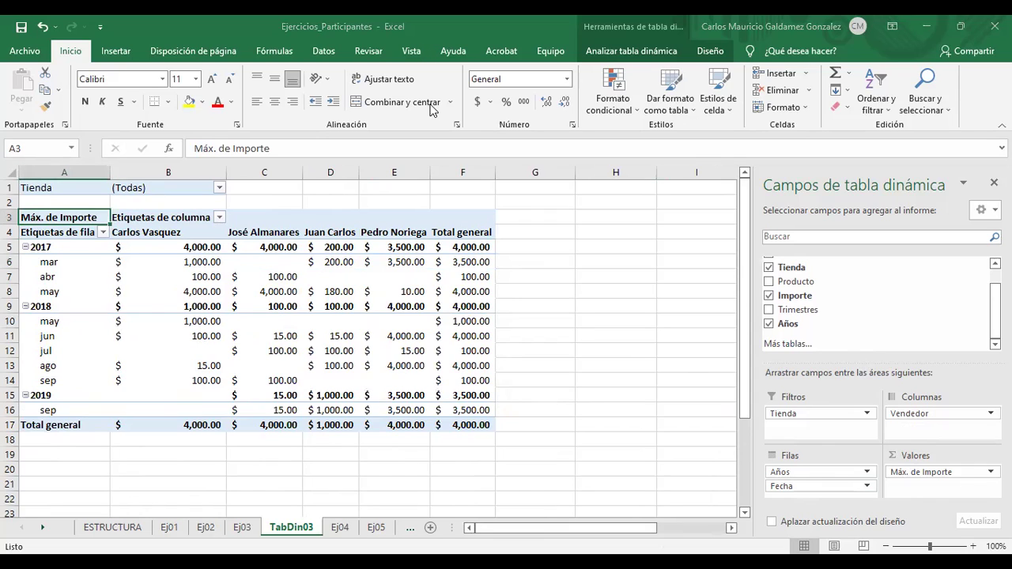
click(239, 529)
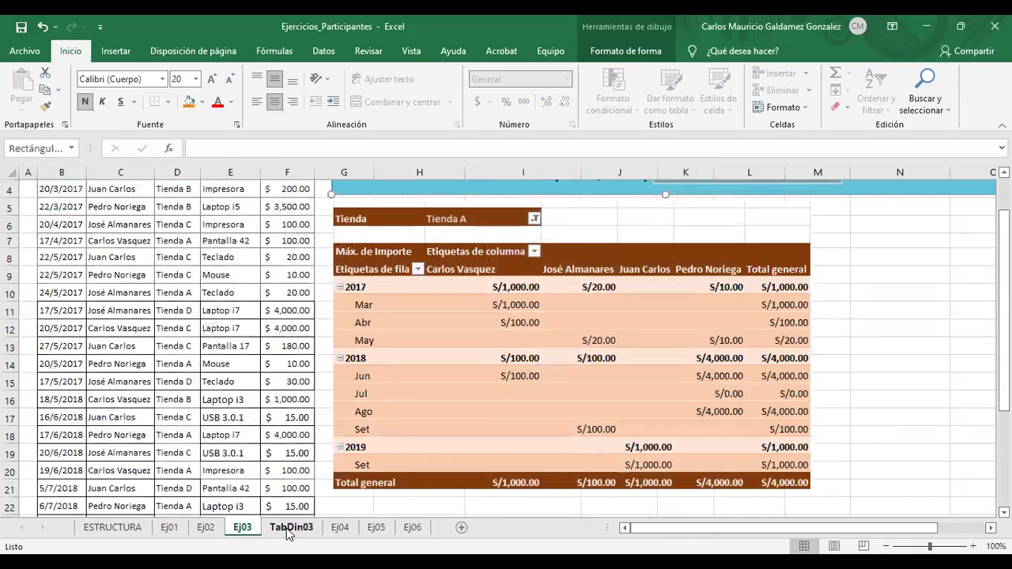
click(288, 530)
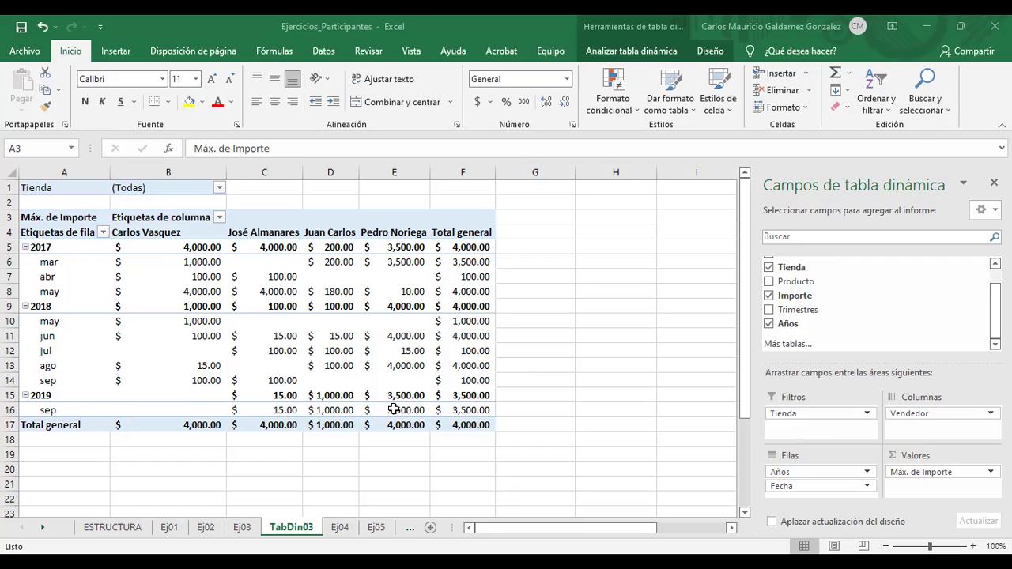
- On the Ej04 sheet, narrow column A and fit columns B to F to their contents
click(340, 527)
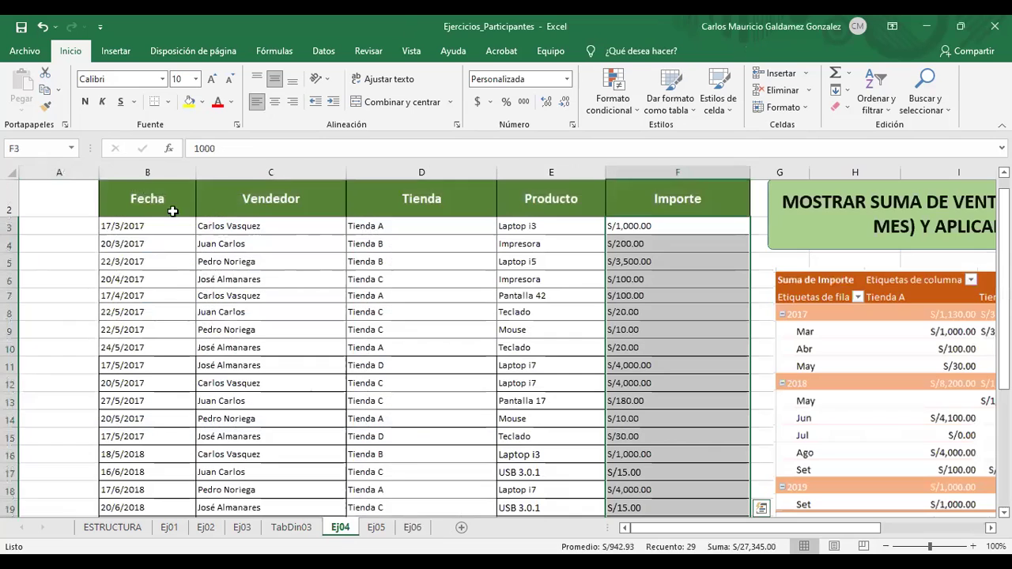
drag(94, 172, 32, 171)
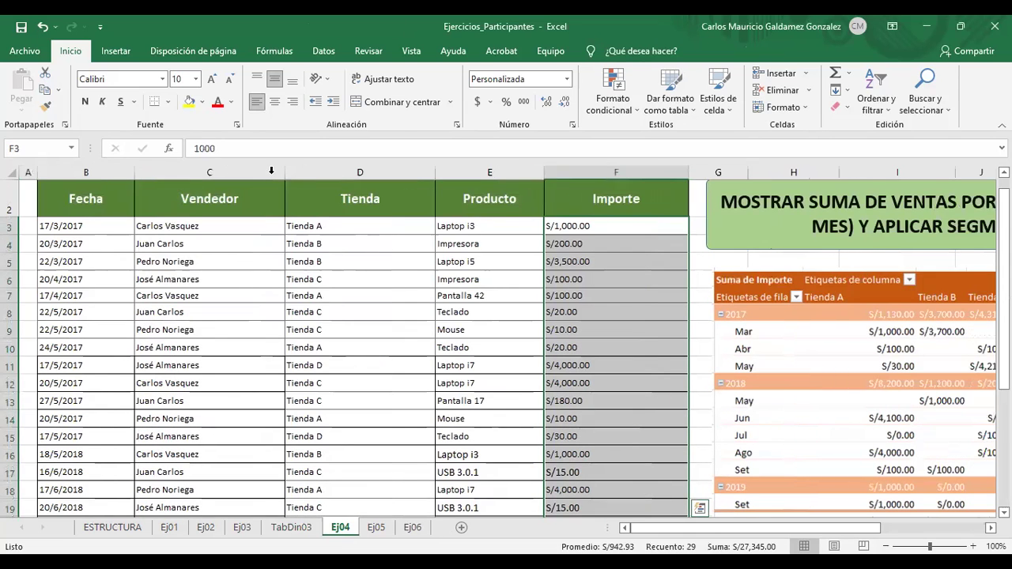
double_click(435, 172)
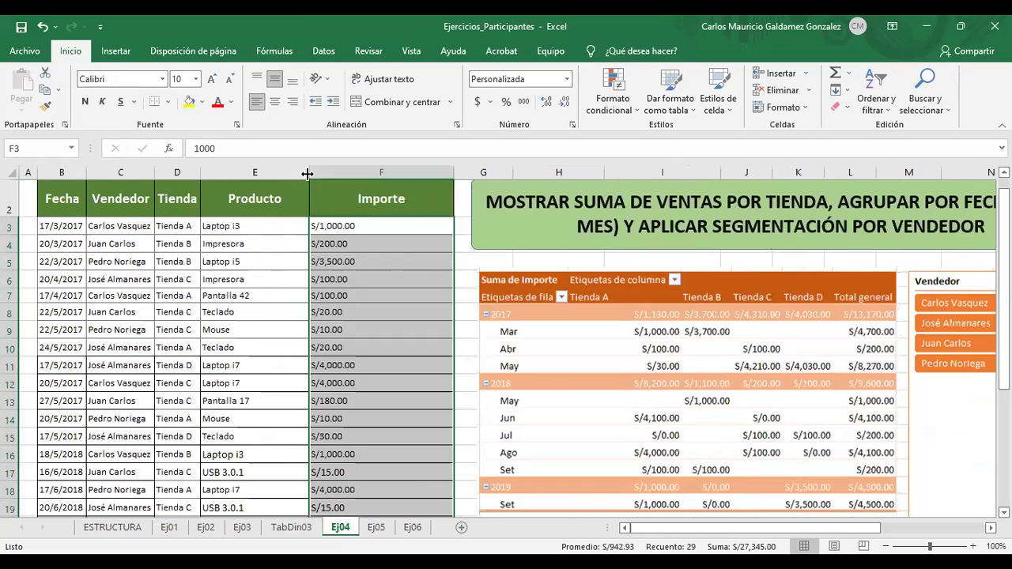
double_click(305, 172)
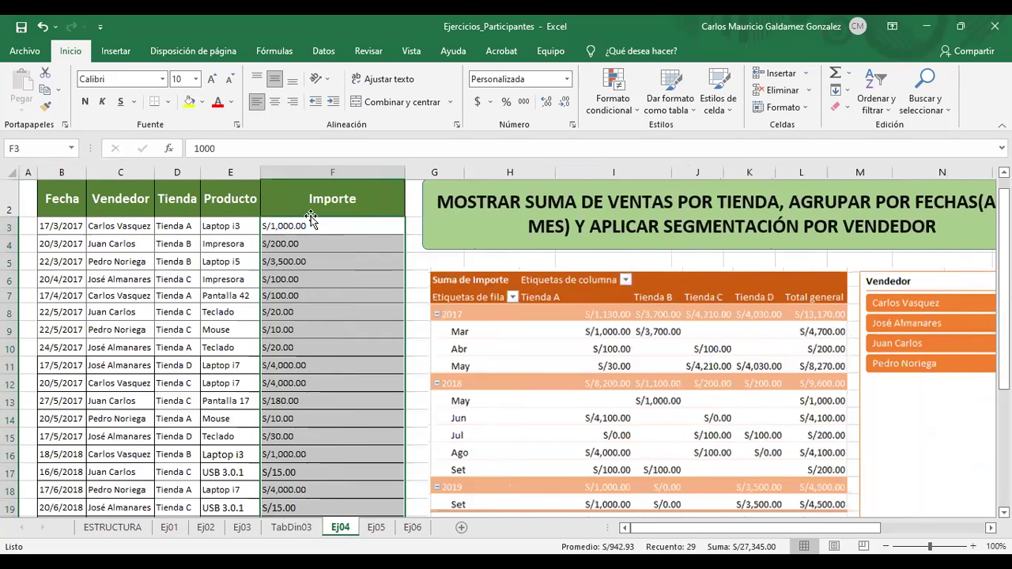
key(alt+h)
key(o)
key(i)
- Apply the Contabilidad dollar format to the Importe values in F3:F31 on Ej04
scroll(402, 250, down, 3)
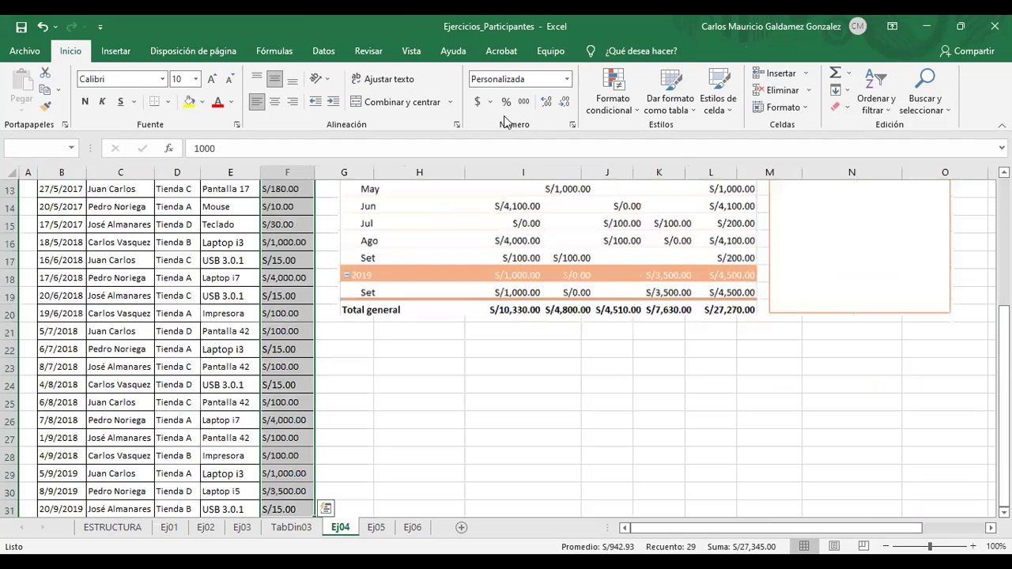
scroll(594, 354, up, 4)
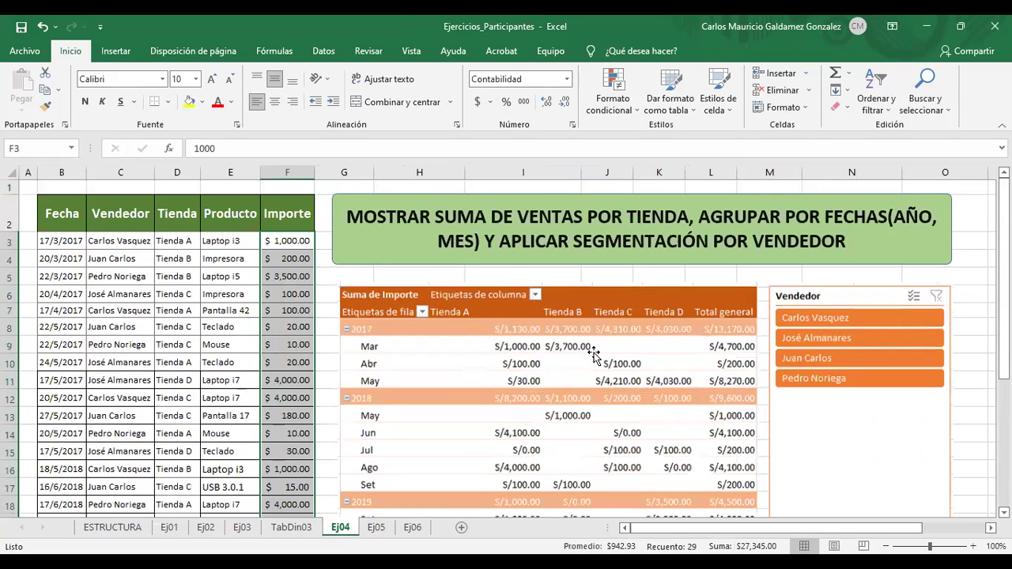
- Examine the sample pivot table with its Vendedor slicer and the task instructions on Ej04
click(593, 354)
scroll(595, 356, down, 1)
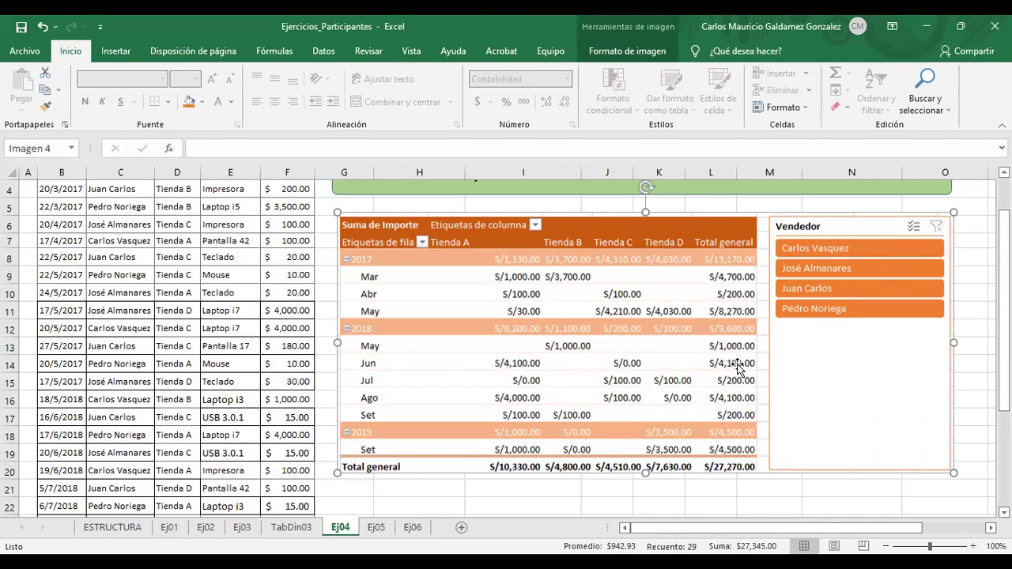
scroll(738, 369, up, 1)
scroll(738, 369, up, 1)
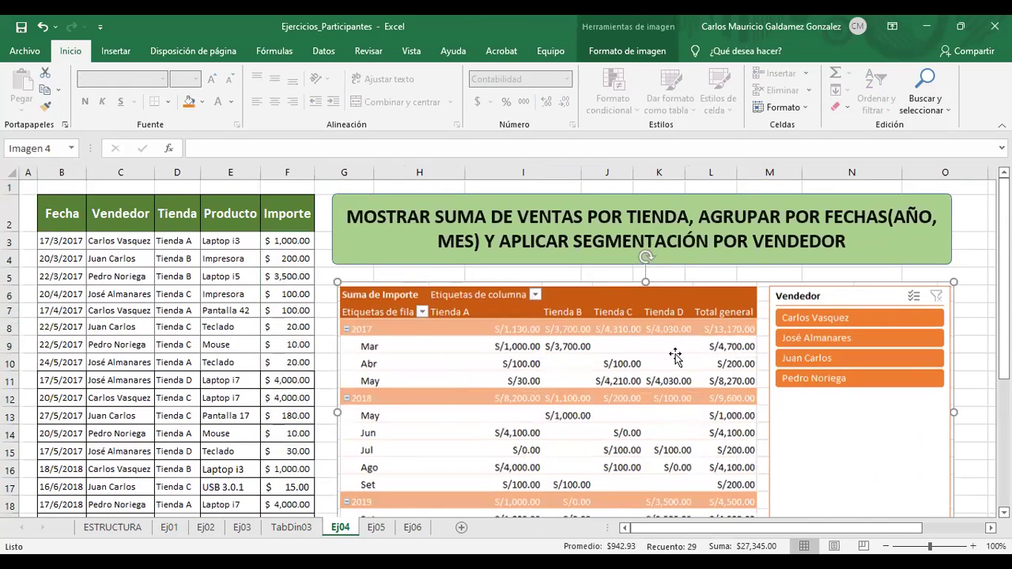
double_click(348, 218)
mouse_move(502, 214)
mouse_down()
mouse_move(909, 221)
mouse_move(478, 242)
mouse_move(829, 251)
mouse_up()
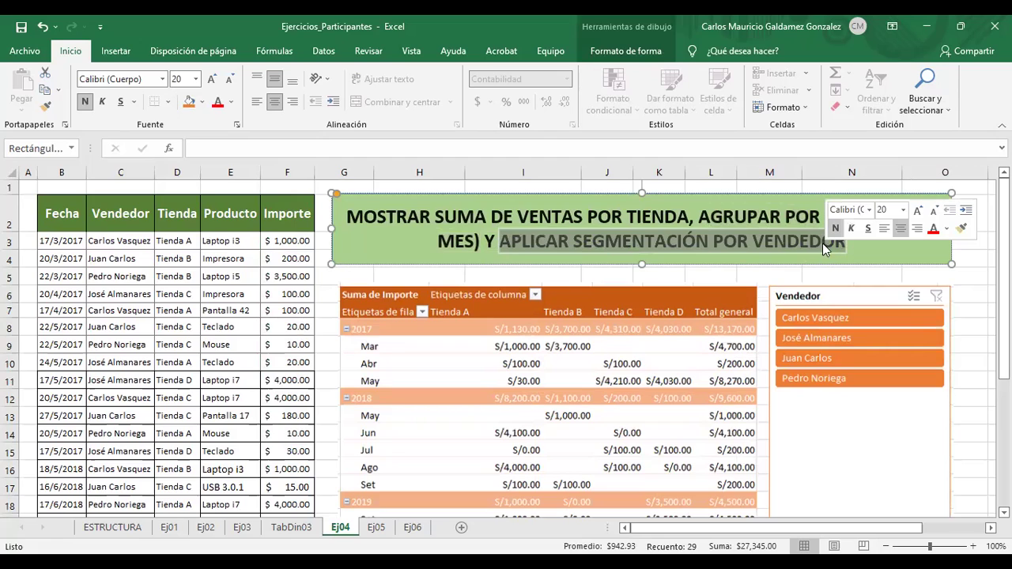
click(647, 363)
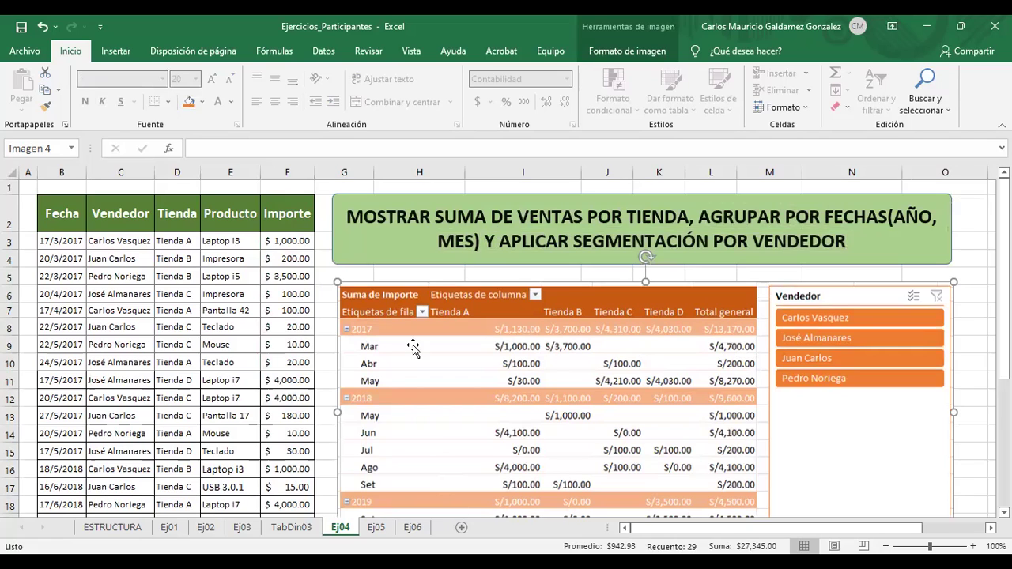
- Create a blank pivot table on a new sheet from the Ej04 sales data
click(204, 366)
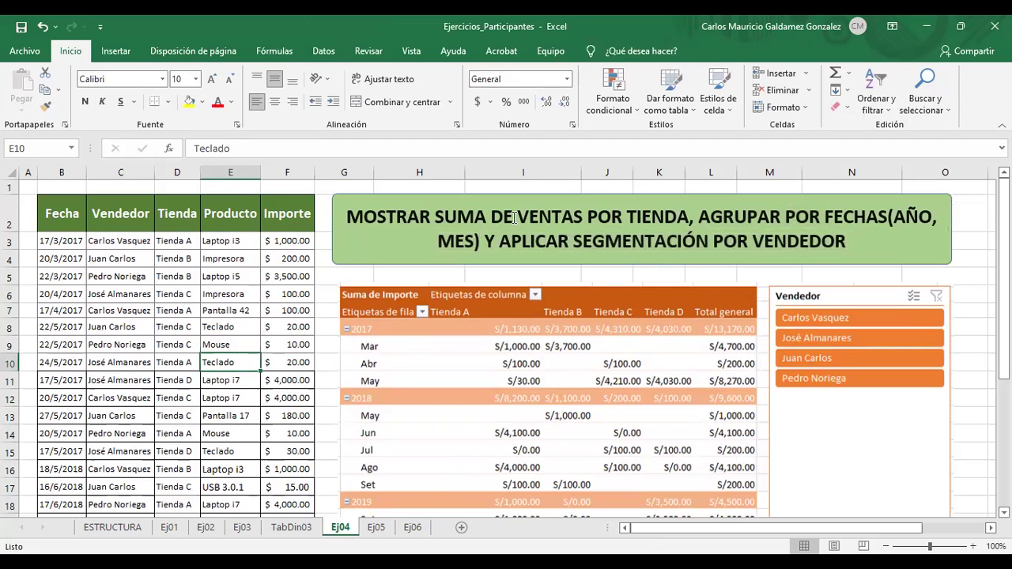
click(115, 52)
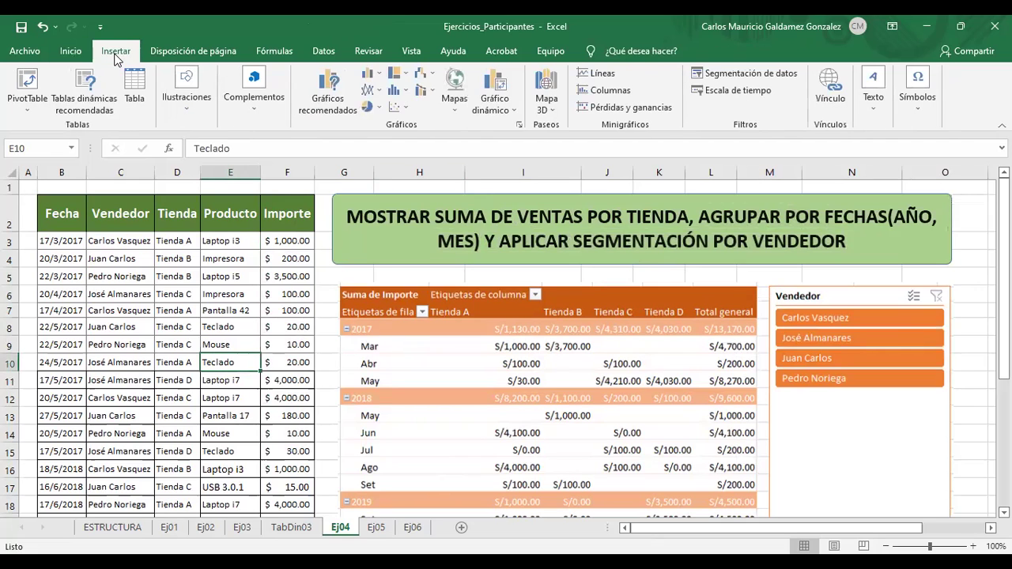
click(91, 108)
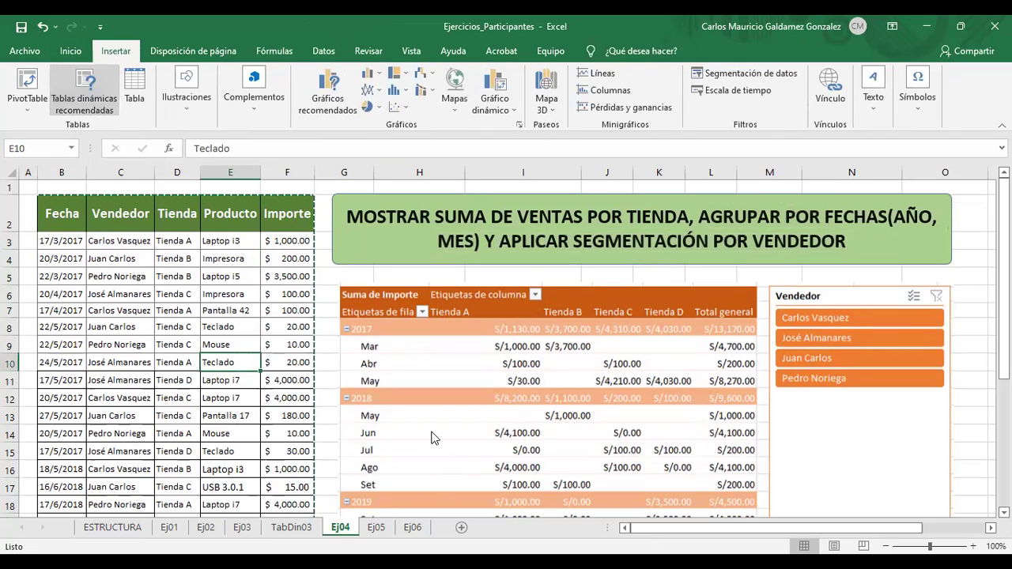
click(534, 536)
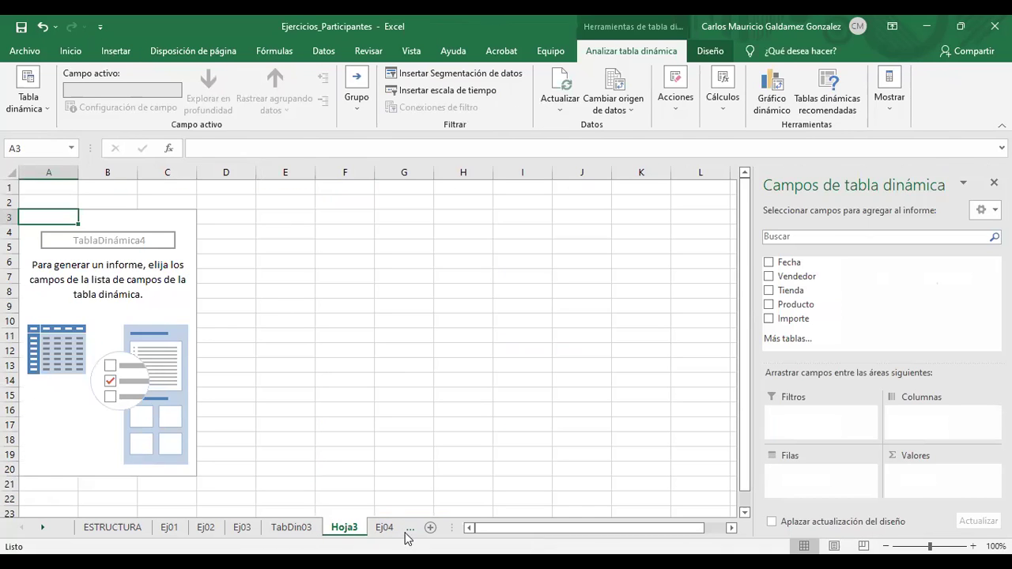
- Move the new pivot sheet directly after Ej04 and rename it TabDin04
click(393, 528)
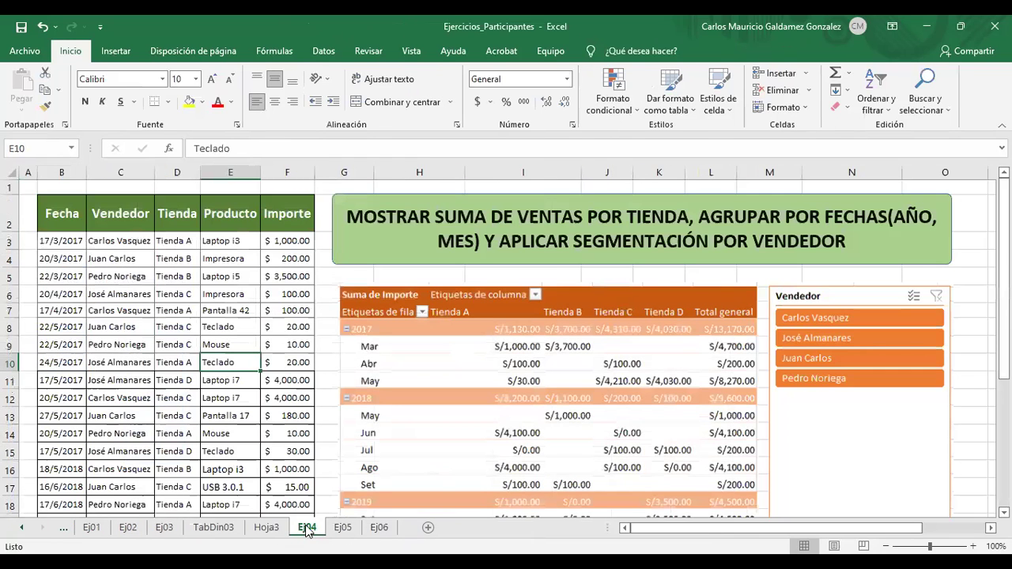
click(267, 528)
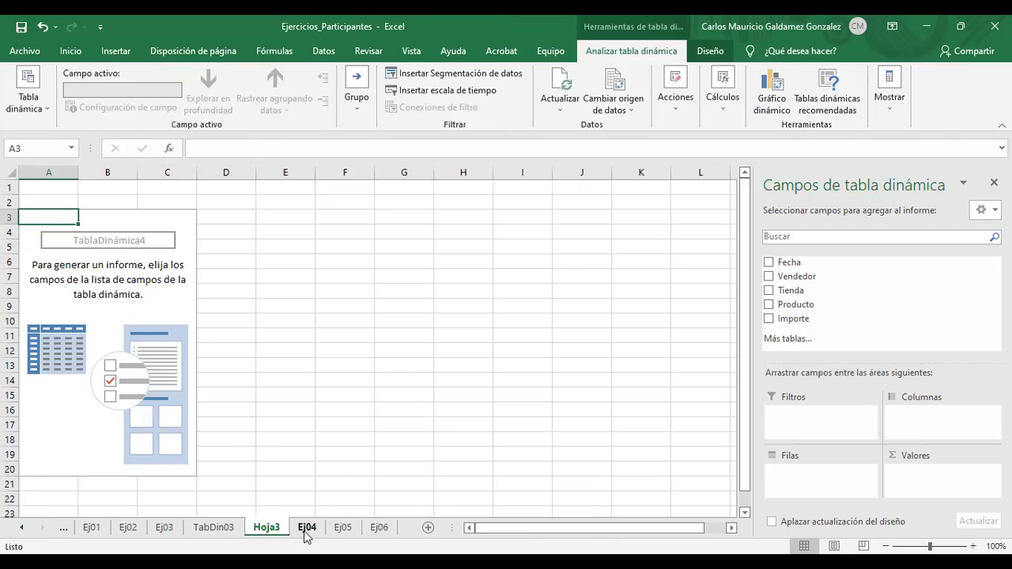
click(307, 528)
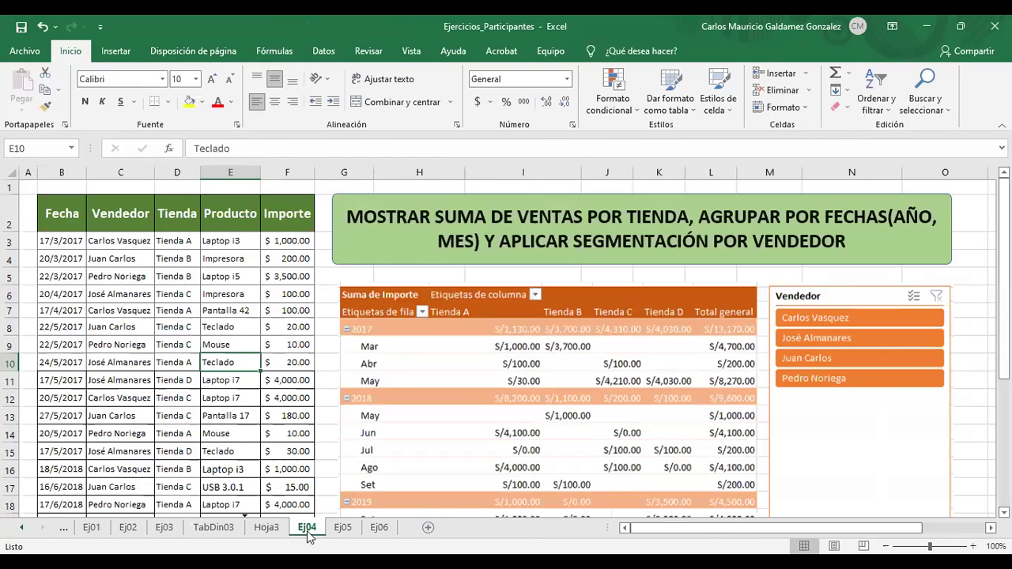
drag(308, 531, 309, 530)
text(Ta)
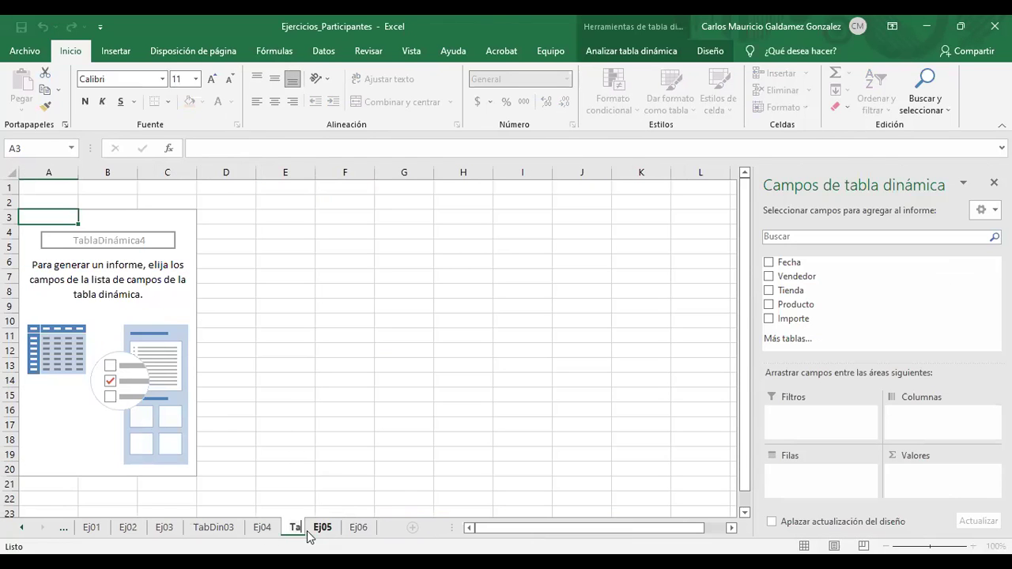
text(bDin04)
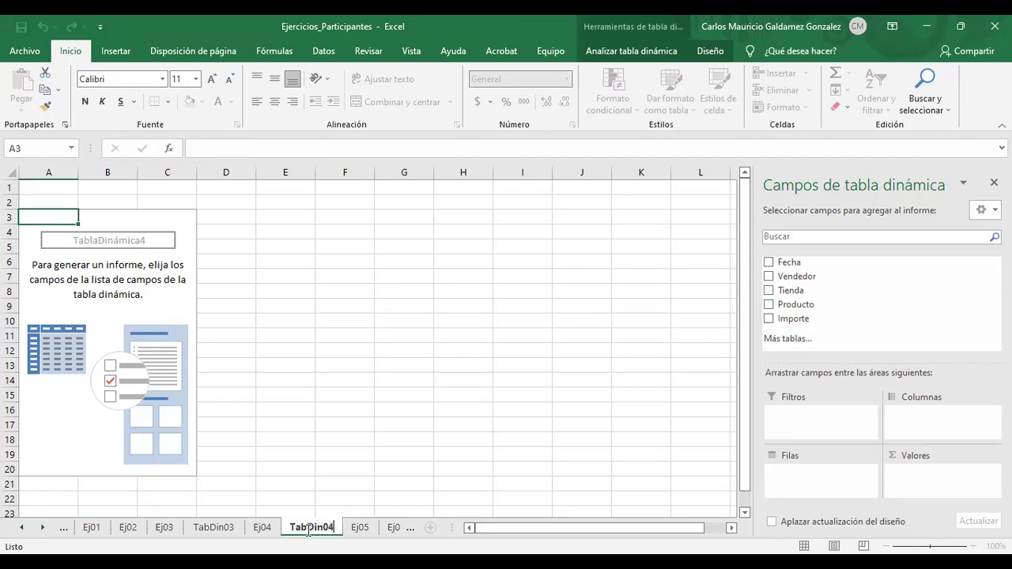
key(Return)
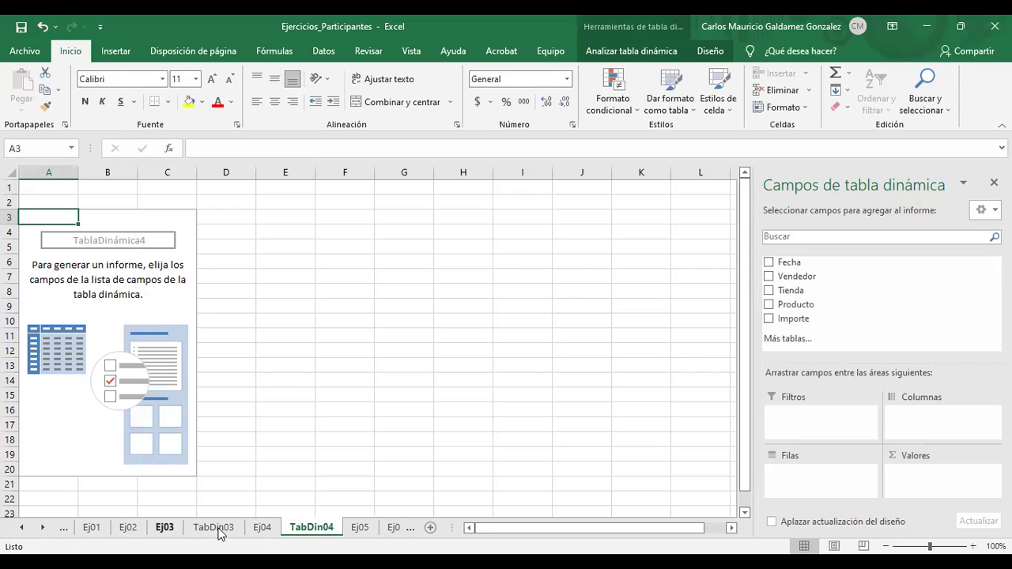
- In the TabDin04 pivot, place Fecha in the rows and Tienda in the columns
click(264, 529)
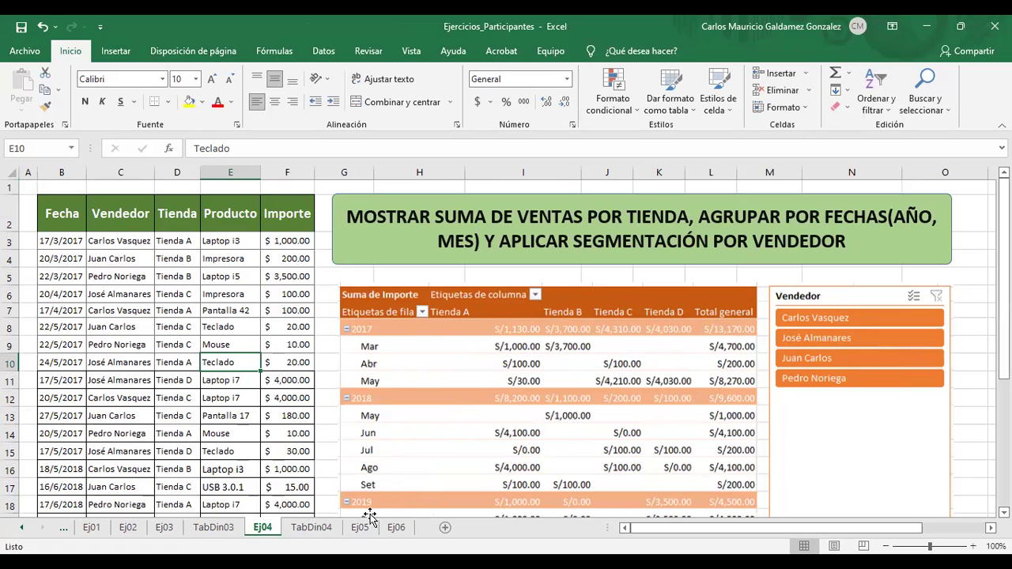
click(312, 527)
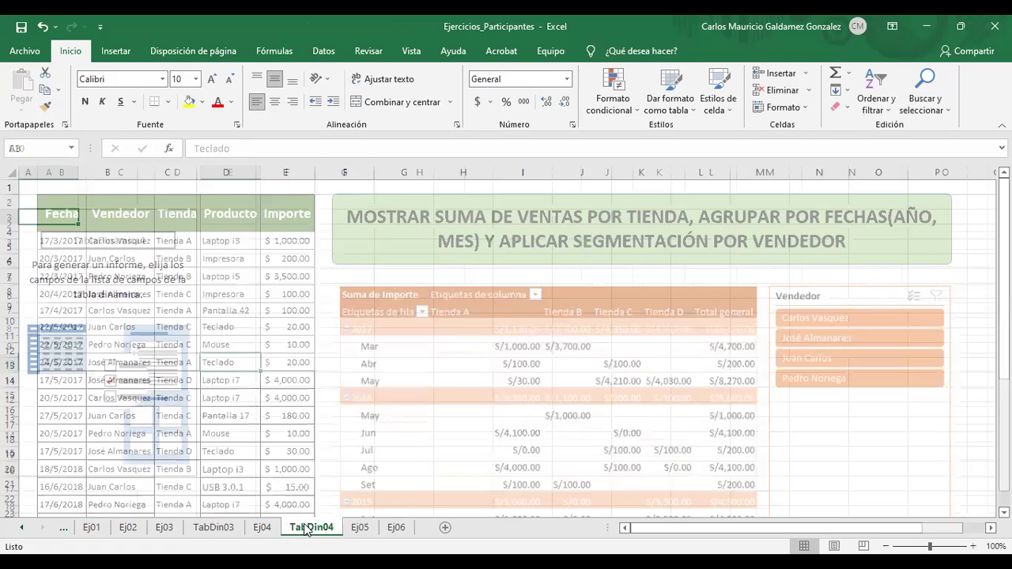
click(77, 277)
drag(781, 261, 793, 481)
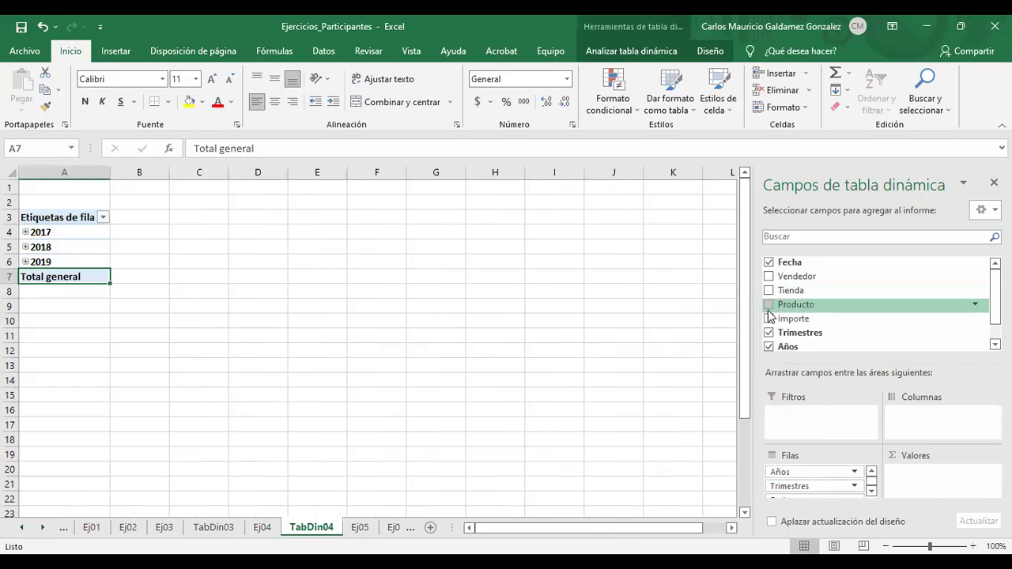
drag(769, 291, 897, 419)
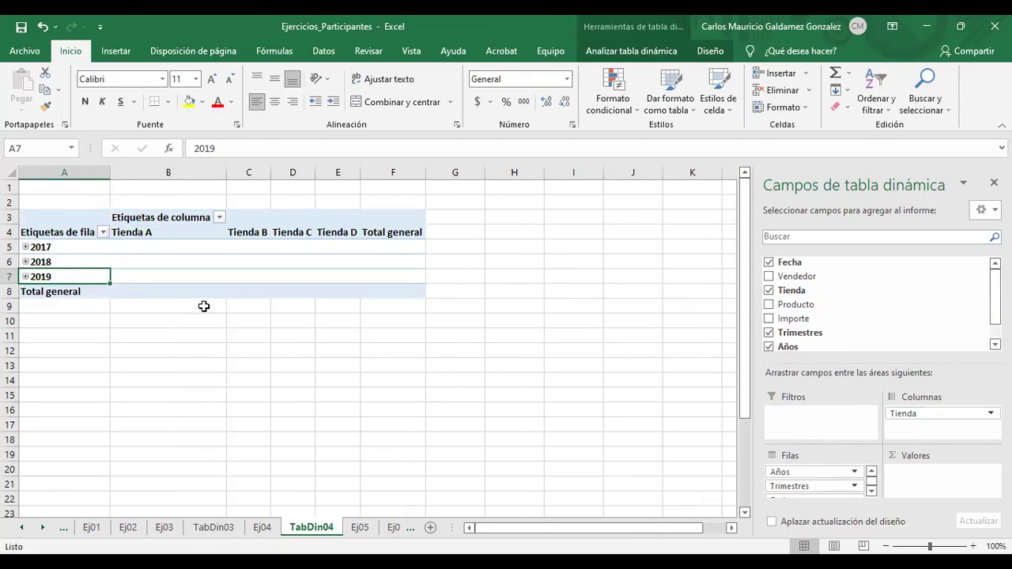
- Expand the 2017, 2018 and 2019 groups and remove Trimestres from the rows, leaving Años and Fecha
click(26, 247)
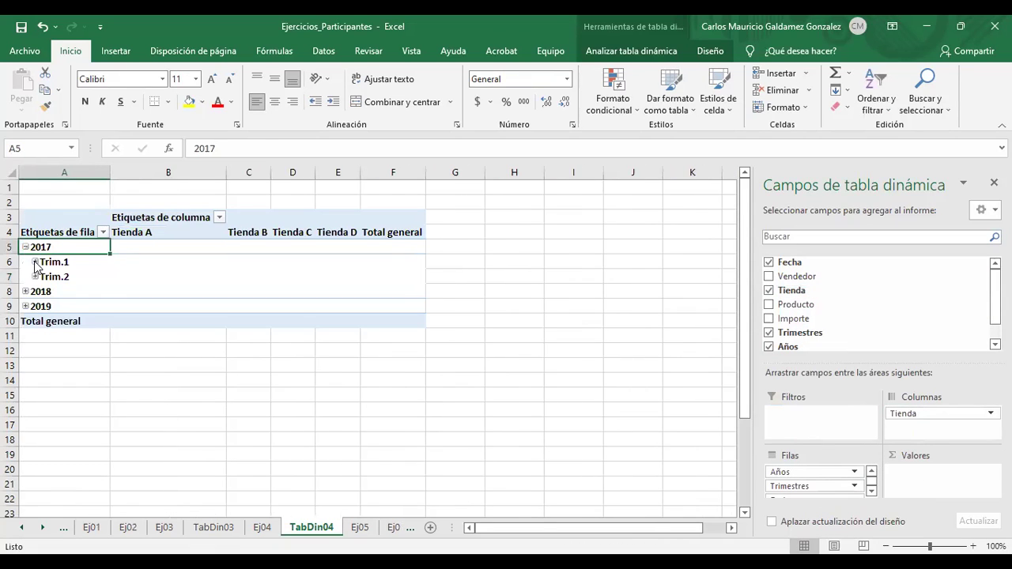
click(35, 262)
click(25, 307)
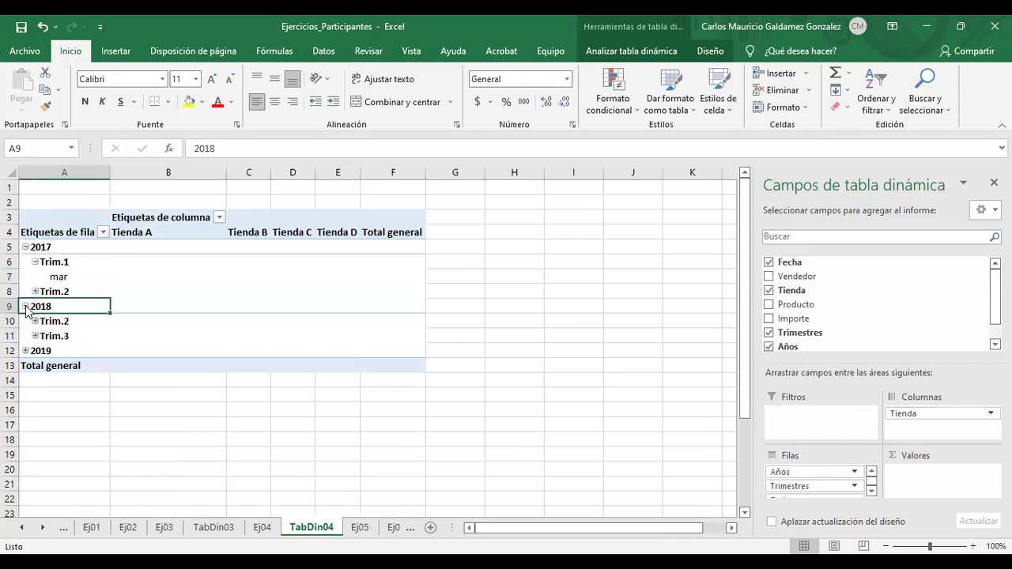
click(25, 350)
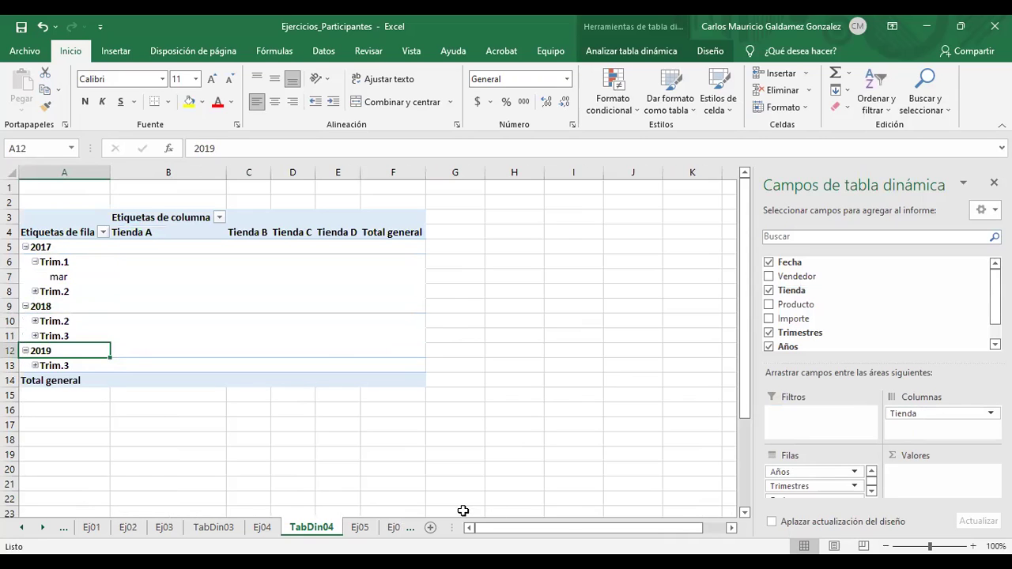
click(799, 487)
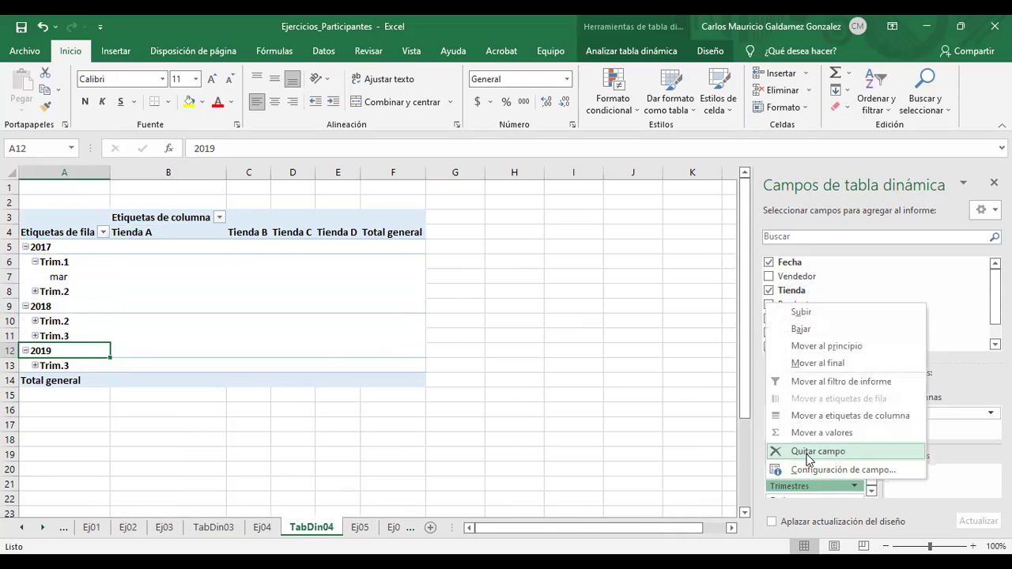
click(814, 452)
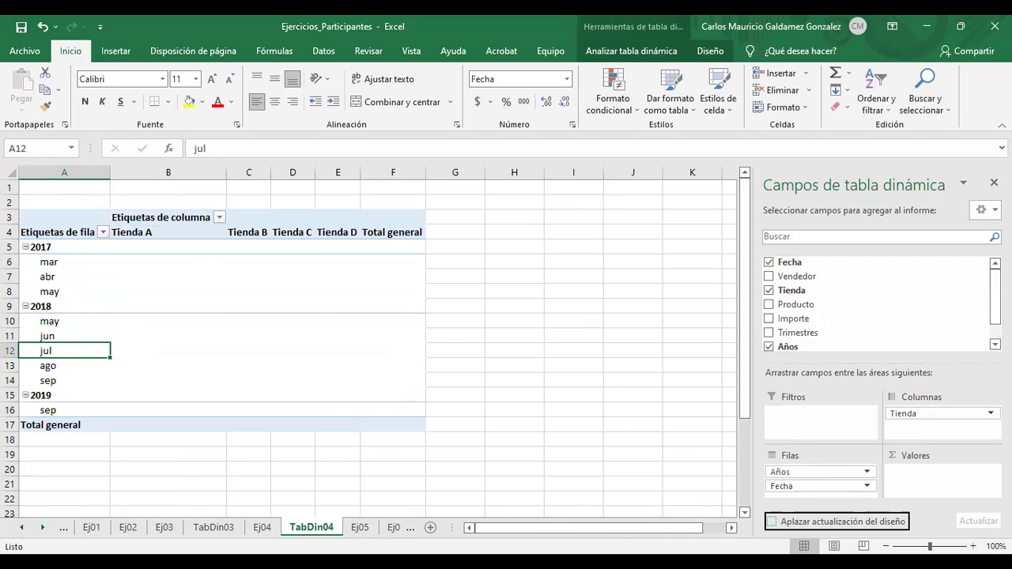
- Compare the year and month layout on TabDin04 with the Ej04 sample and reread the instruction to sum sales by store
click(263, 530)
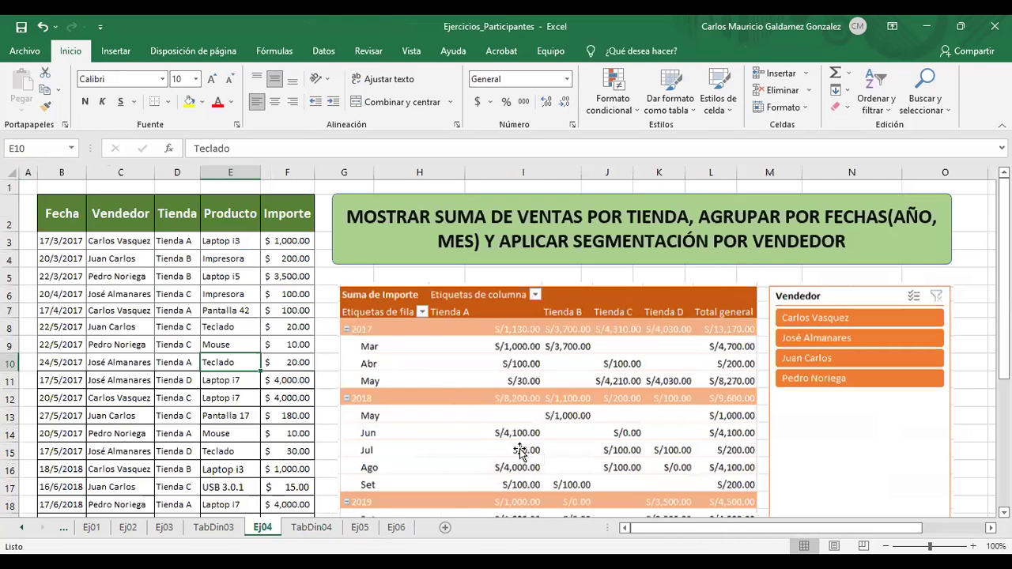
scroll(521, 447, down, 1)
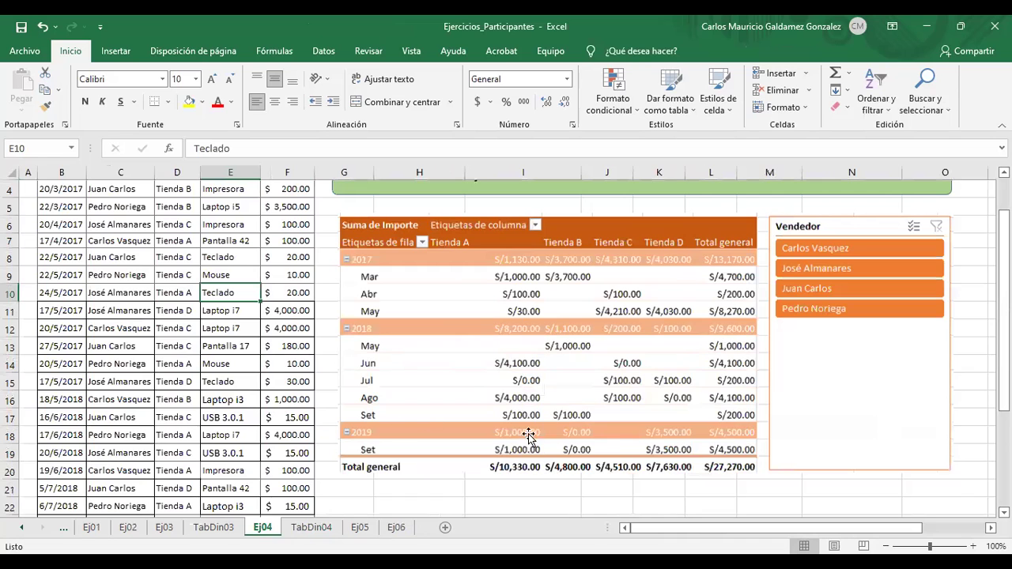
click(304, 529)
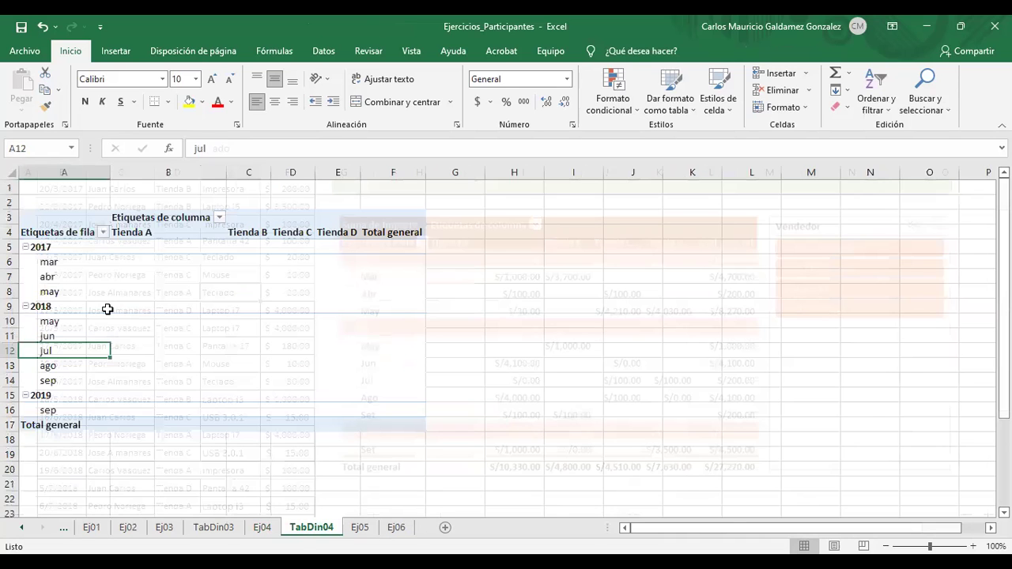
click(261, 528)
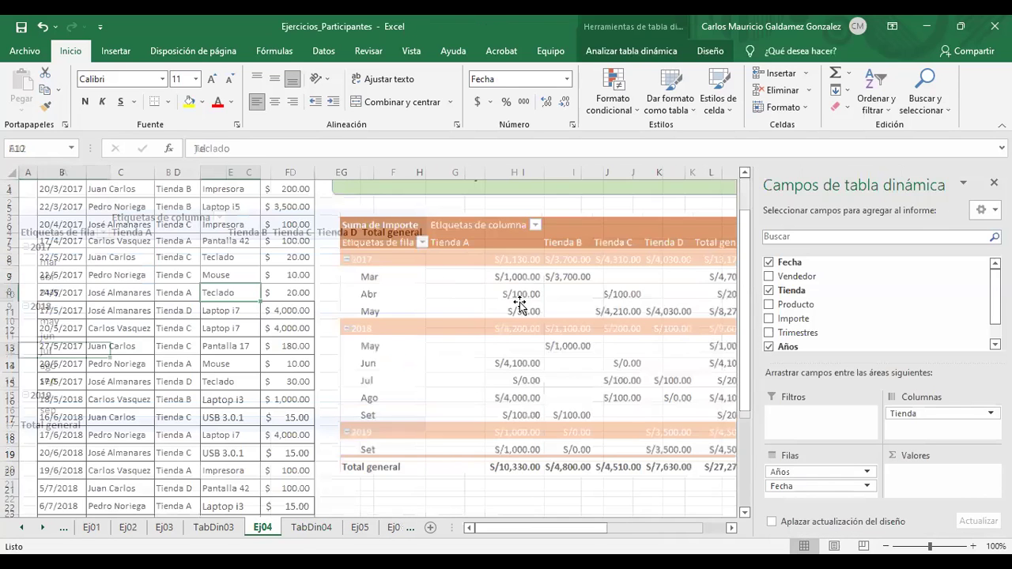
scroll(352, 220, up, 1)
click(361, 221)
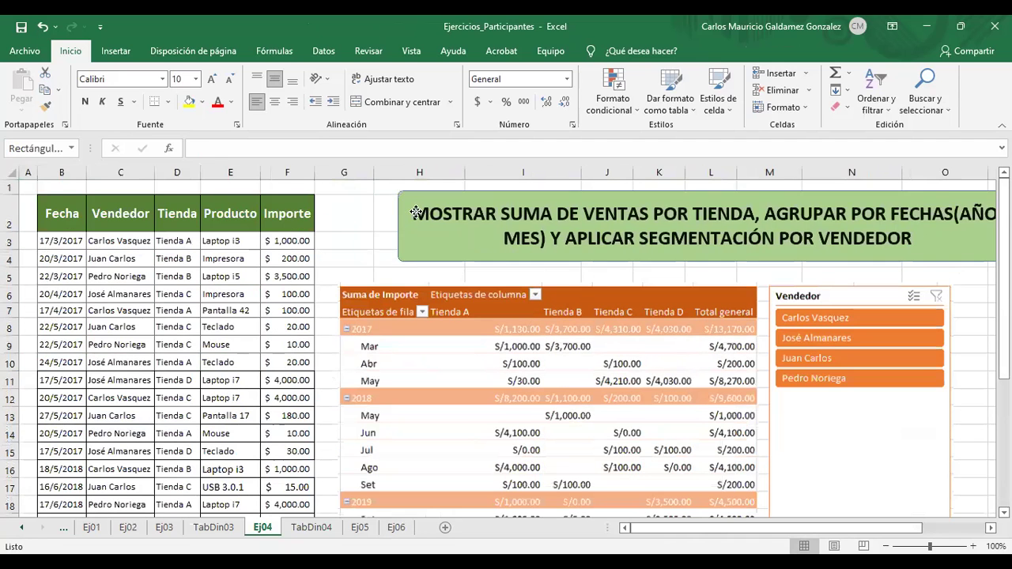
click(372, 224)
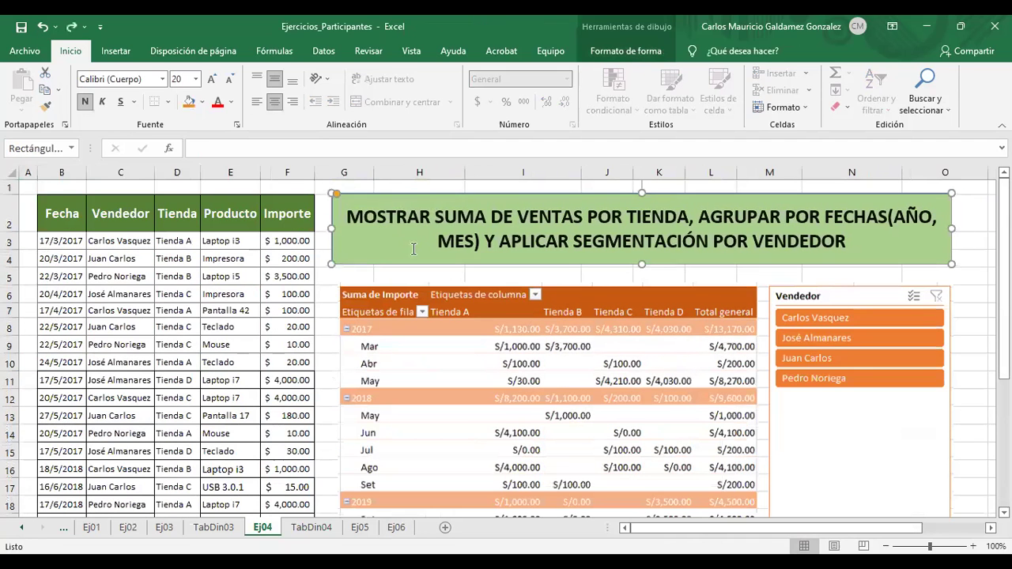
drag(348, 216, 662, 222)
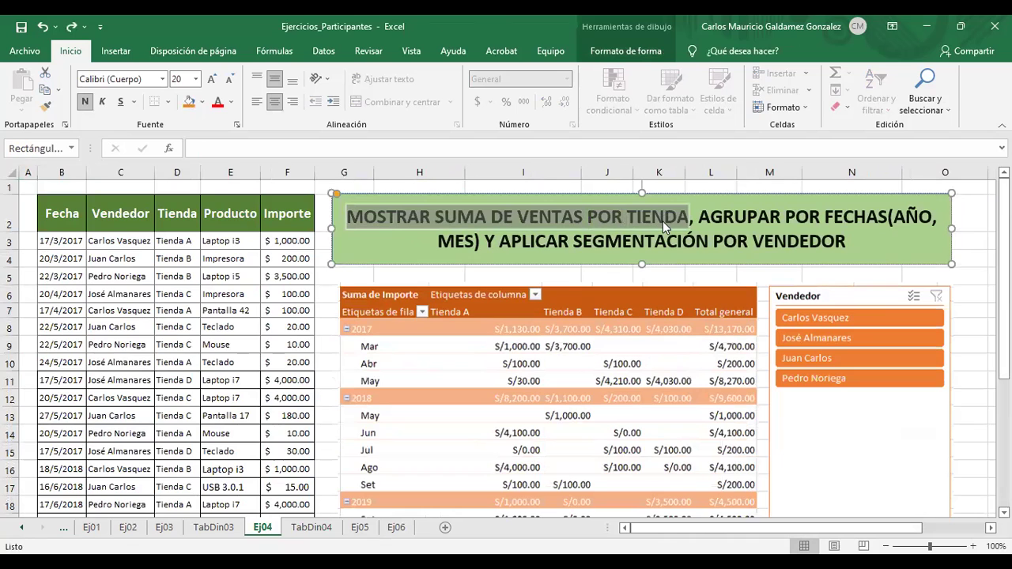
- Add Importe to the pivot values as a sum and check the table against the sample on Ej04
click(311, 526)
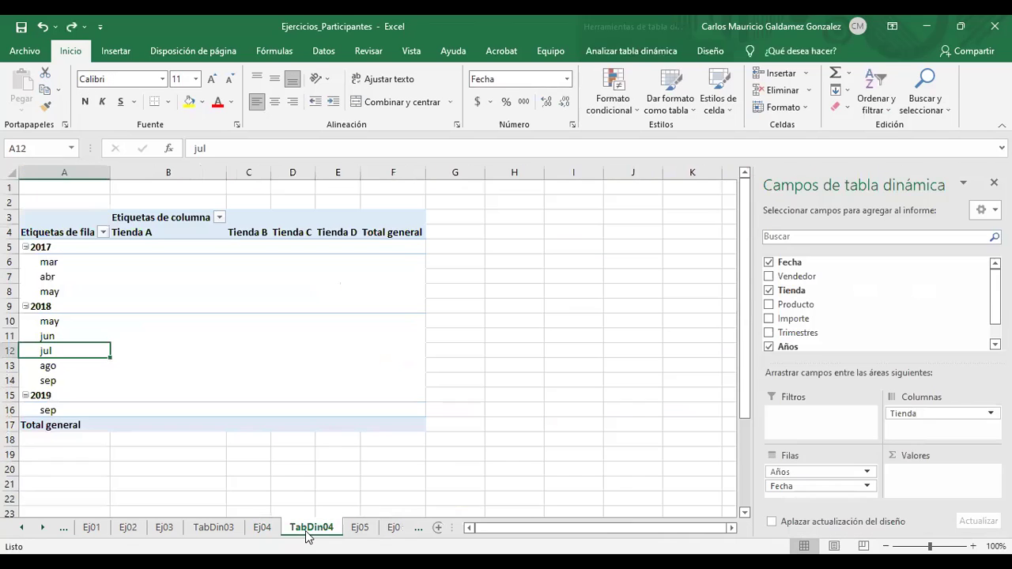
drag(794, 319, 919, 472)
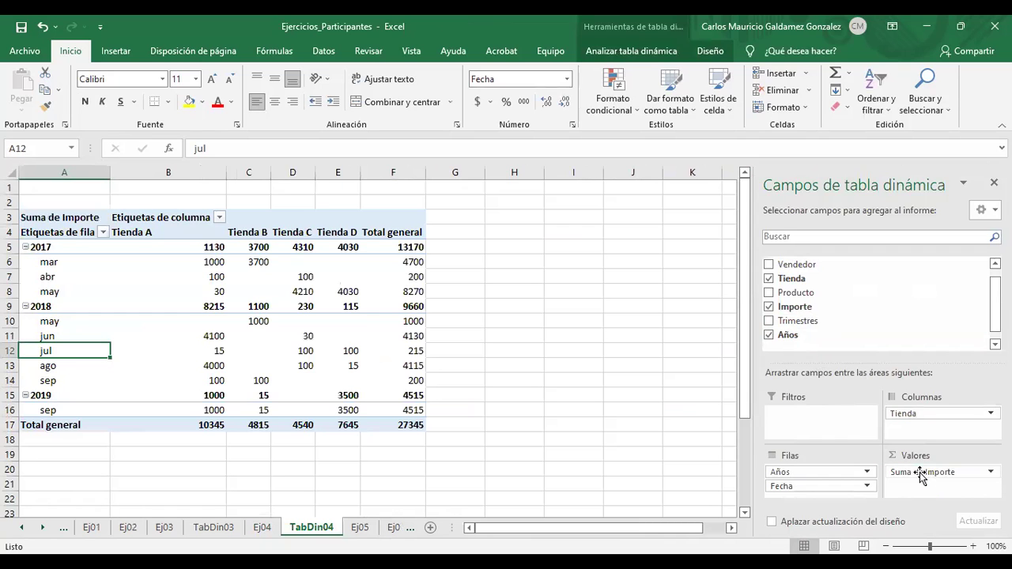
click(255, 529)
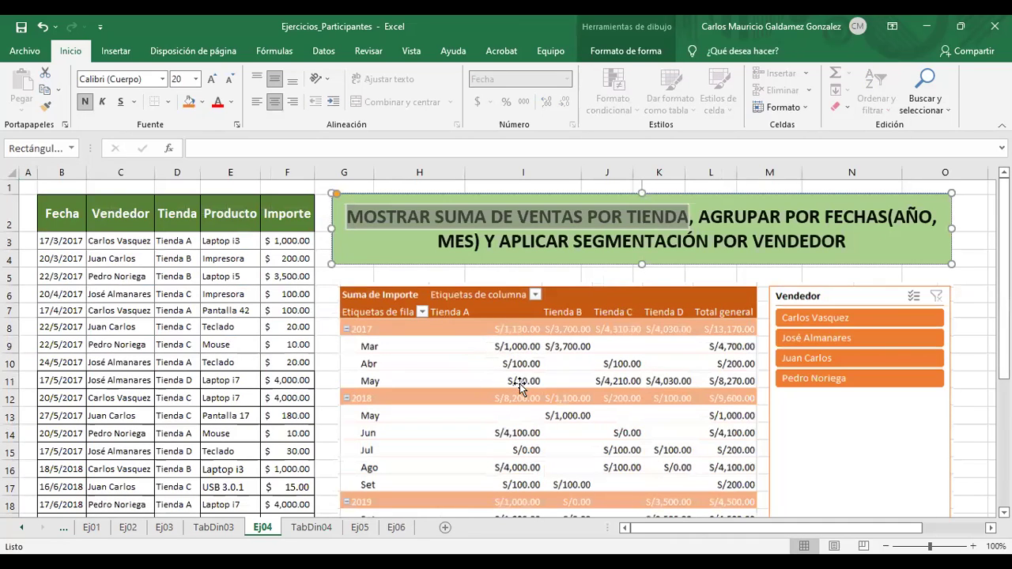
click(305, 528)
- Apply the accounting number format in dollars to the TabDin04 pivot values in B5:F17
click(199, 250)
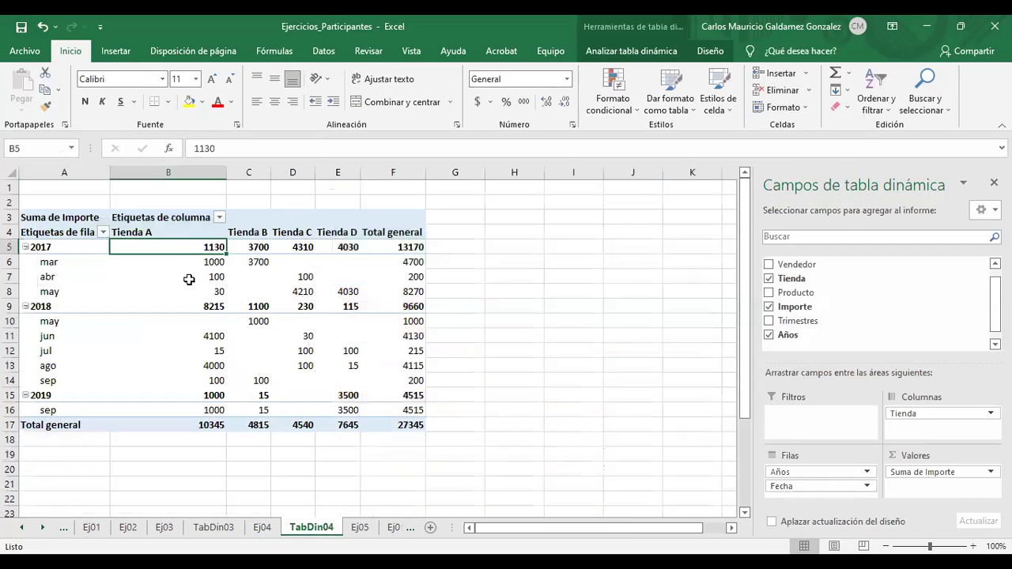
mouse_move(184, 249)
mouse_down()
mouse_move(368, 395)
mouse_move(388, 425)
mouse_up()
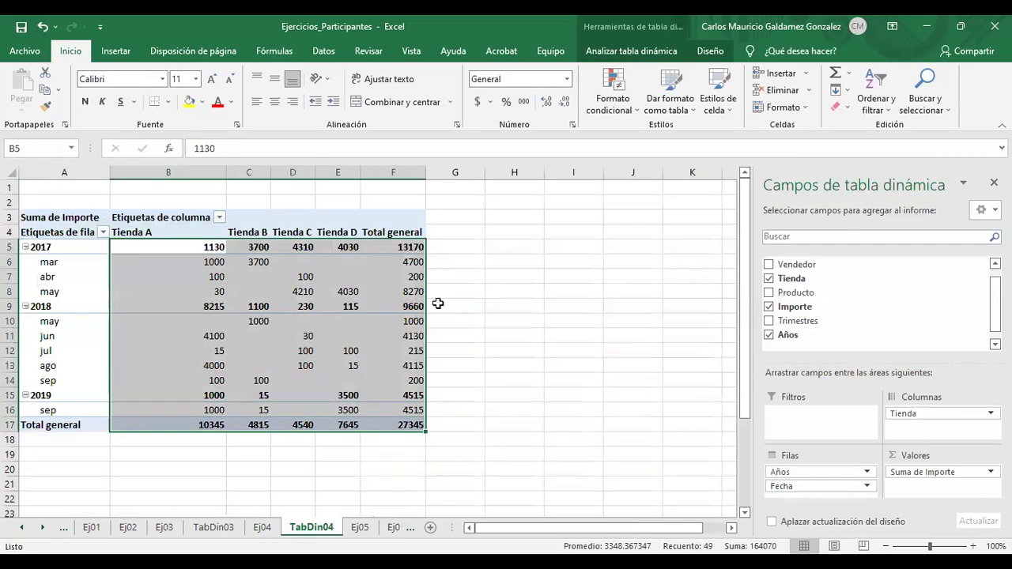
click(477, 102)
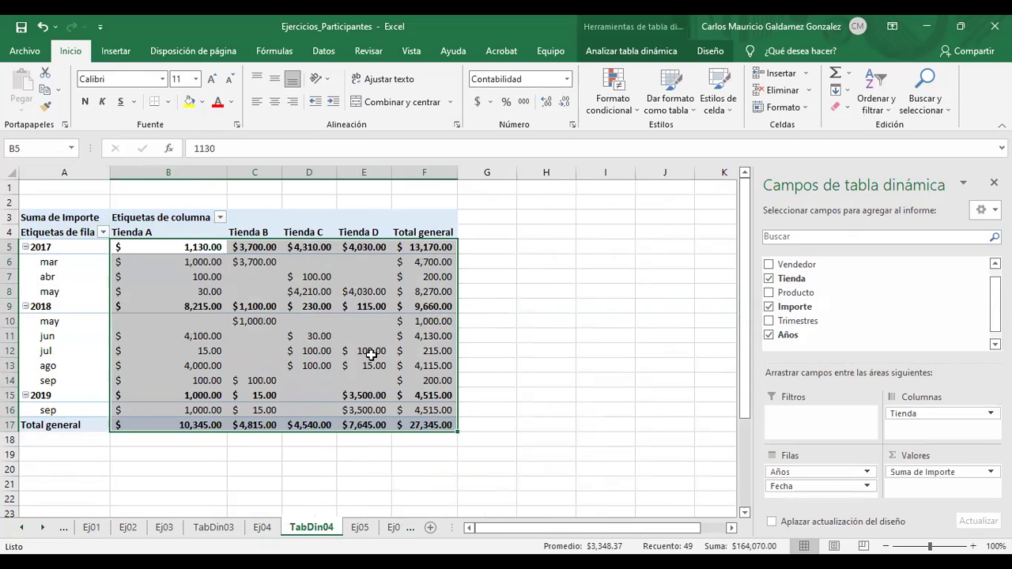
- Compare the formatted values on TabDin04 with the sample pivot table and Vendedor slicer on Ej04
click(263, 527)
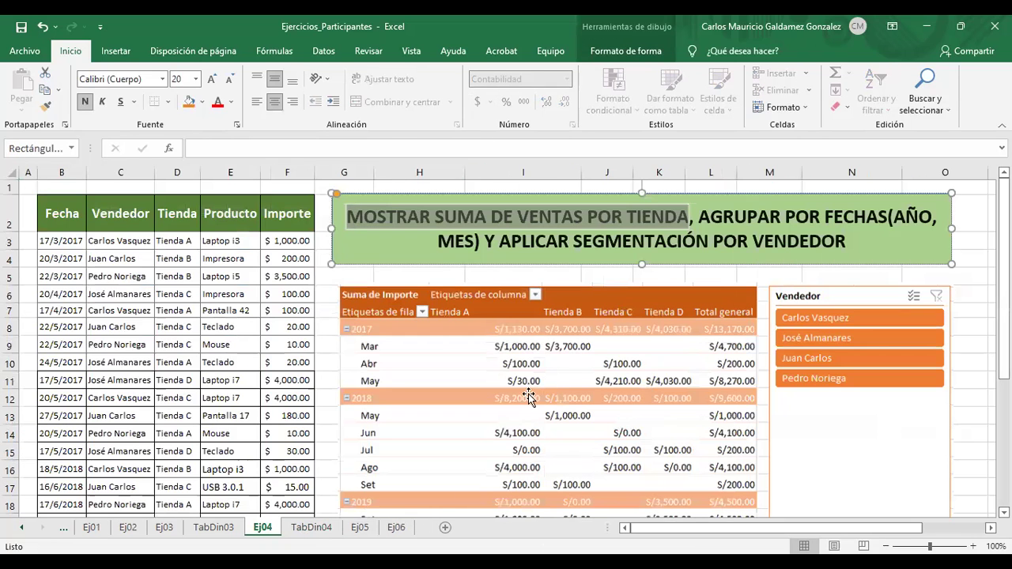
click(325, 530)
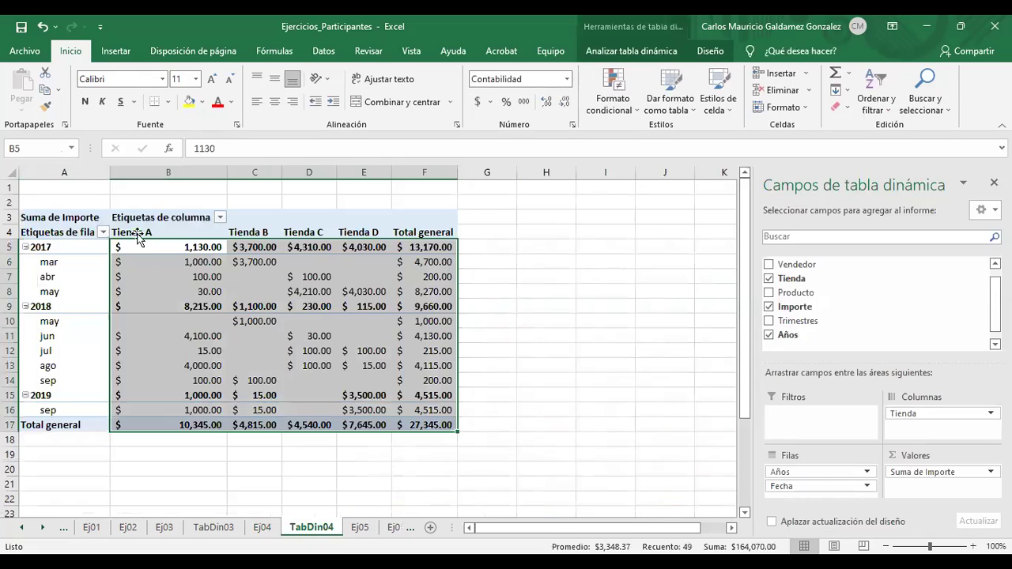
click(252, 530)
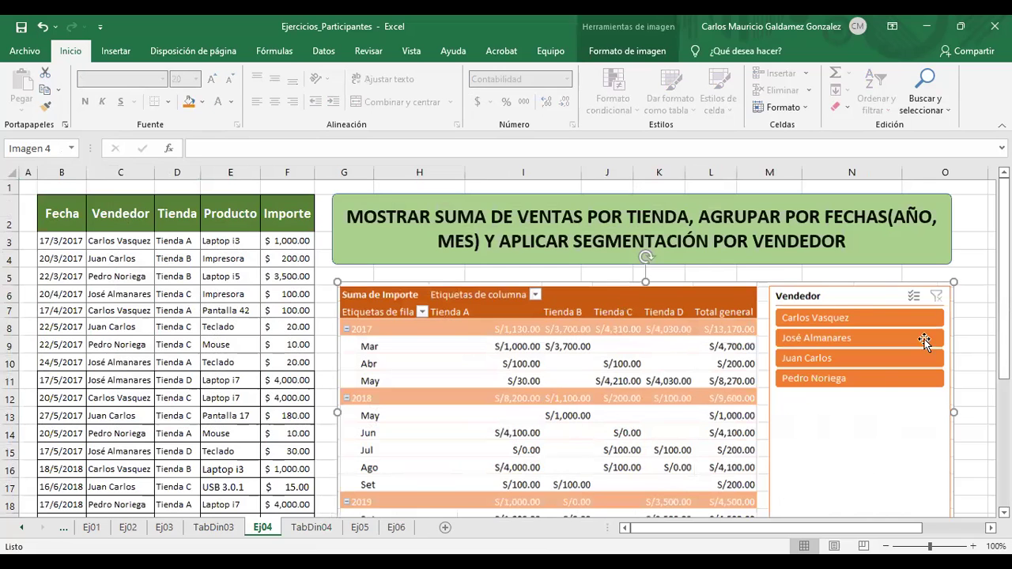
mouse_move(656, 403)
mouse_down()
mouse_move(669, 406)
mouse_move(654, 401)
mouse_up()
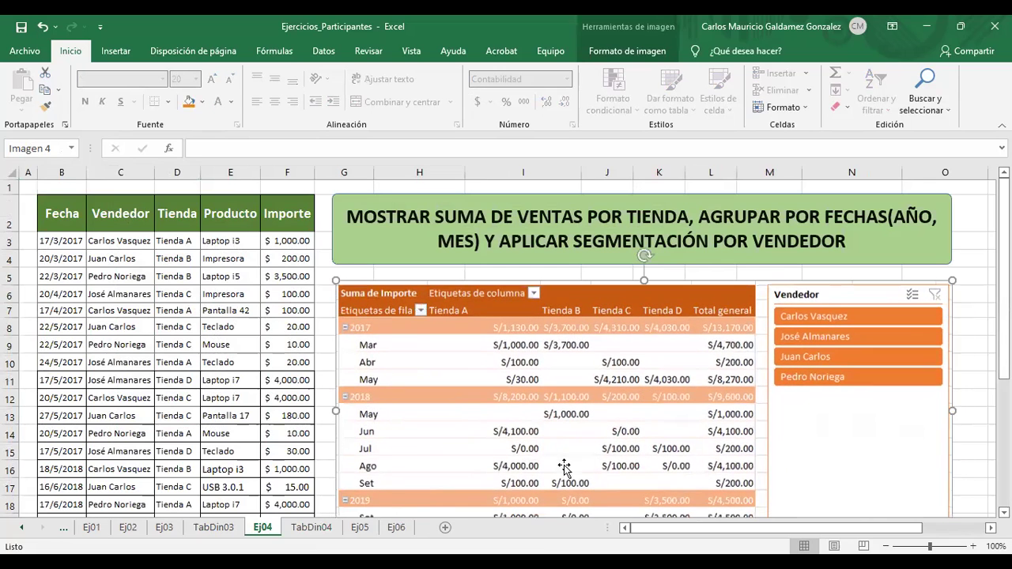
click(311, 528)
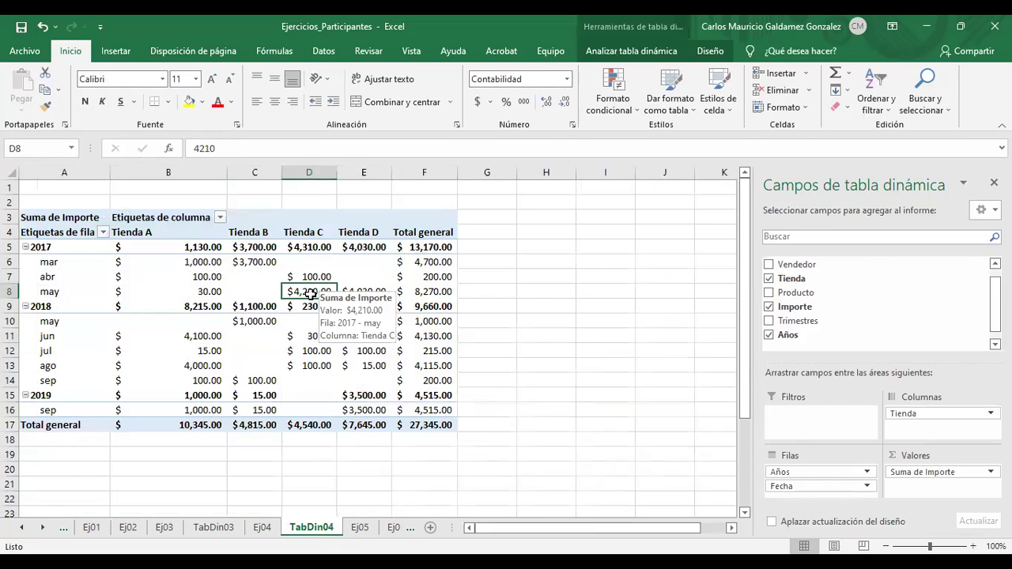
- Insert a data slicer for the Vendedor field of the TabDin04 pivot table
click(613, 52)
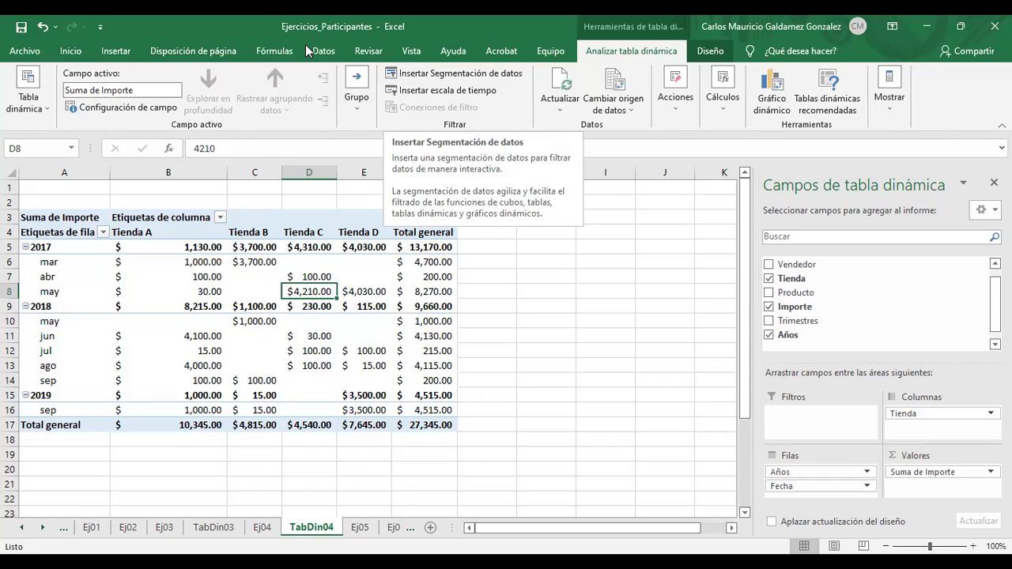
click(440, 80)
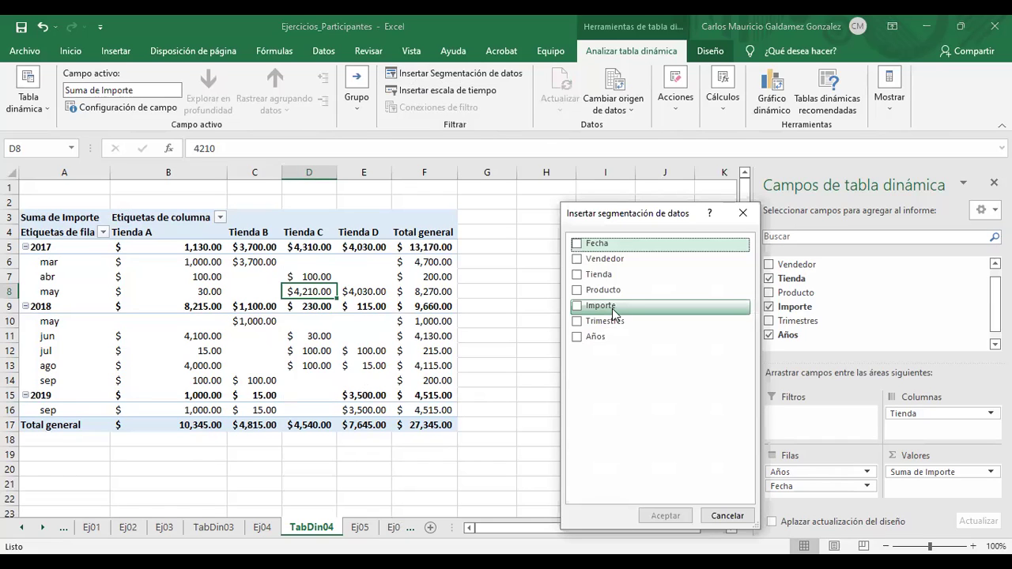
click(584, 265)
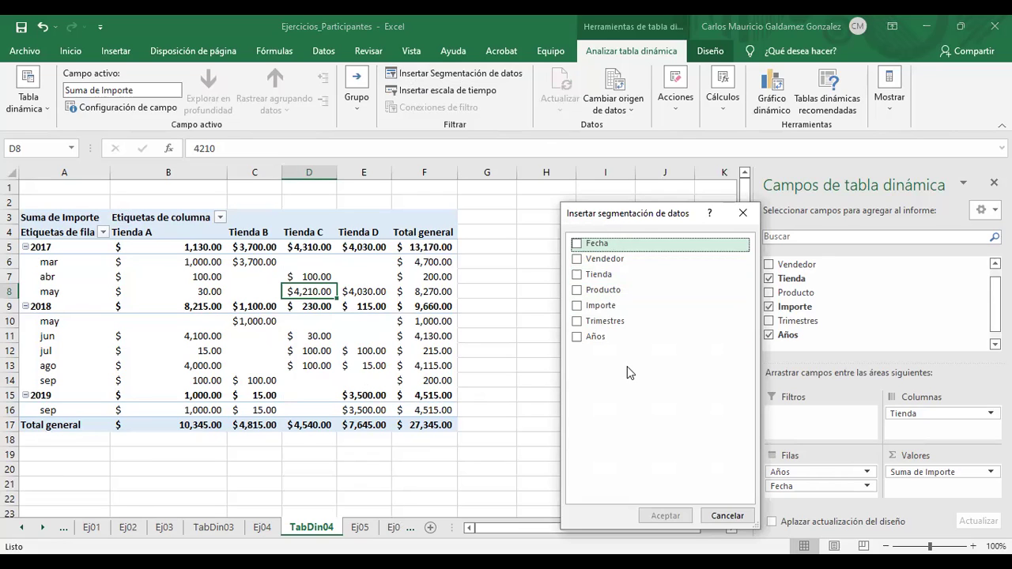
click(583, 345)
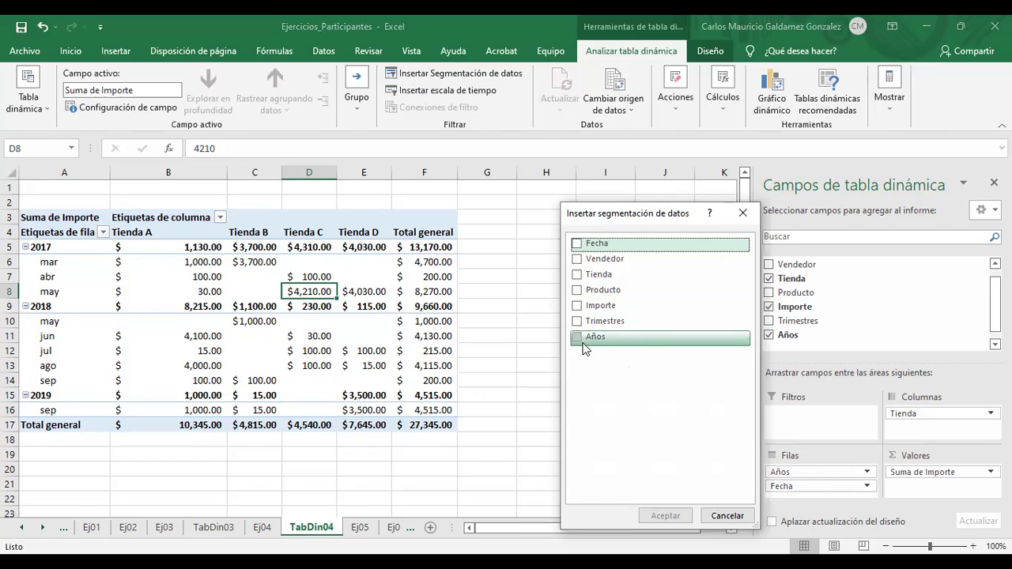
click(577, 261)
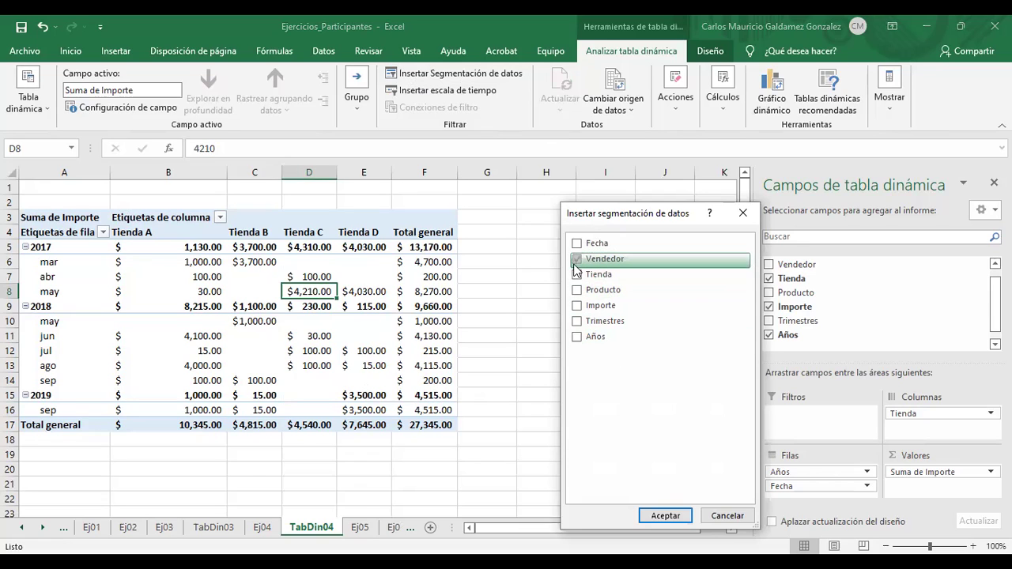
click(665, 515)
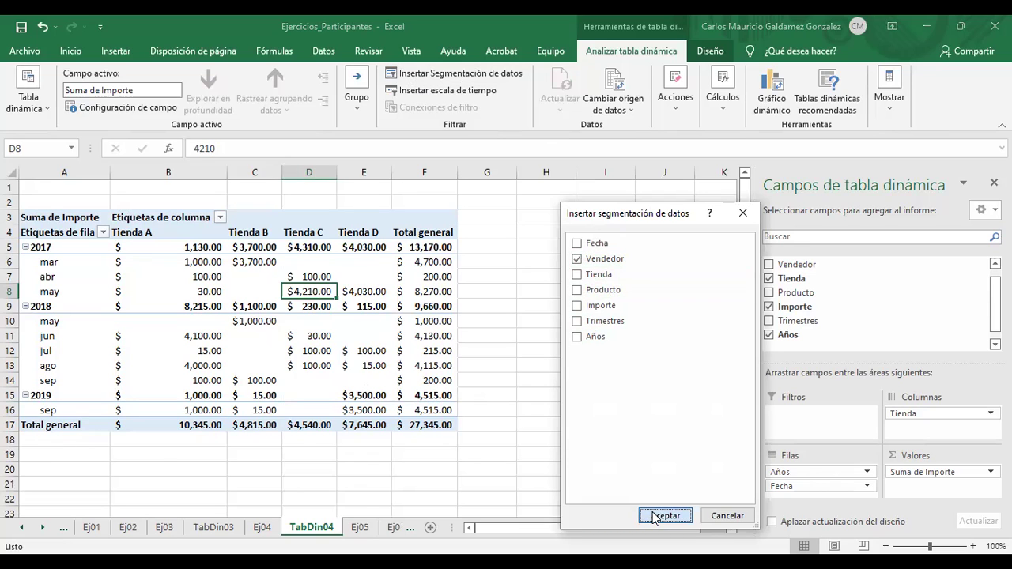
- Place the Vendedor slicer beside the pivot table and enlarge it to about 7.81 cm high and 5.85 cm wide
drag(383, 264, 587, 219)
drag(589, 408, 586, 326)
drag(584, 229, 556, 233)
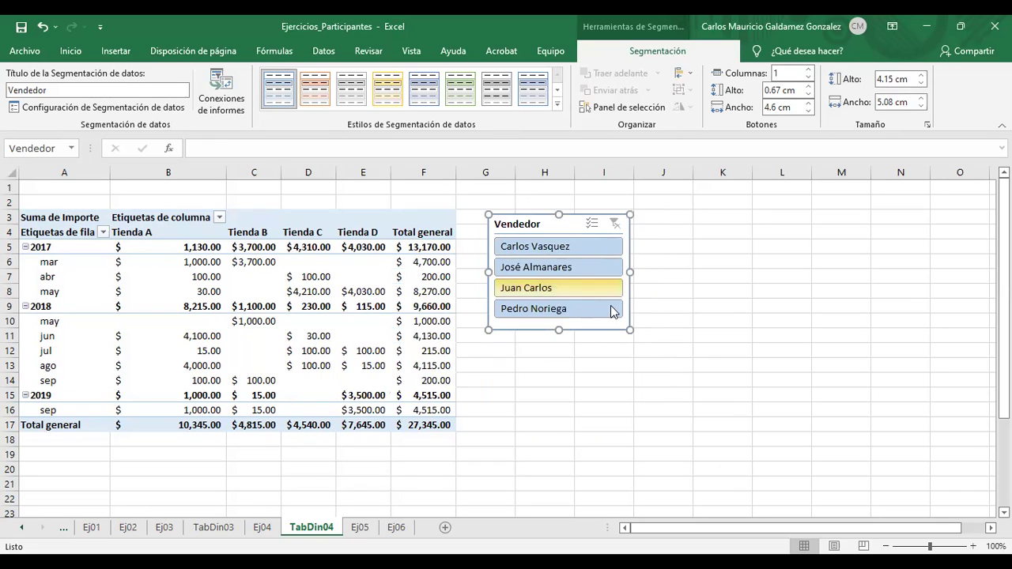
drag(628, 332, 651, 431)
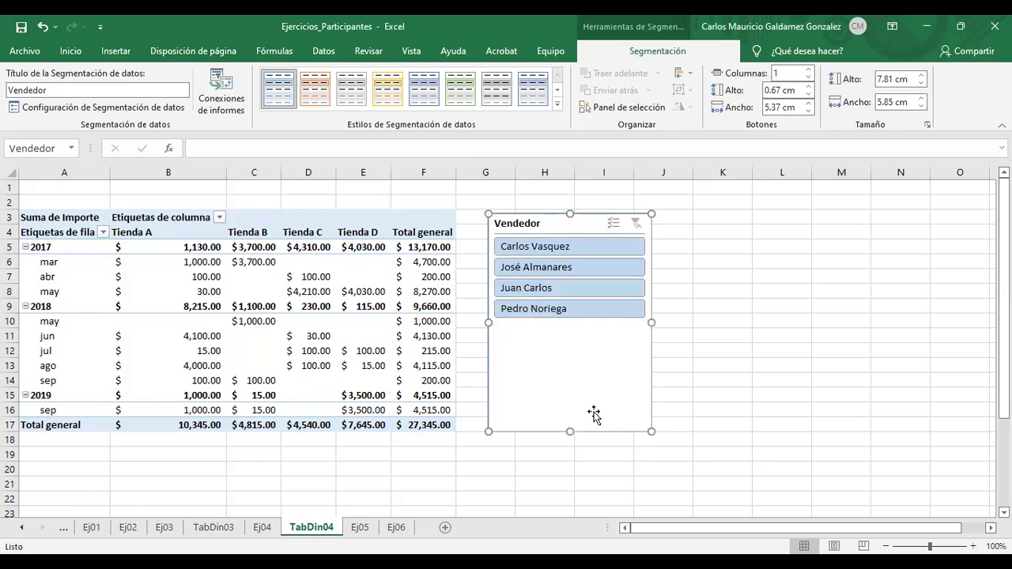
- Check the sample's colours on Ej04 and apply a light orange style to the Vendedor slicer on TabDin04
click(263, 528)
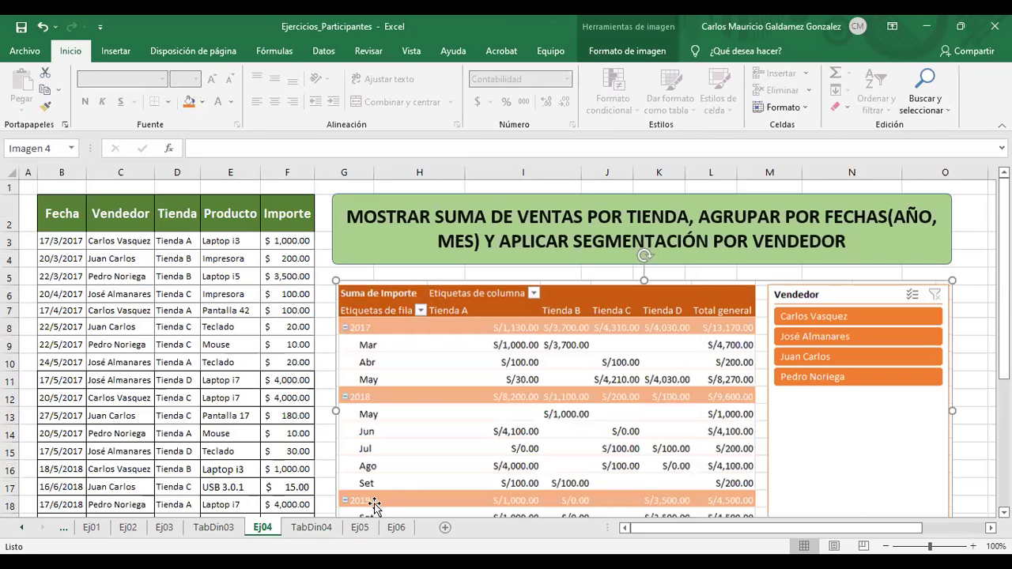
click(311, 527)
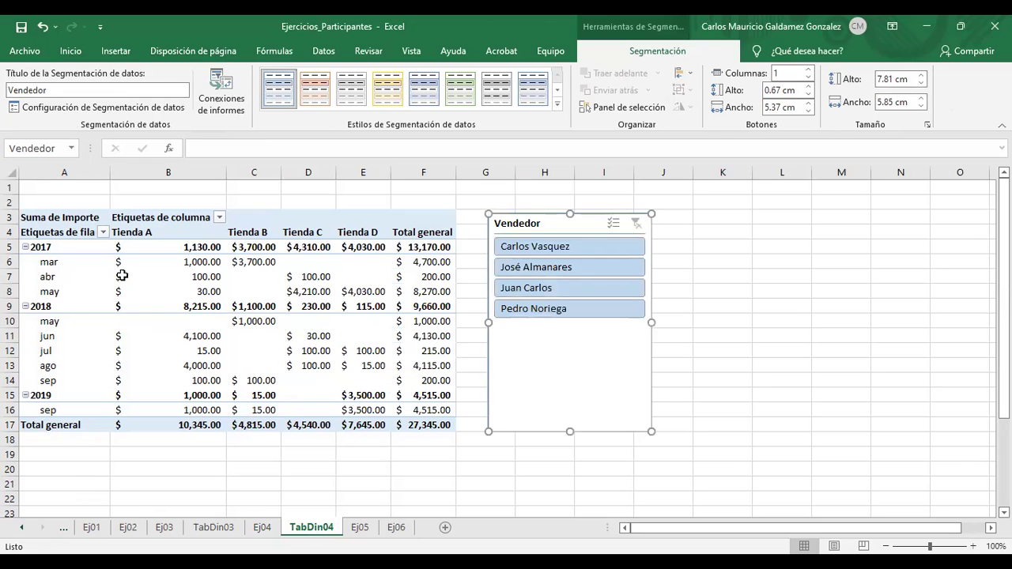
click(315, 88)
- Apply a light orange pivot table style to the TabDin04 pivot
click(291, 251)
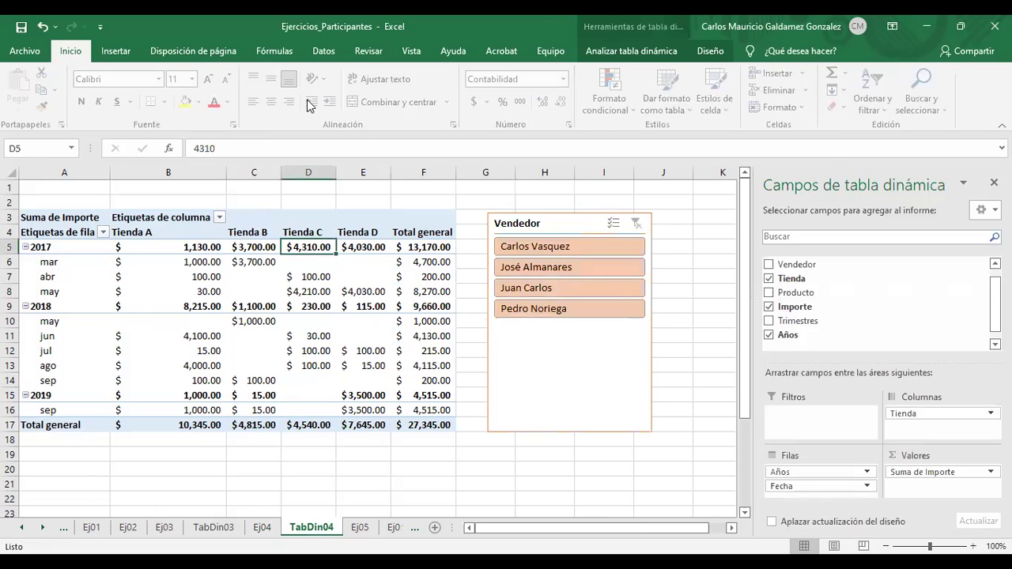
click(631, 51)
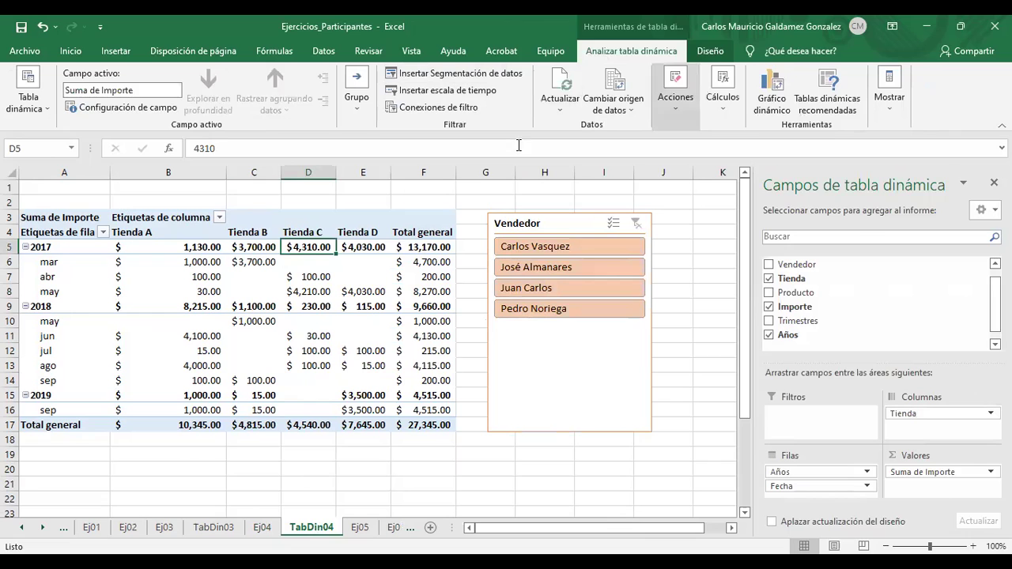
click(704, 52)
click(620, 89)
- Compare with the Ej04 sample and give the TabDin04 pivot the orange style with dark header and shaded year rows
click(261, 527)
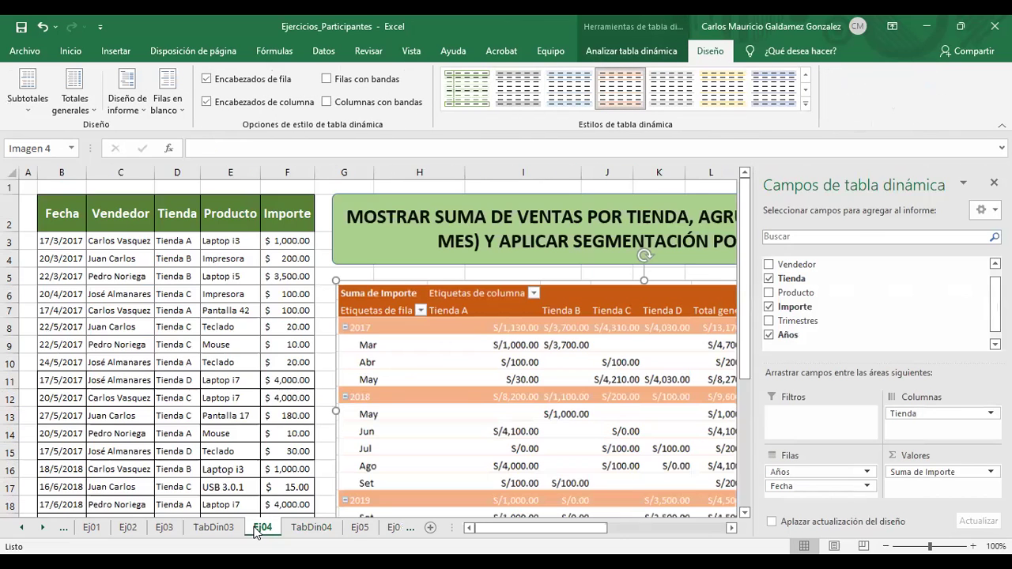
click(308, 528)
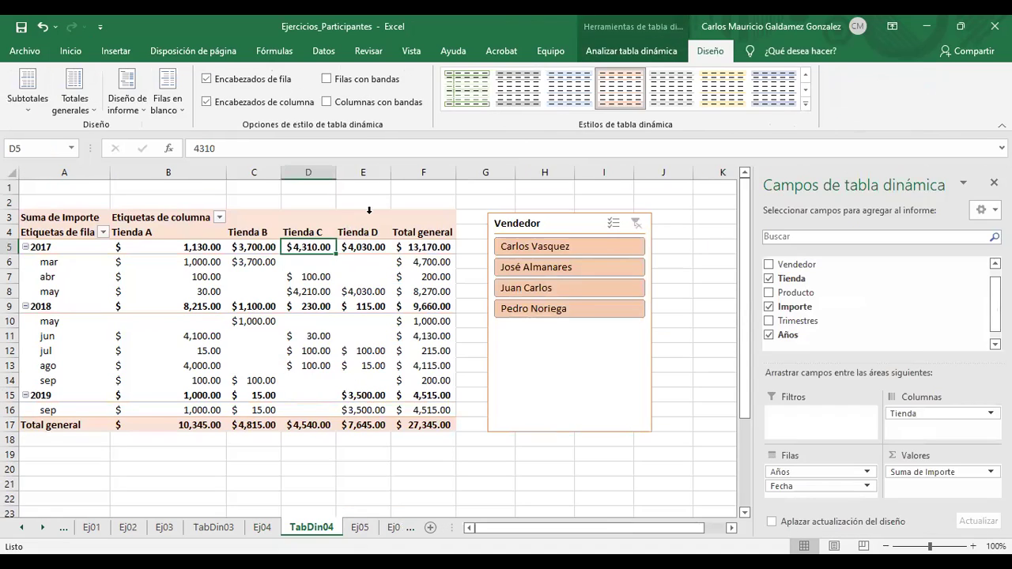
click(808, 113)
click(565, 325)
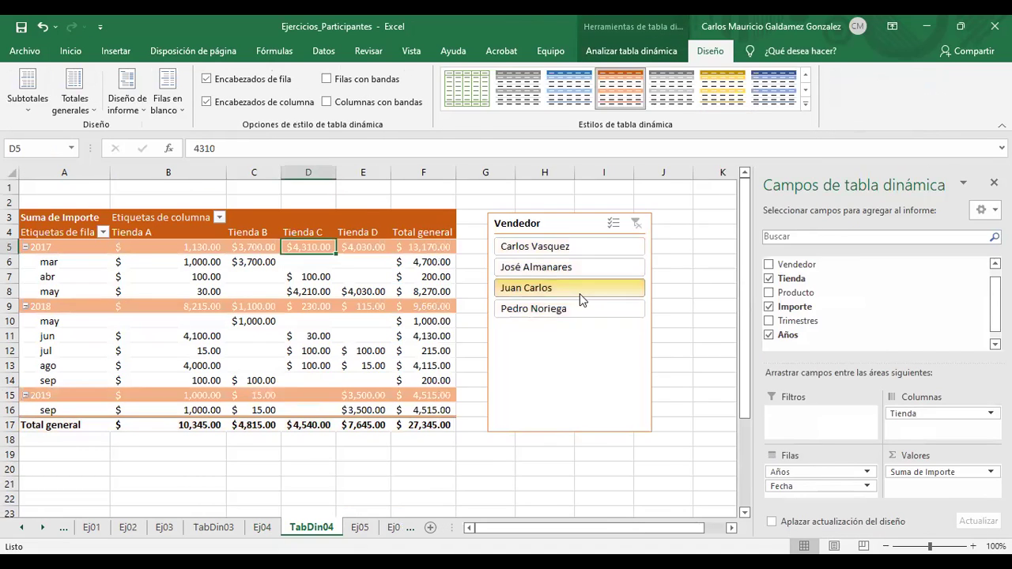
- Test the Vendedor slicer by filtering the pivot to the third seller, and clear the filter
click(580, 292)
click(611, 224)
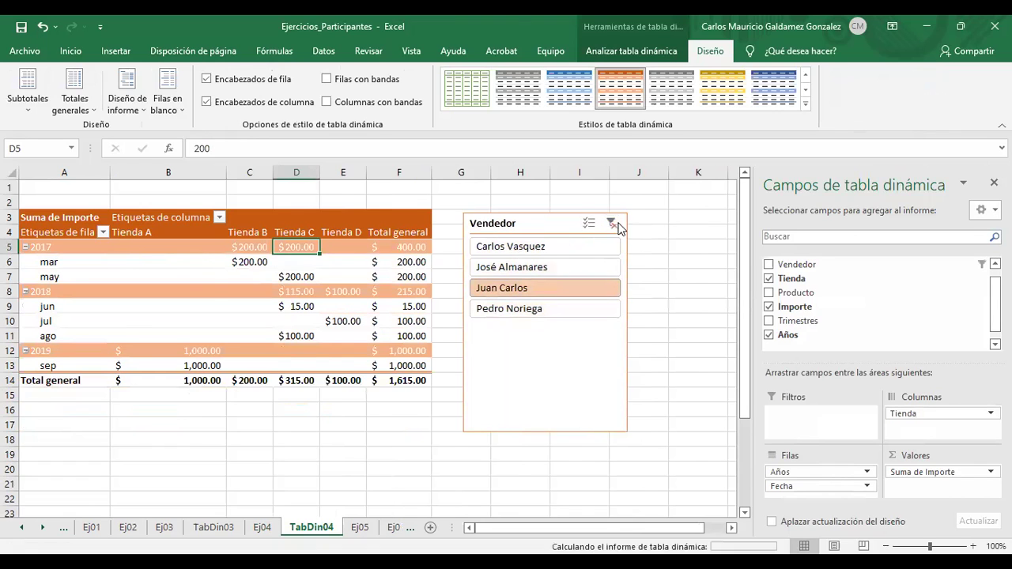
- Give the Vendedor slicer the dark orange style from the Oscuro group and check it against the Ej04 sample
click(548, 365)
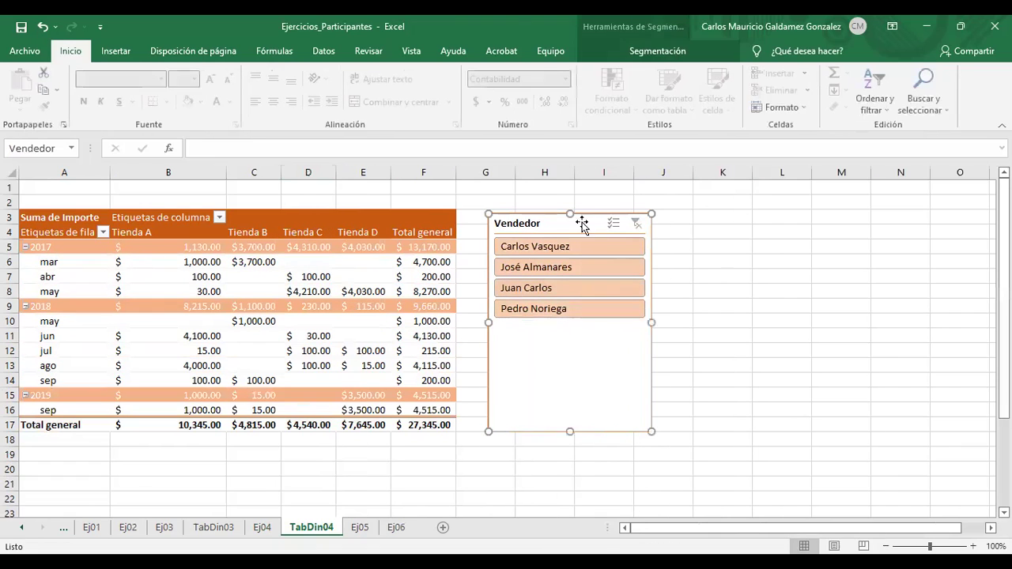
click(652, 57)
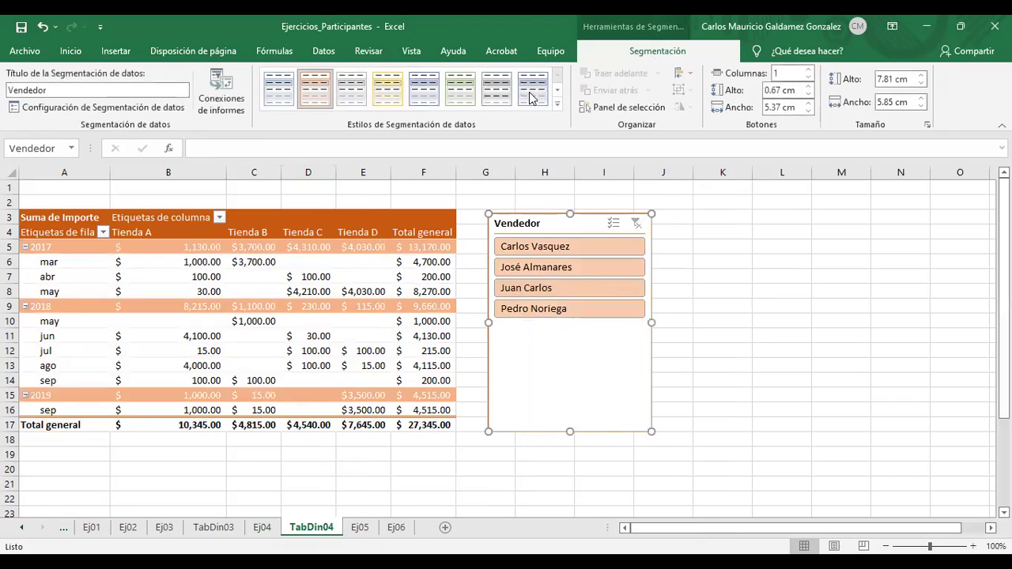
click(558, 104)
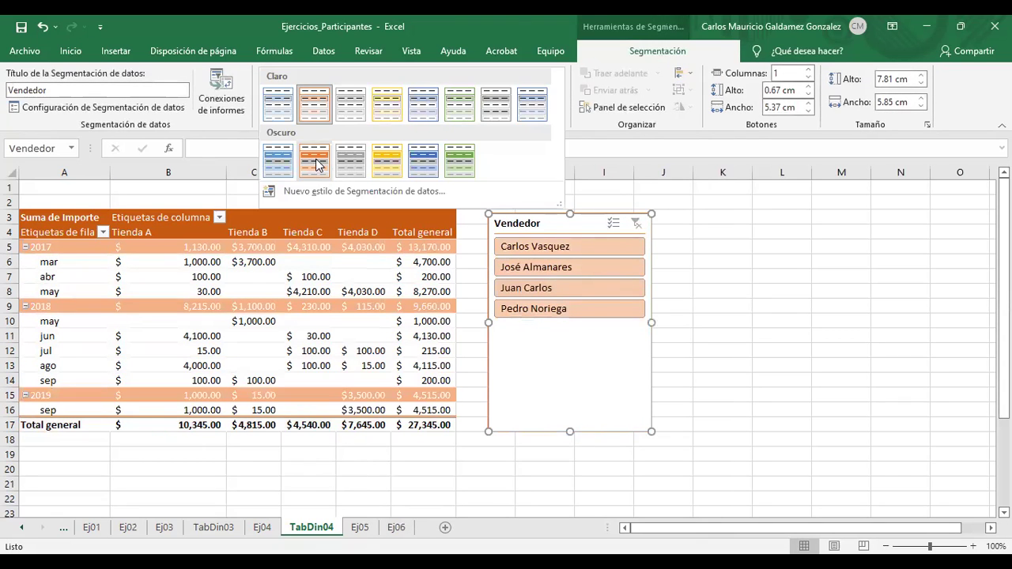
click(316, 162)
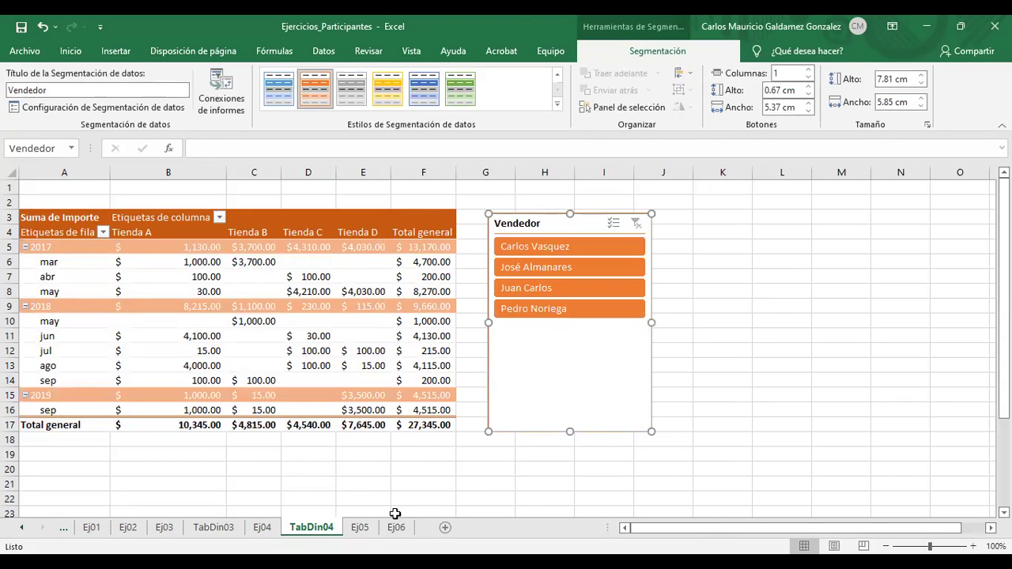
click(263, 535)
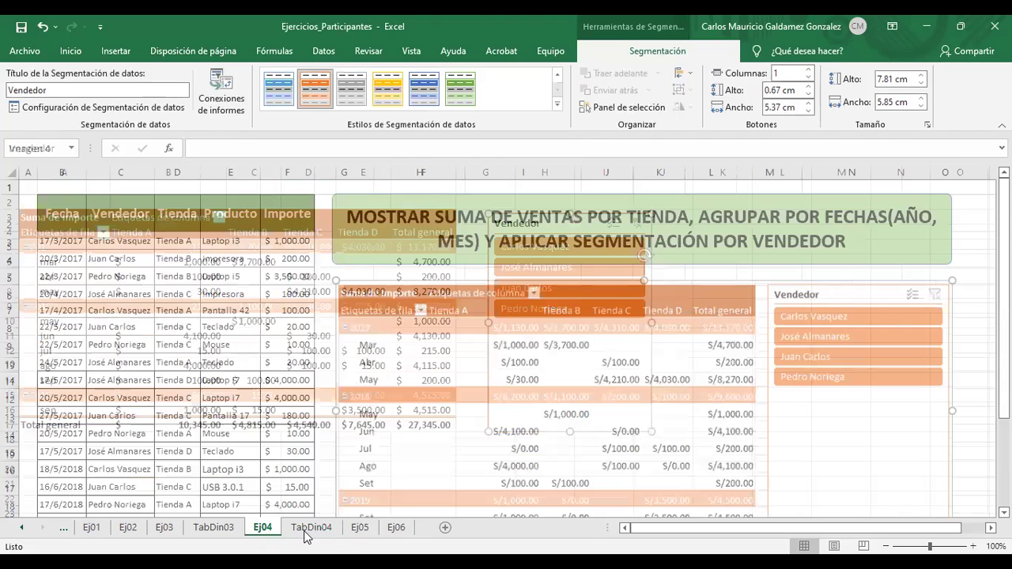
key(ctrl+Page_Down)
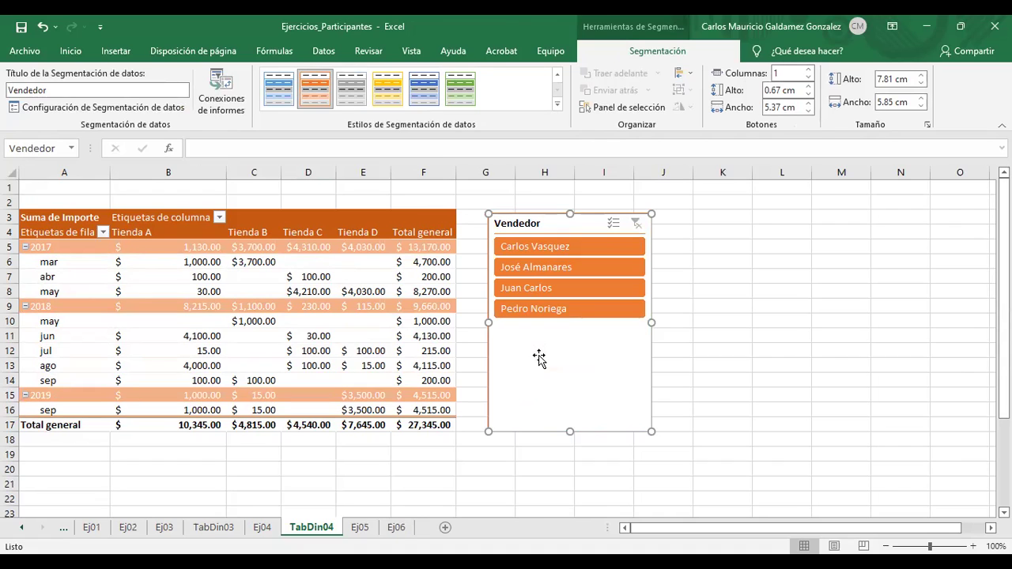
- Nudge the Vendedor slicer closer to the pivot and shrink it to about 4.05 cm high and 4.31 cm wide
drag(547, 225, 544, 221)
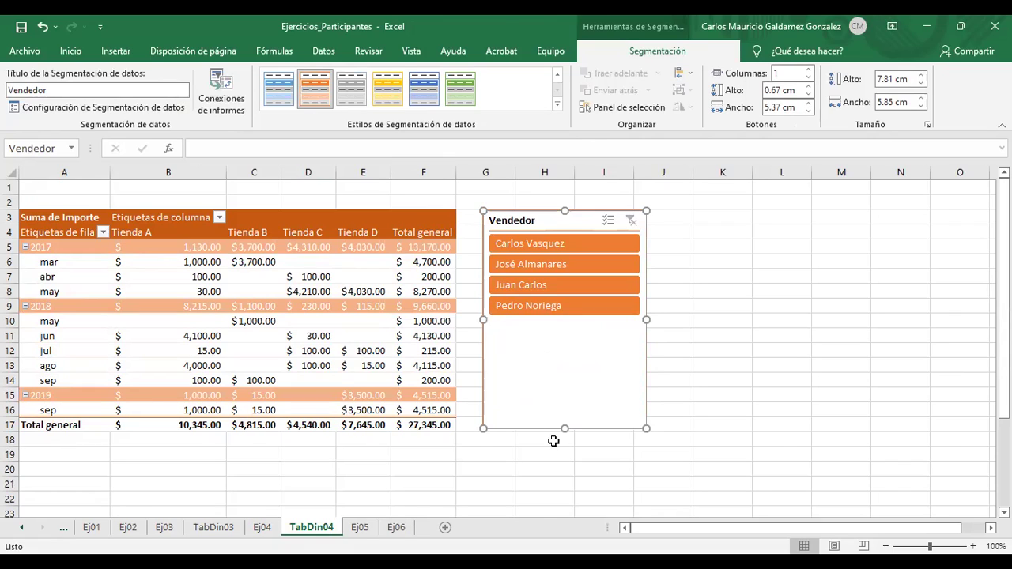
drag(646, 319, 603, 324)
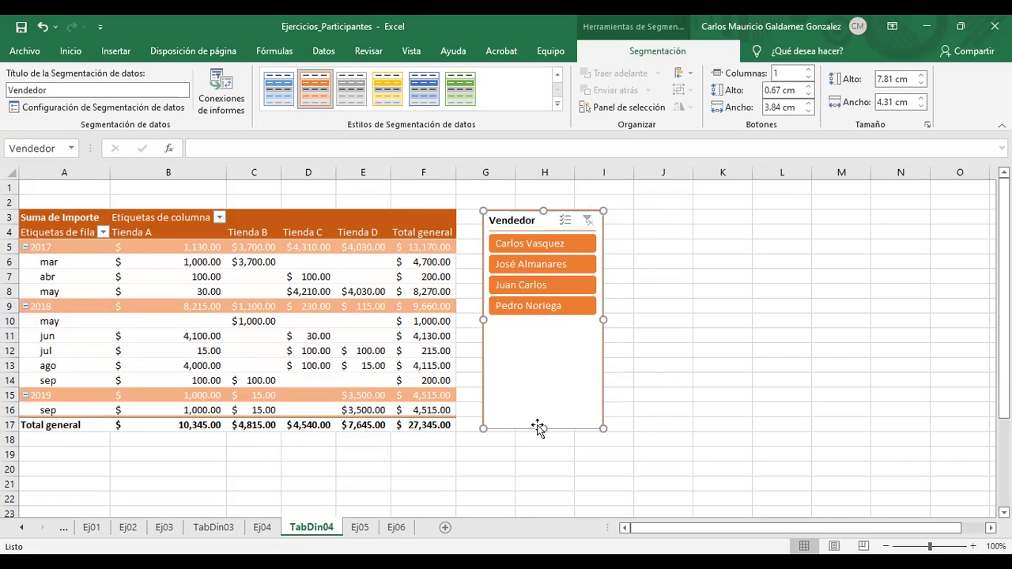
drag(543, 428, 535, 324)
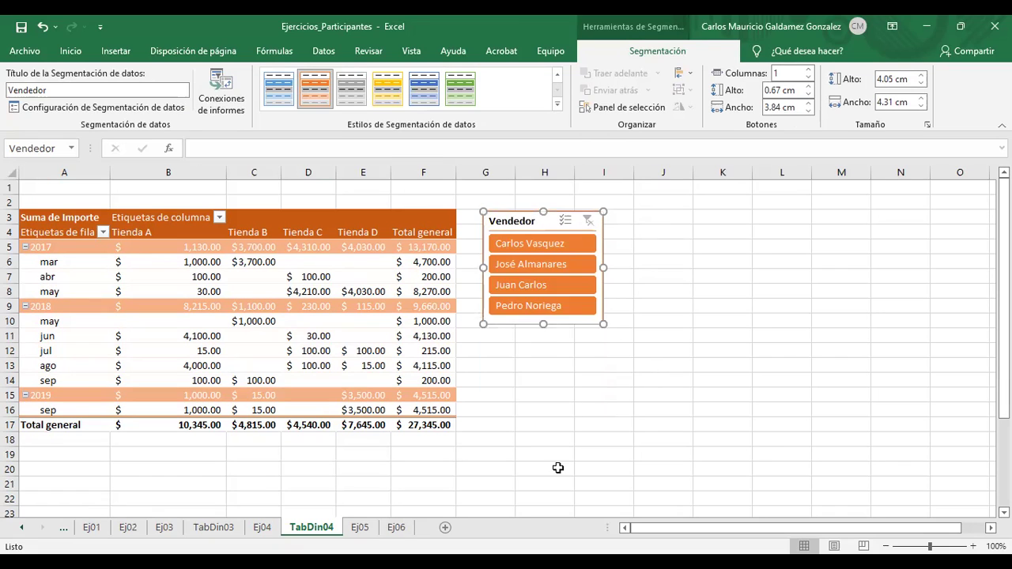
- Autofit the Tienda B, Tienda C and Tienda D columns of the pivot table to their amounts
click(511, 408)
ctrl+scroll(543, 422, up, 1)
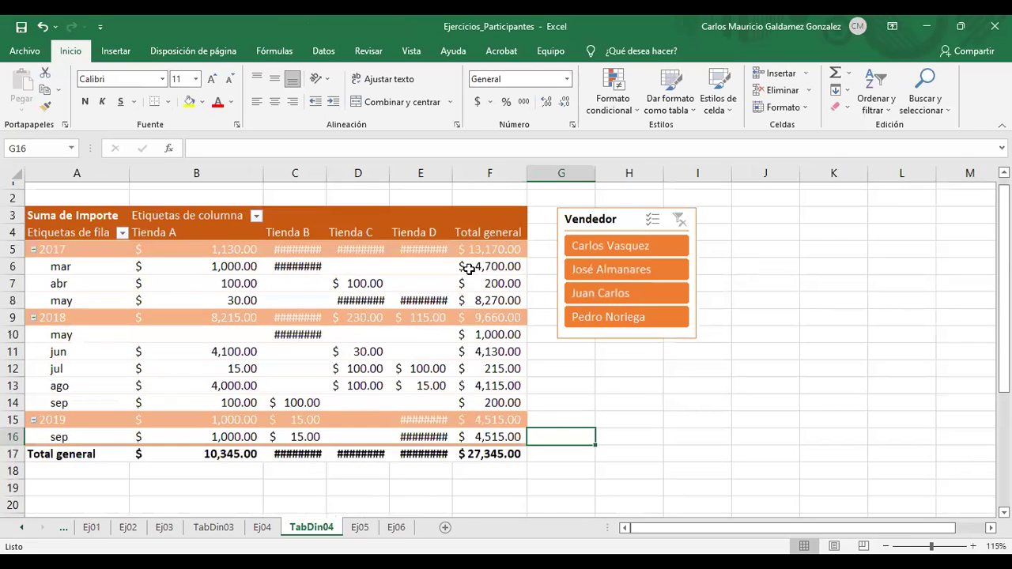
double_click(452, 174)
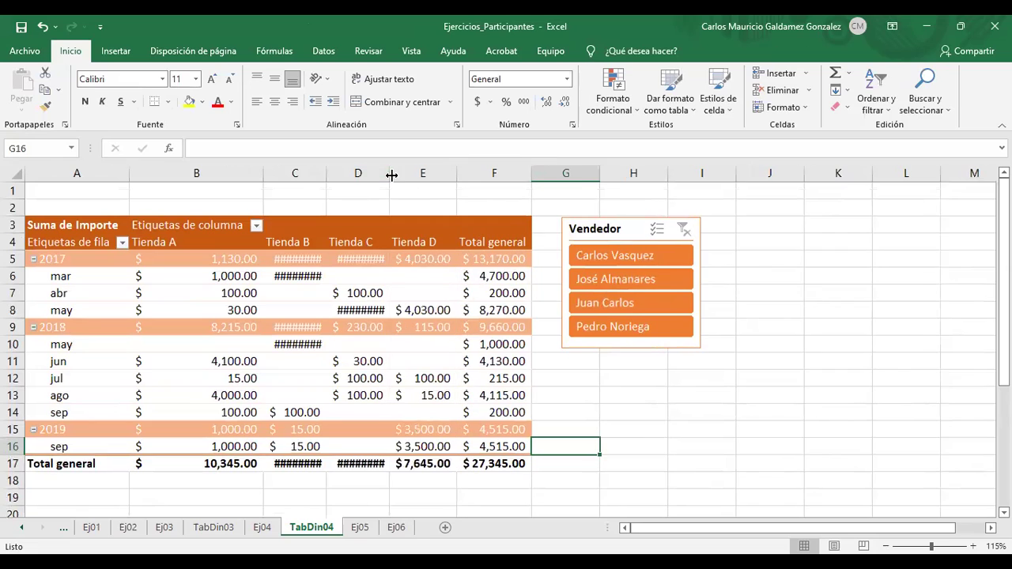
double_click(324, 172)
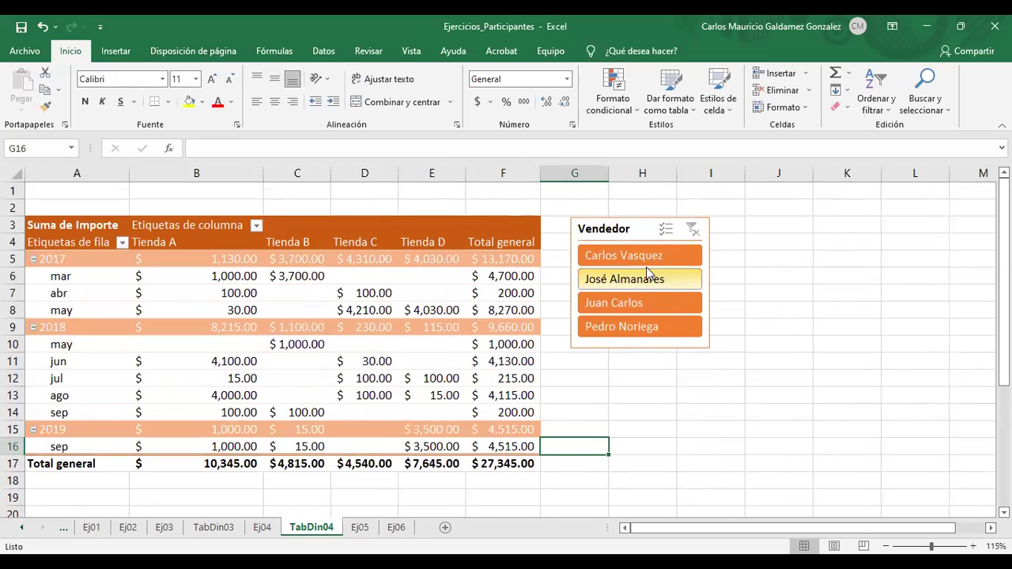
- Filter the pivot to the first seller in the Vendedor slicer, clear the filter, and examine the September rows
click(665, 230)
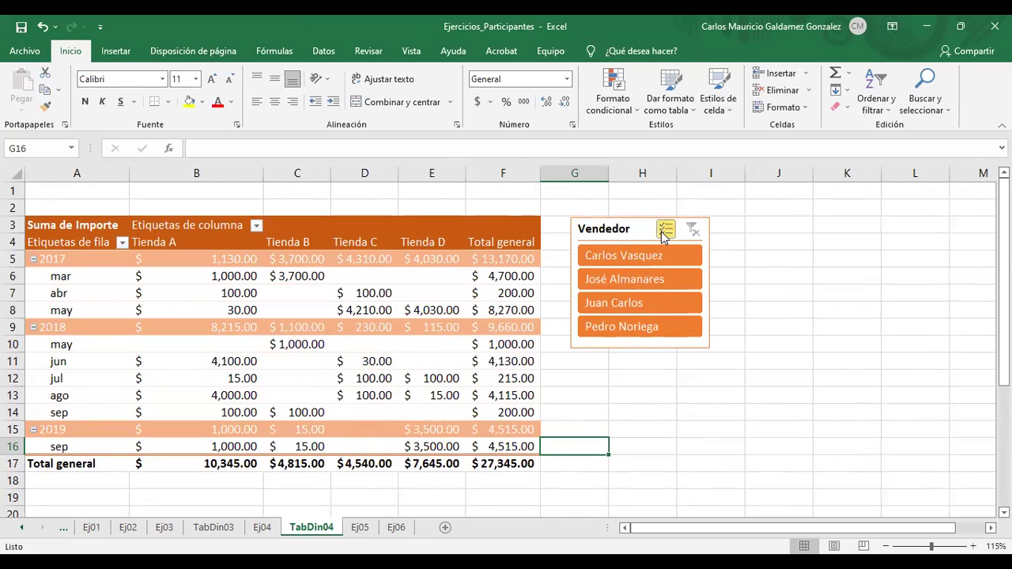
click(693, 231)
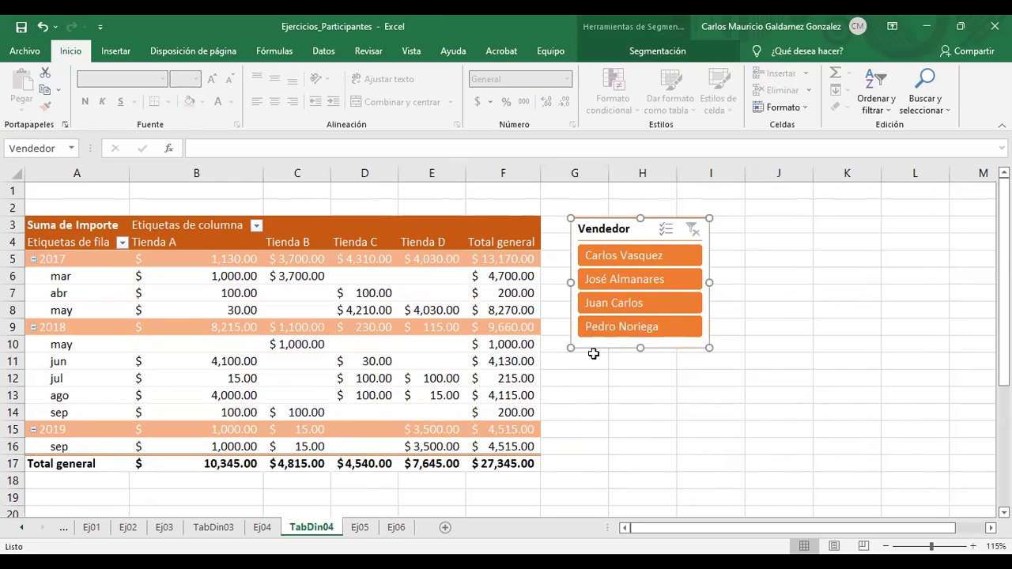
click(617, 261)
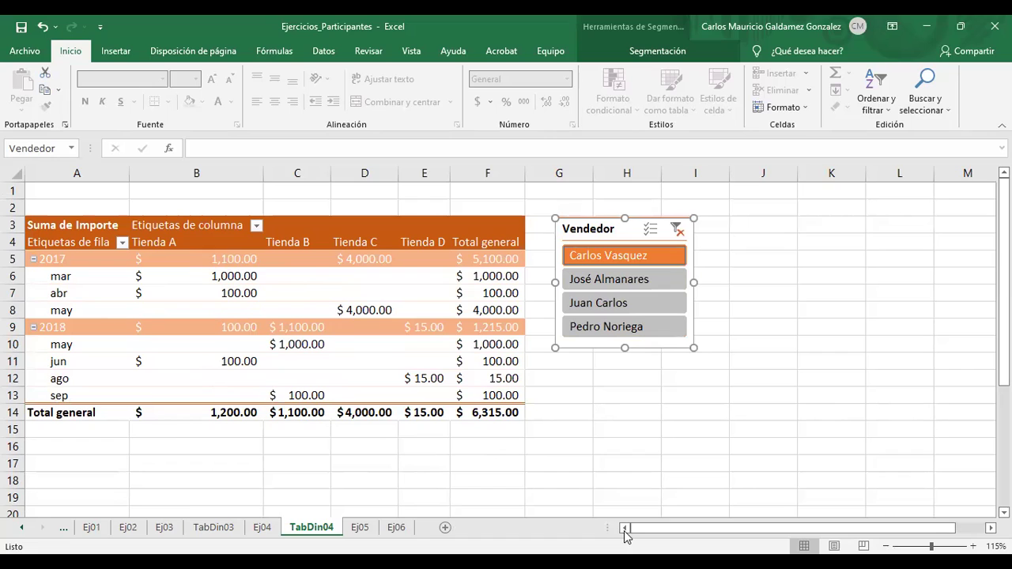
click(42, 393)
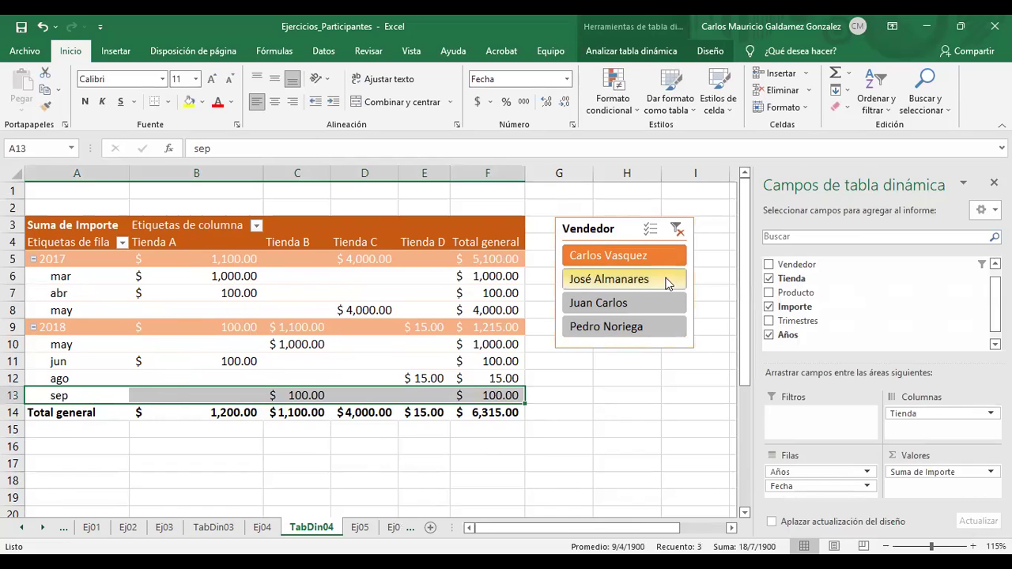
click(677, 239)
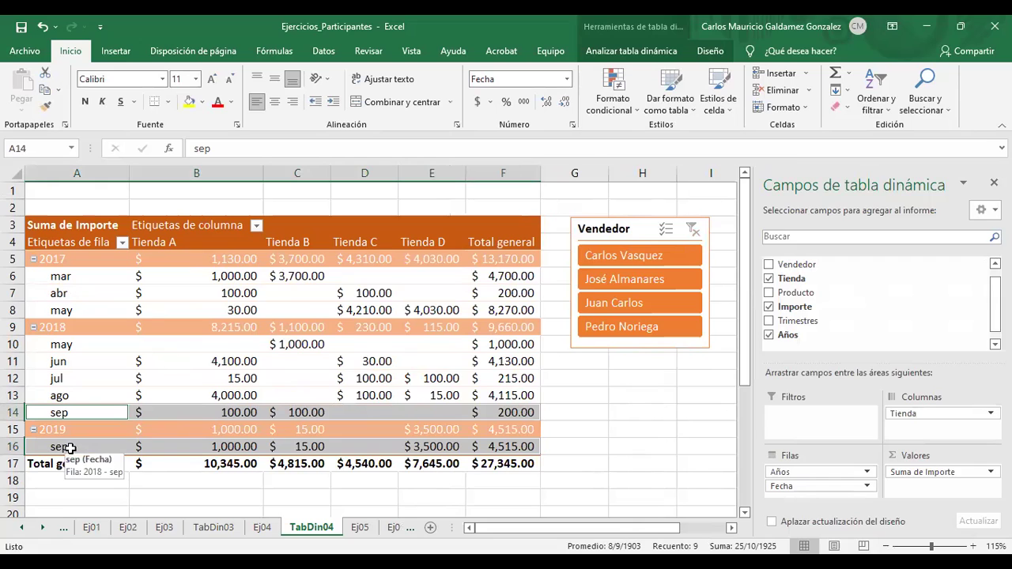
key(Down)
key(Down)
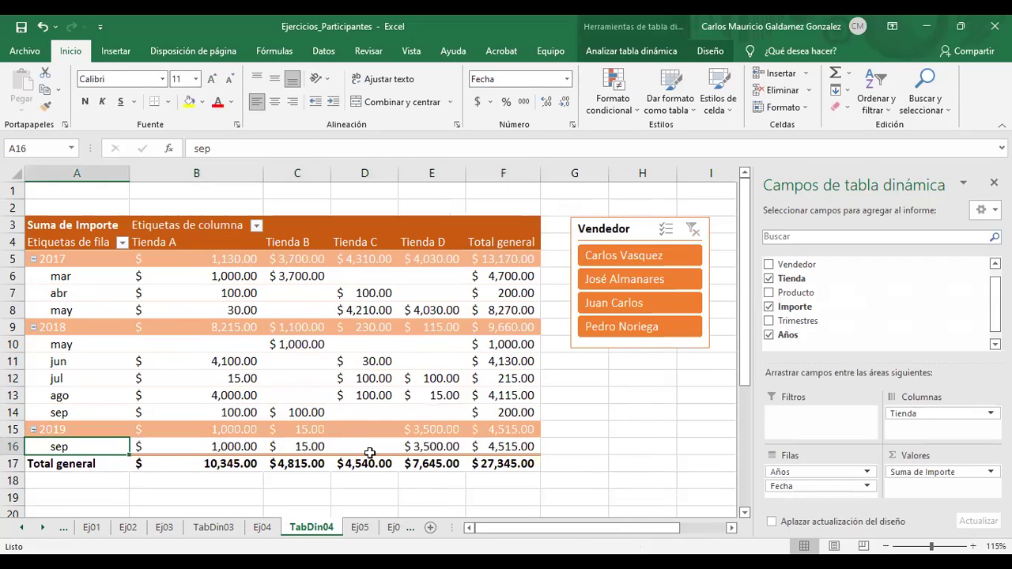
- Filter the pivot by each of the four sellers in turn to read their grand totals, and clear the filter
click(624, 258)
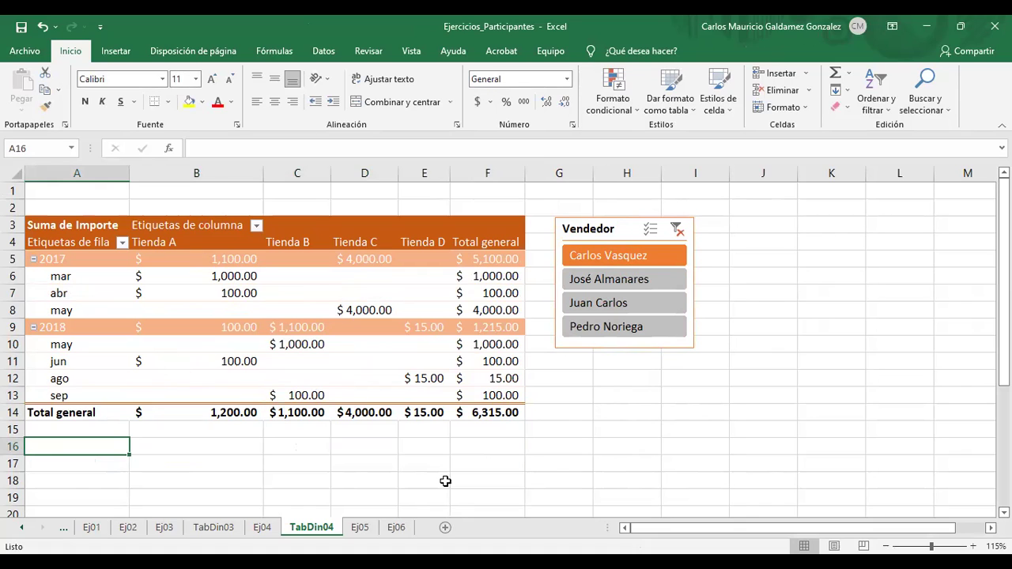
click(636, 279)
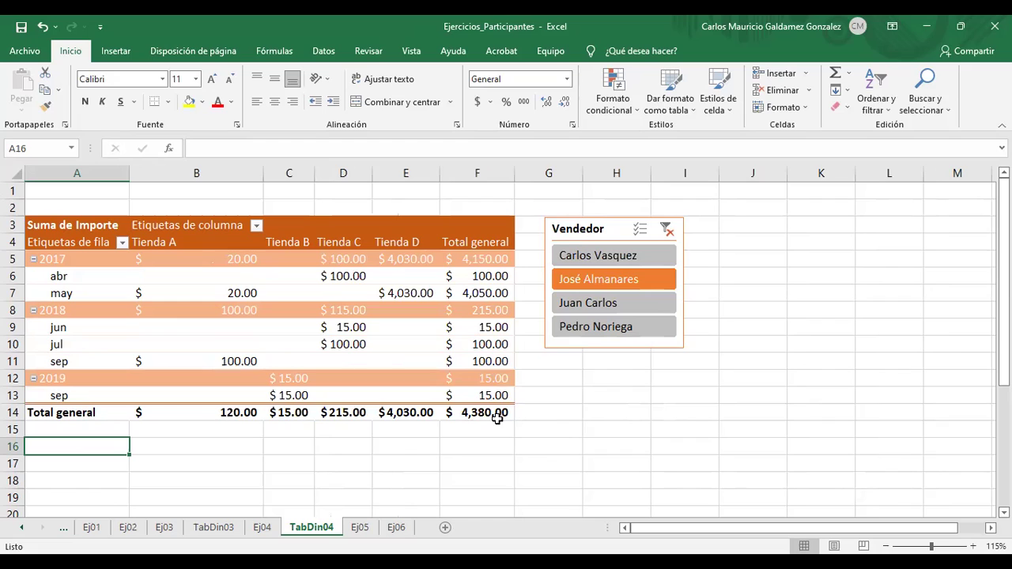
click(614, 307)
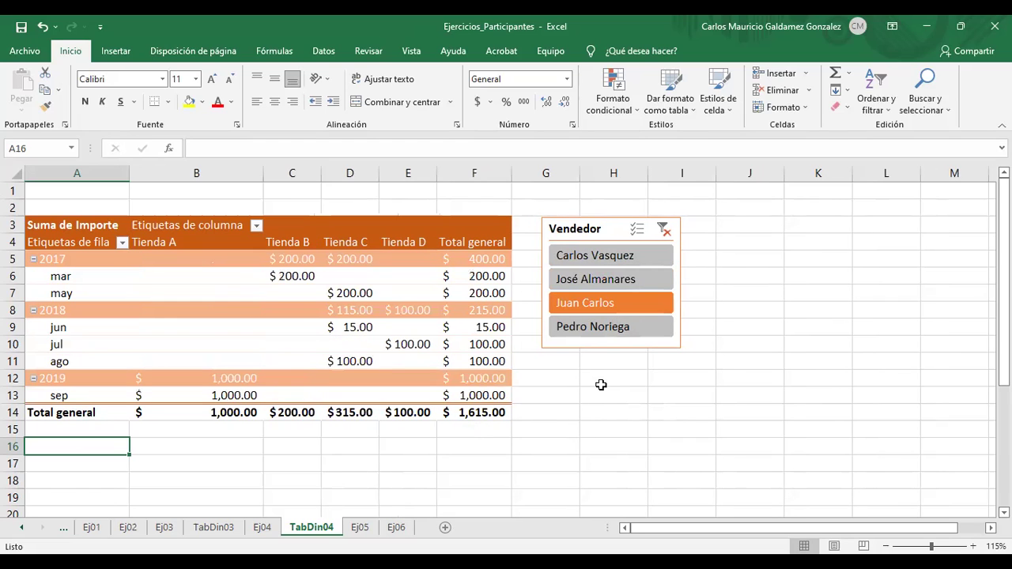
click(593, 334)
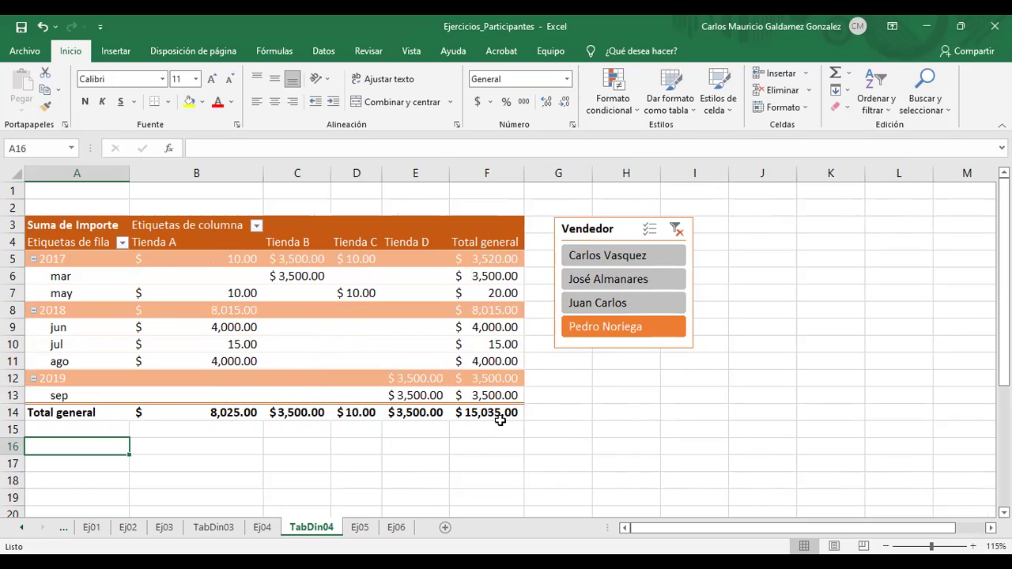
mouse_move(500, 420)
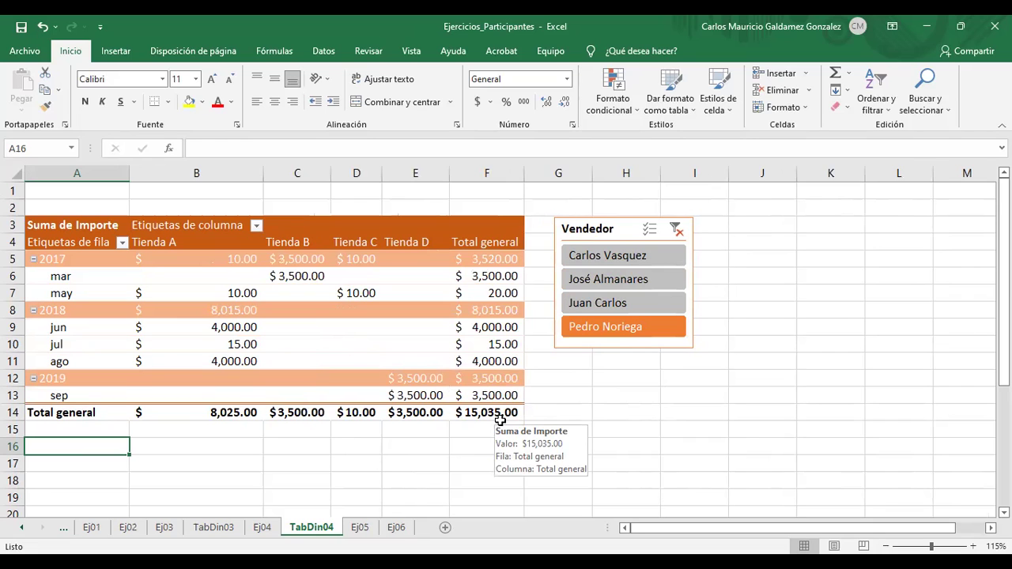
click(676, 229)
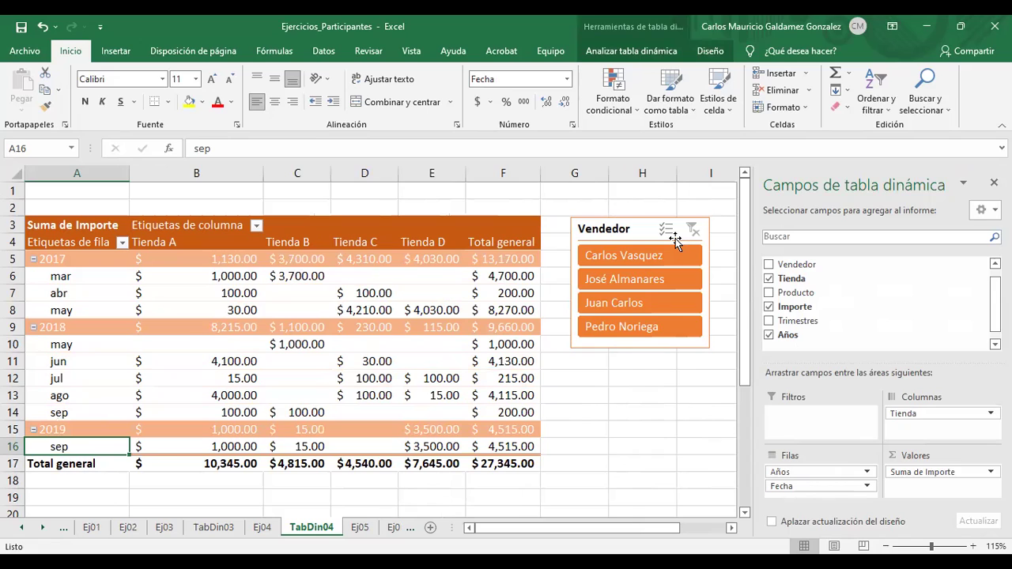
- Test selecting several sellers at once in the Vendedor slicer, and clear the filter
click(640, 332)
key(ctrl+z)
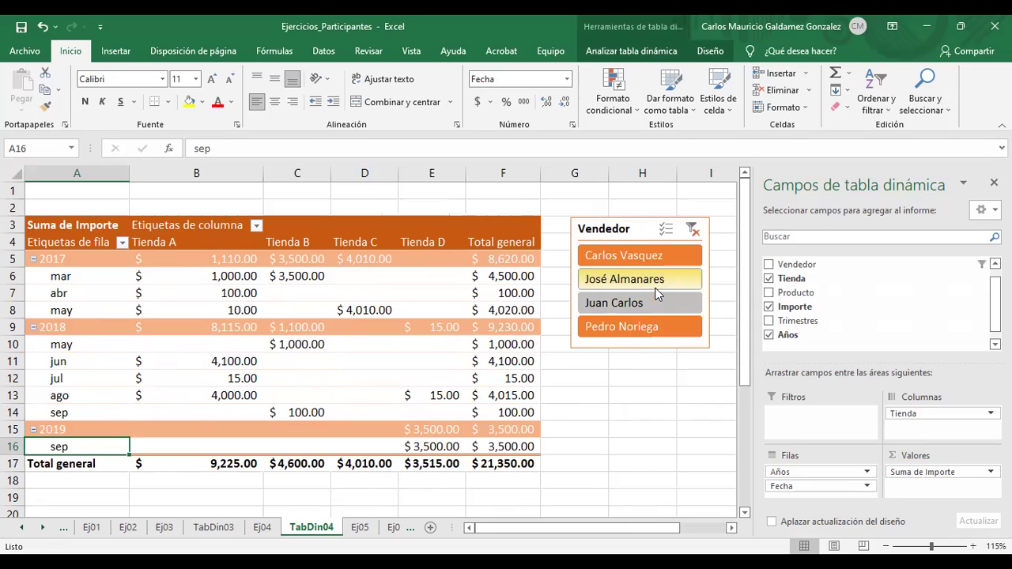
ctrl+click(604, 302)
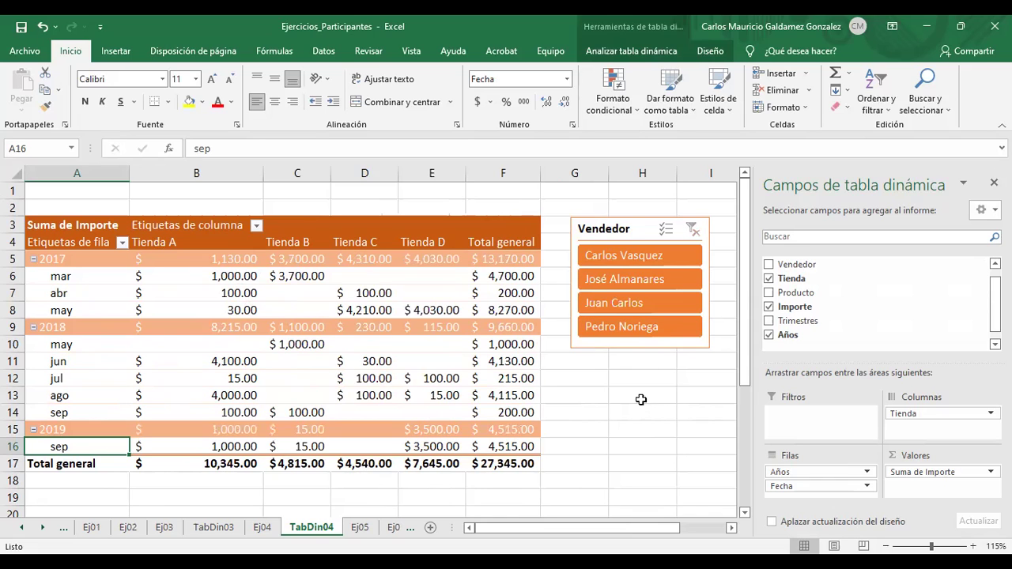
click(689, 230)
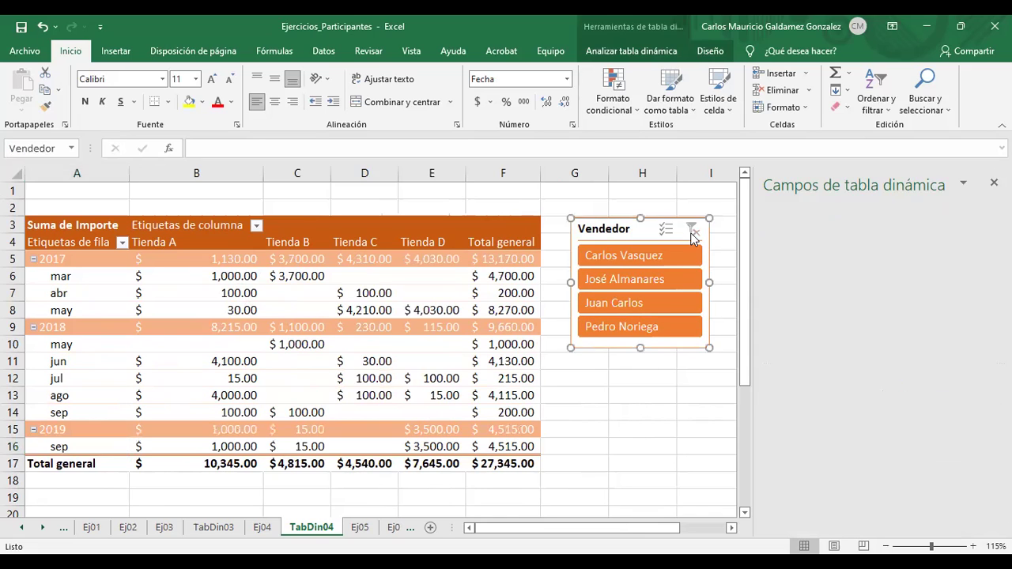
- Move the Vendedor slicer slightly closer to the pivot table and insert a second slicer for the Producto field
drag(678, 345, 663, 344)
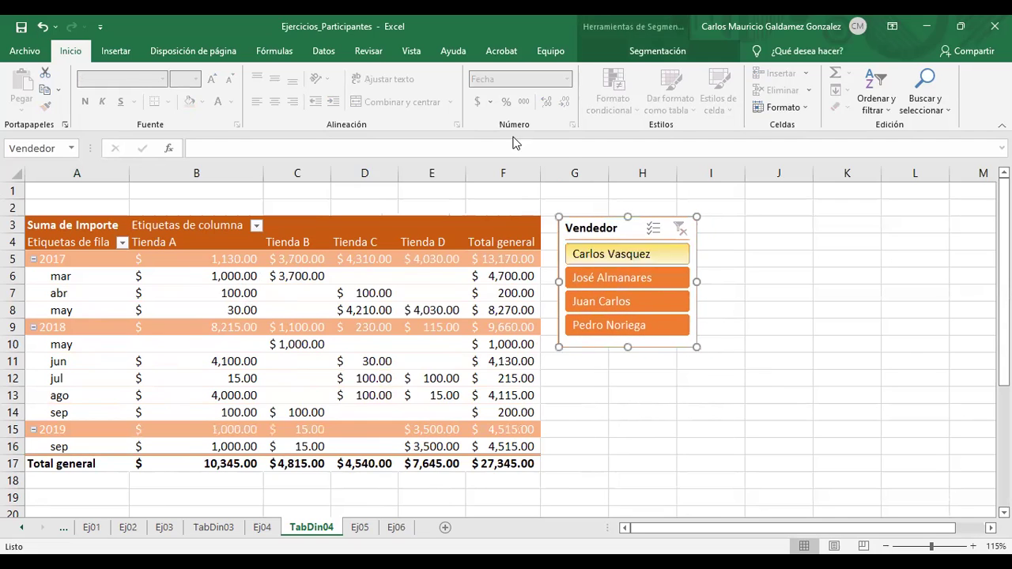
click(632, 60)
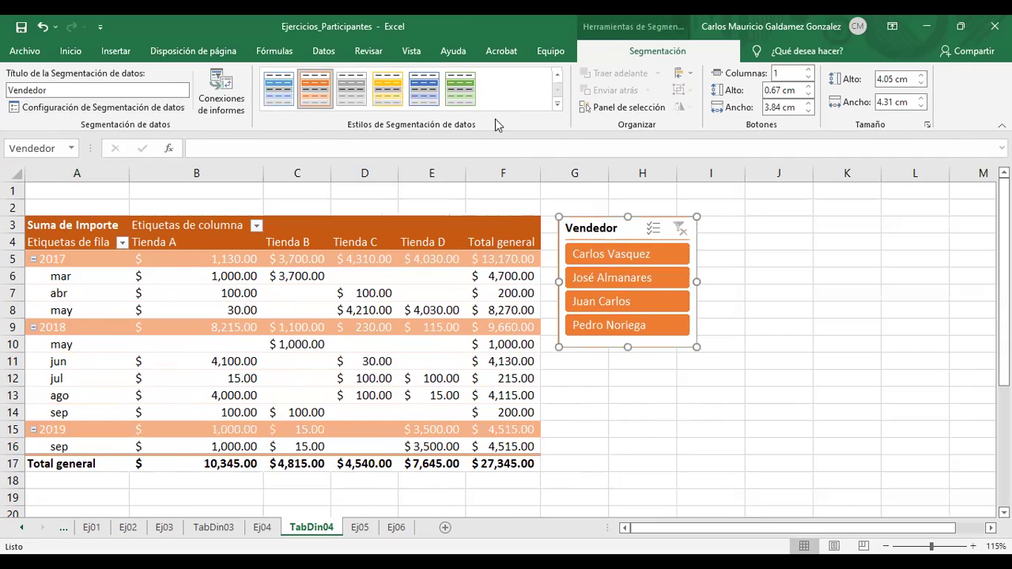
click(479, 344)
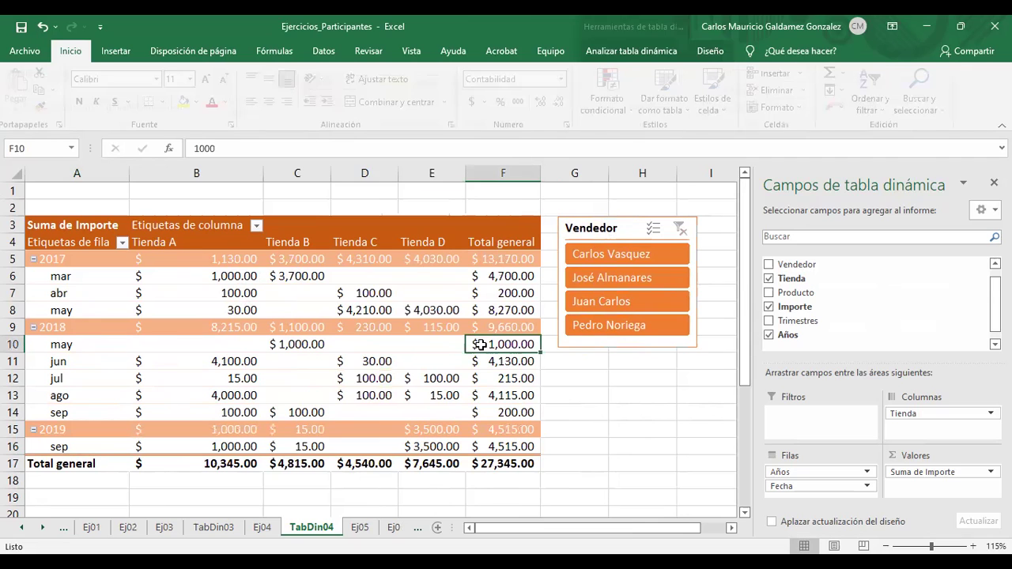
click(651, 54)
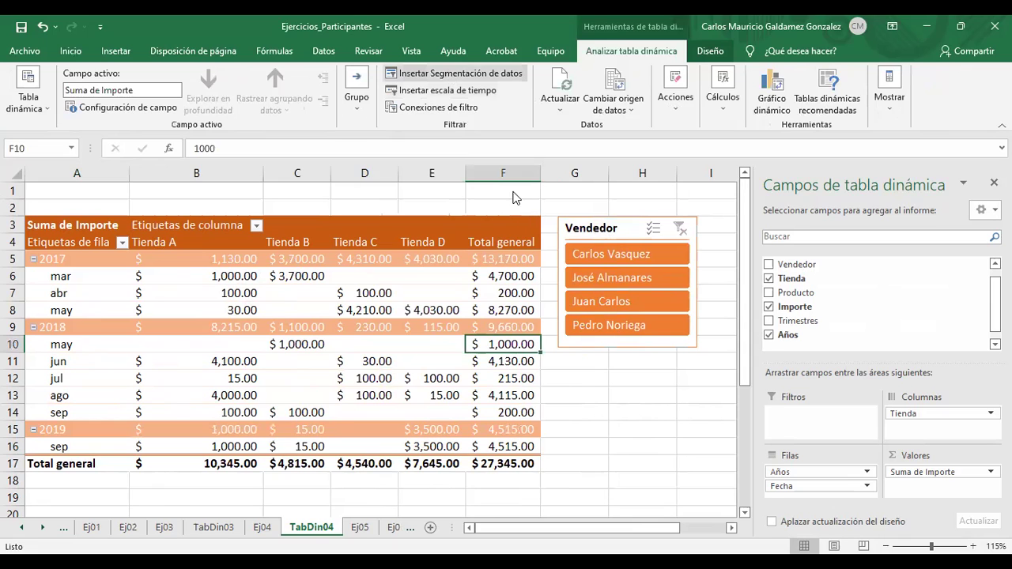
click(449, 77)
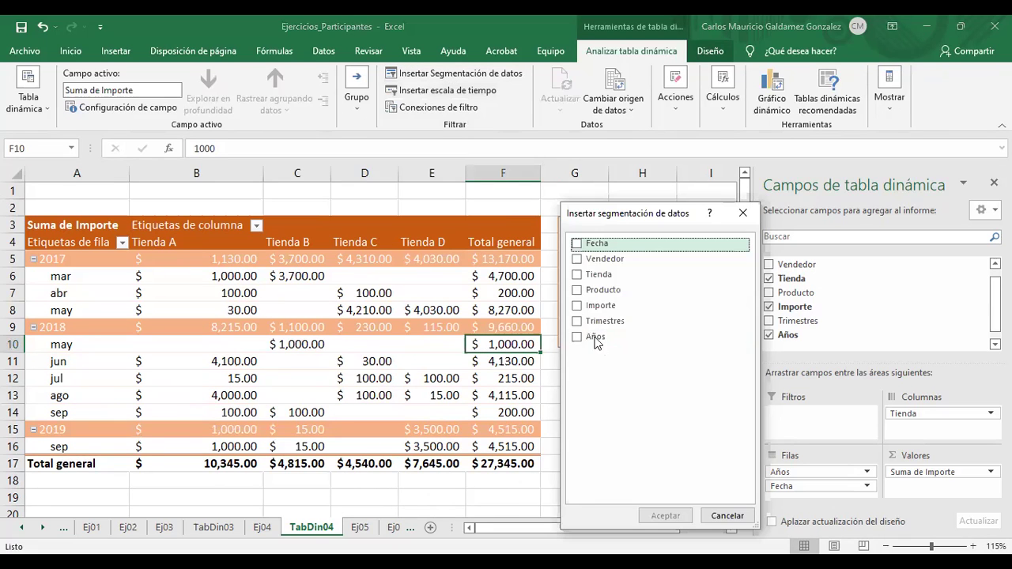
click(586, 293)
click(664, 517)
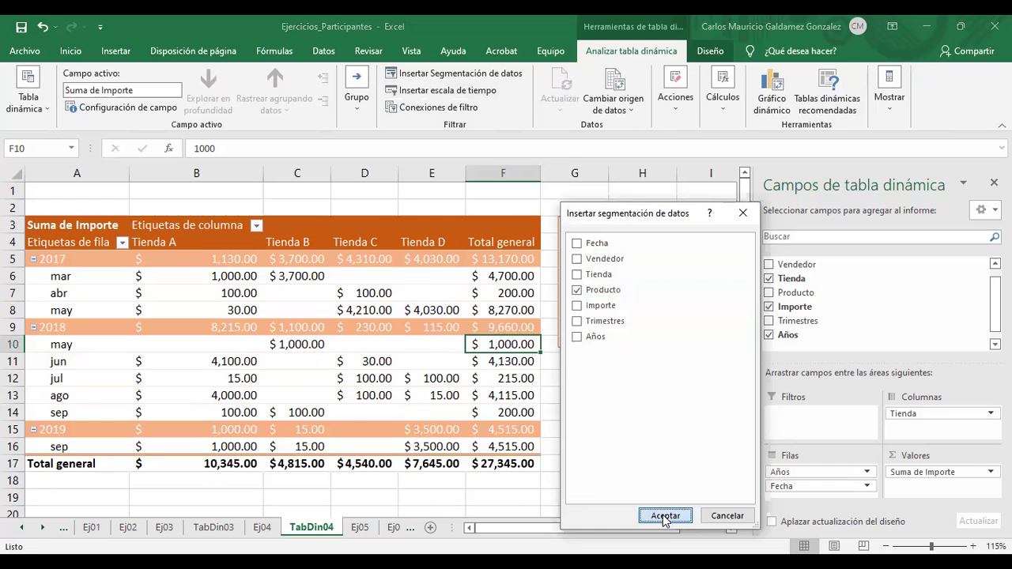
- Place the Producto slicer beside the Vendedor slicer and stretch it to about 7.73 cm high to fit all its products
drag(399, 253, 797, 231)
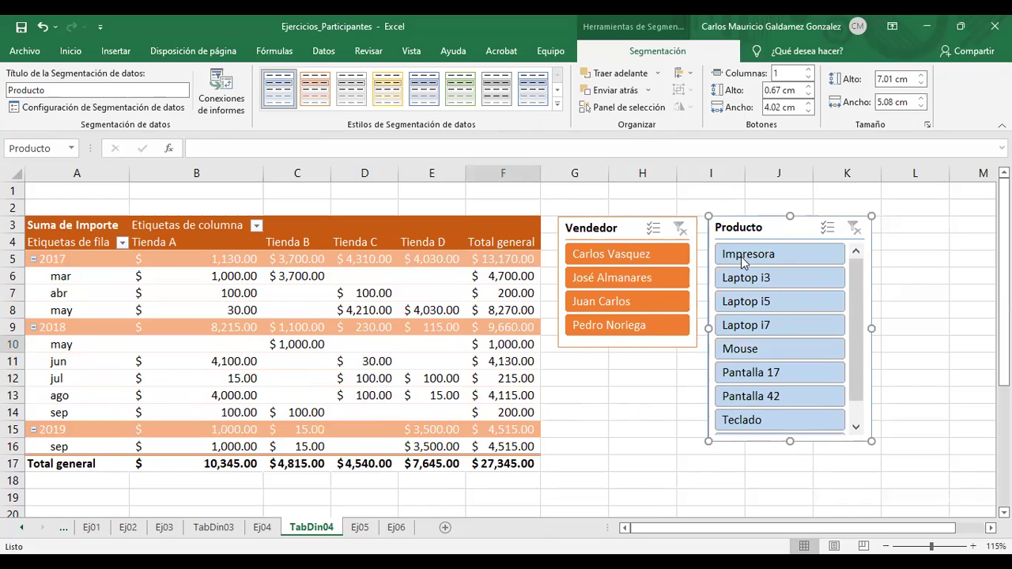
scroll(782, 372, down, 1)
scroll(780, 396, up, 1)
drag(790, 441, 789, 500)
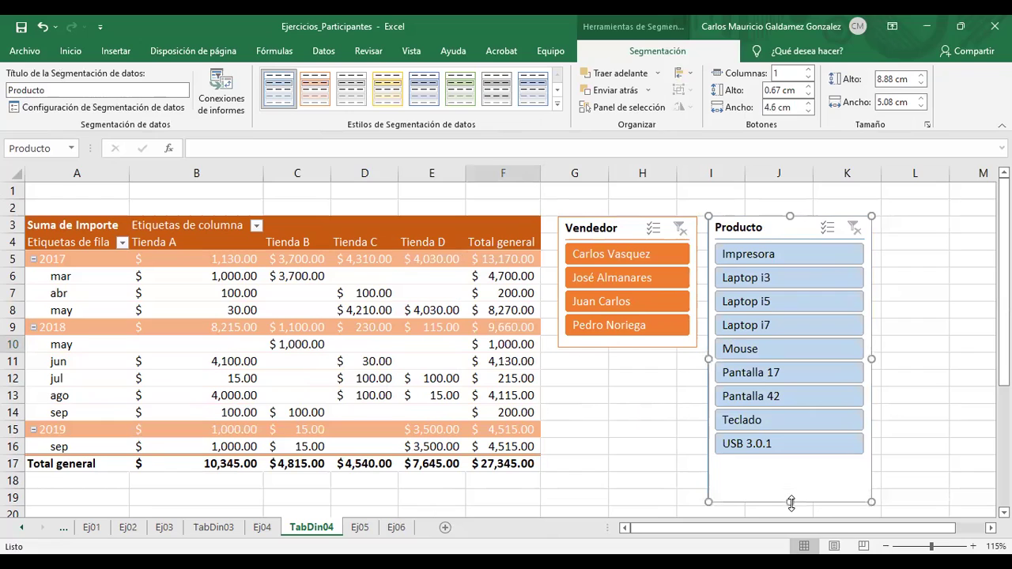
drag(789, 467, 790, 464)
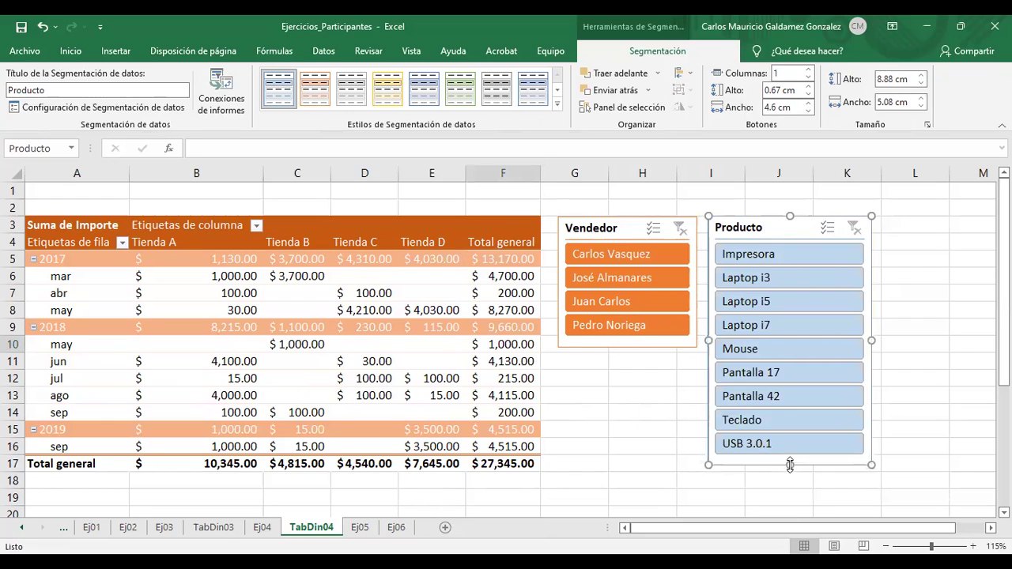
- Filter by each seller in the Vendedor slicer to compare which products stay available in the Producto slicer, and clear the filter
click(627, 253)
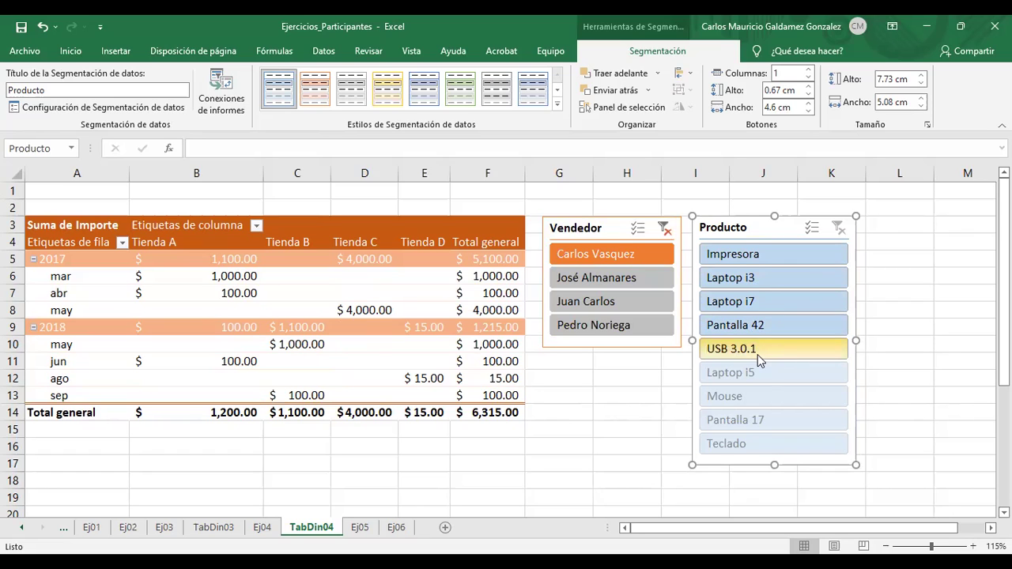
click(620, 282)
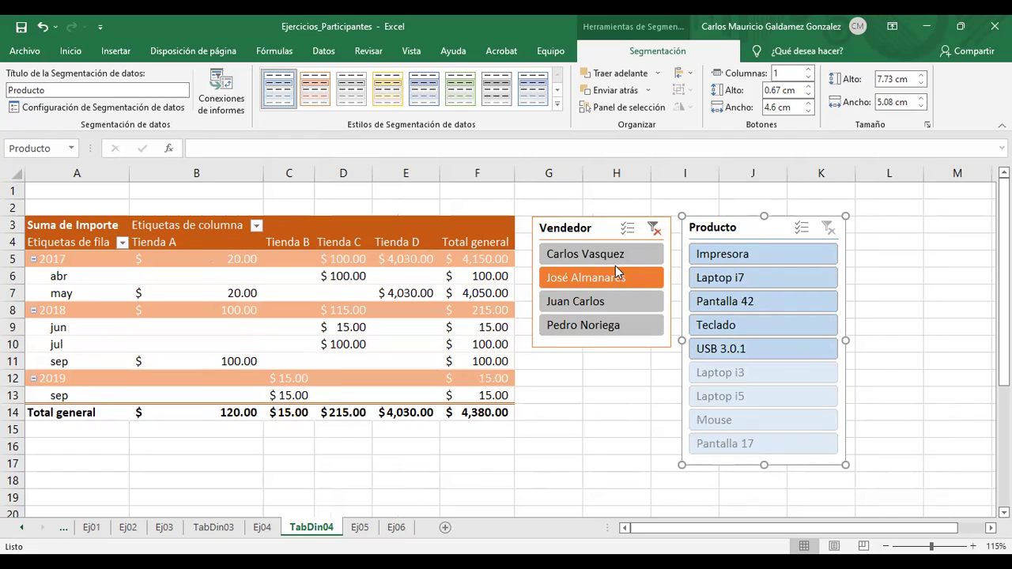
click(609, 254)
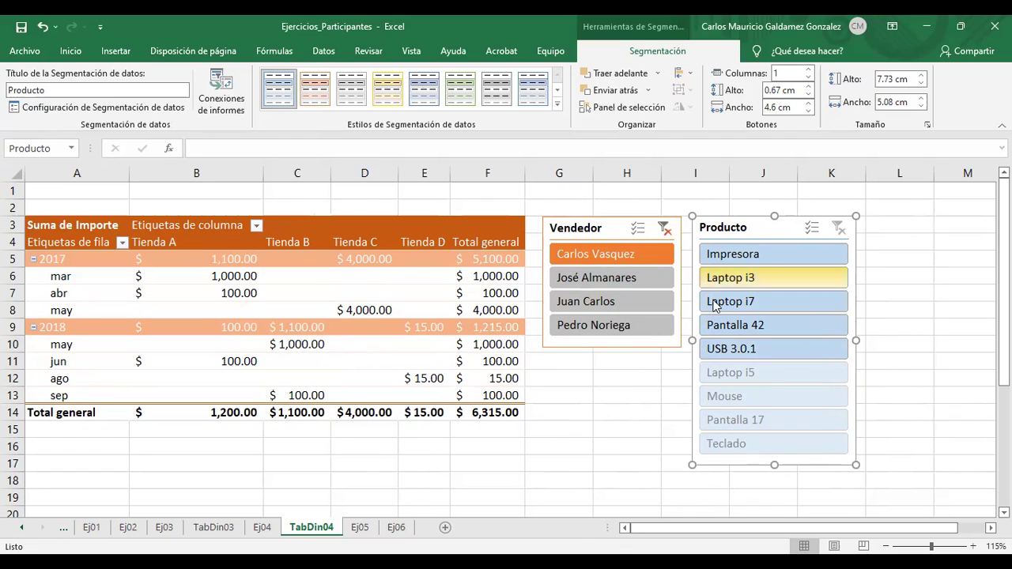
click(637, 286)
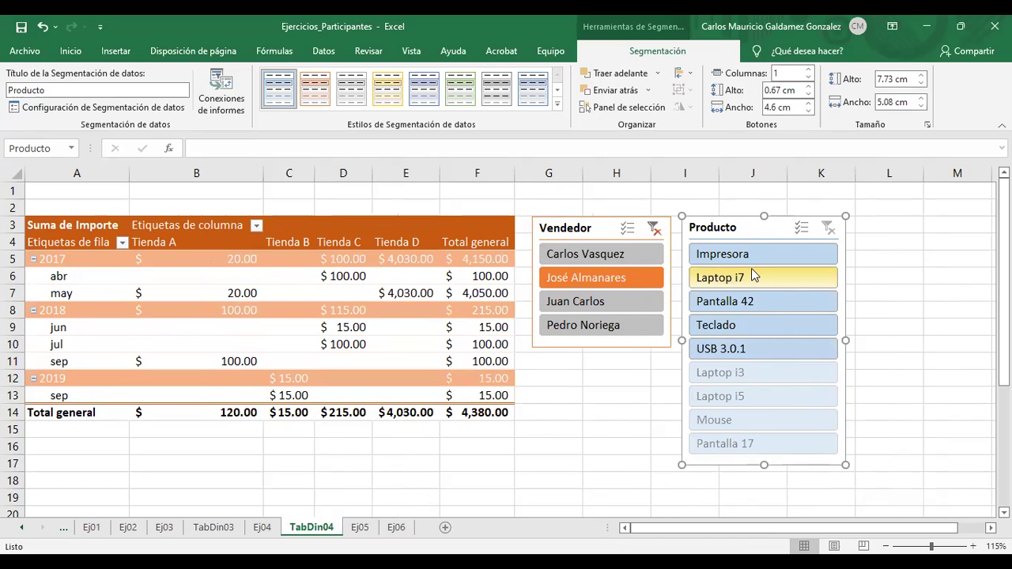
click(581, 301)
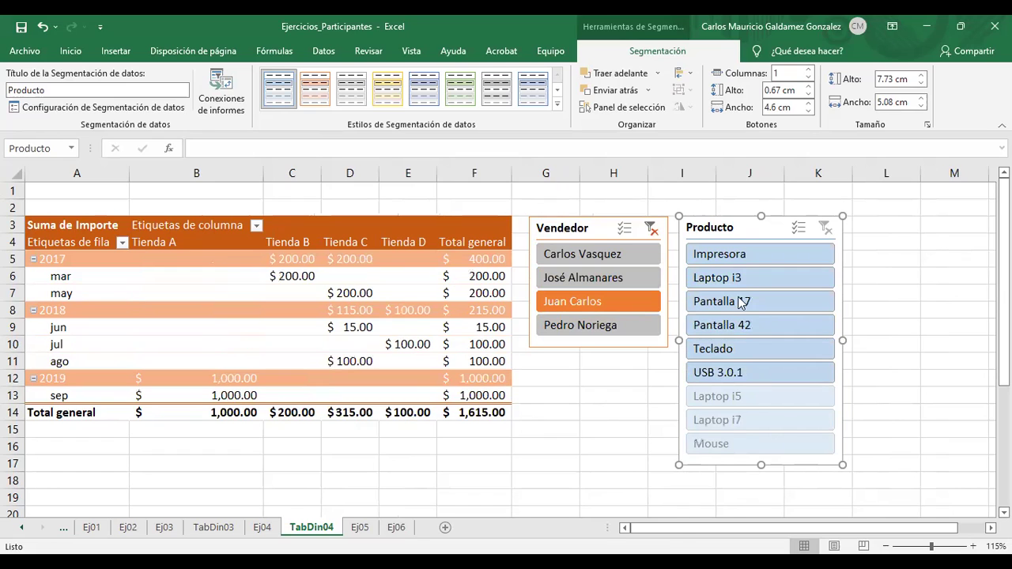
click(605, 327)
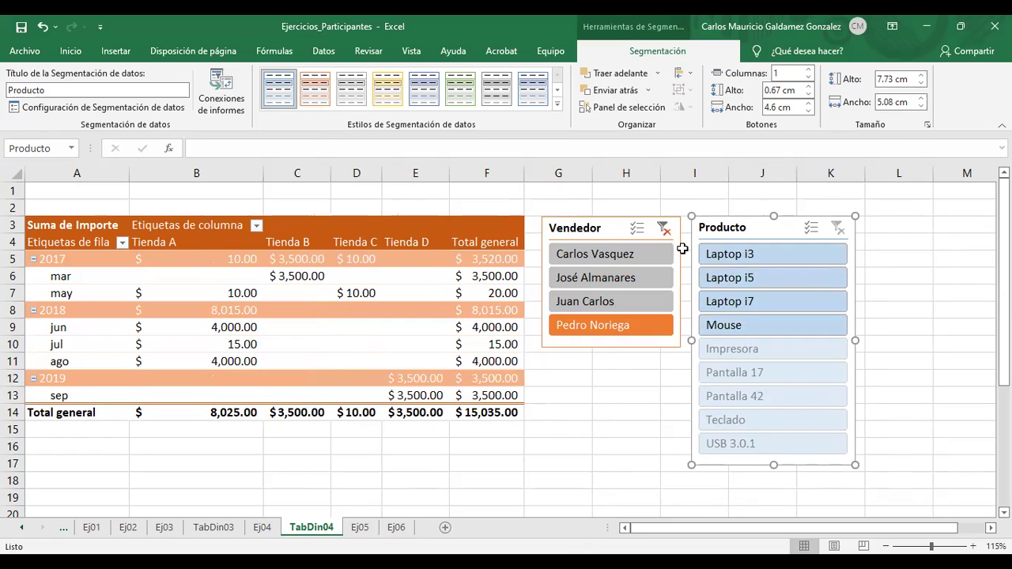
click(665, 230)
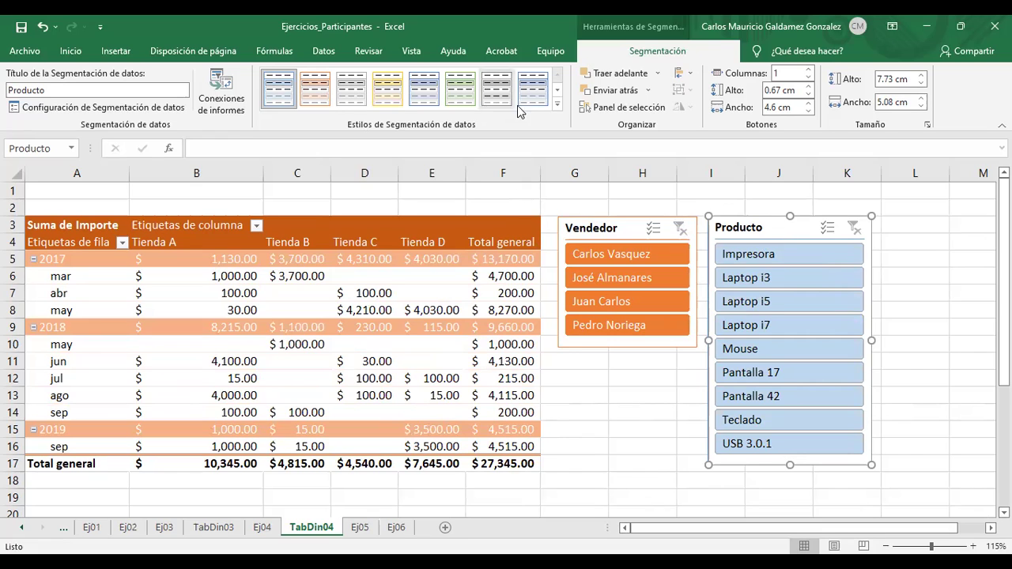
- Apply the dark orange style to the Producto slicer so it matches the Vendedor slicer
click(558, 103)
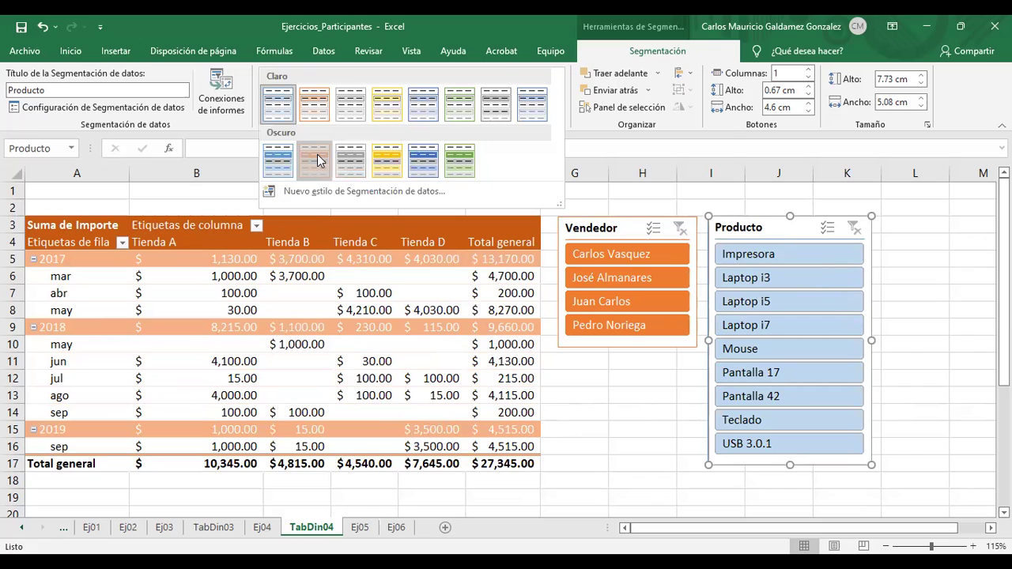
click(319, 160)
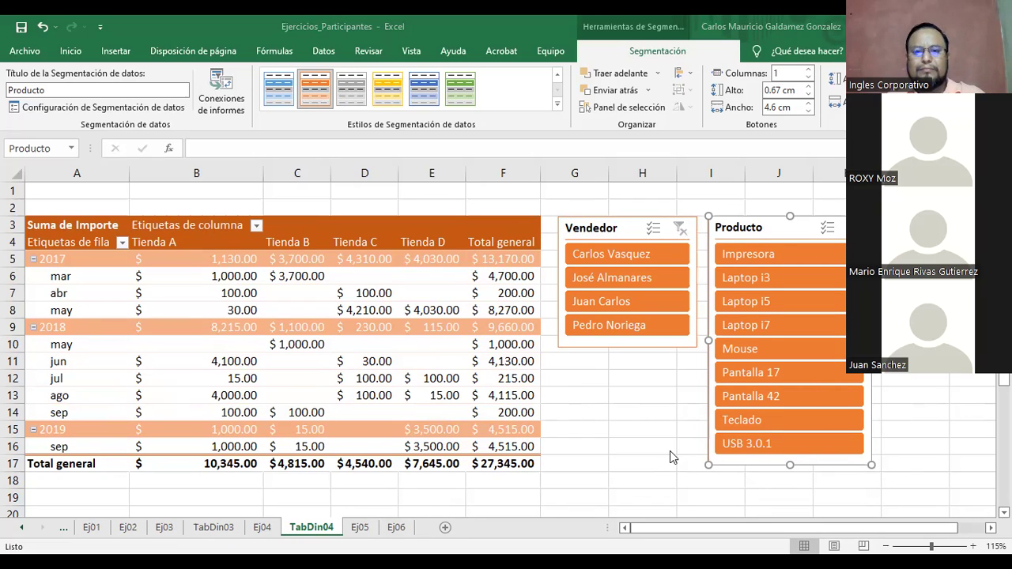
click(445, 364)
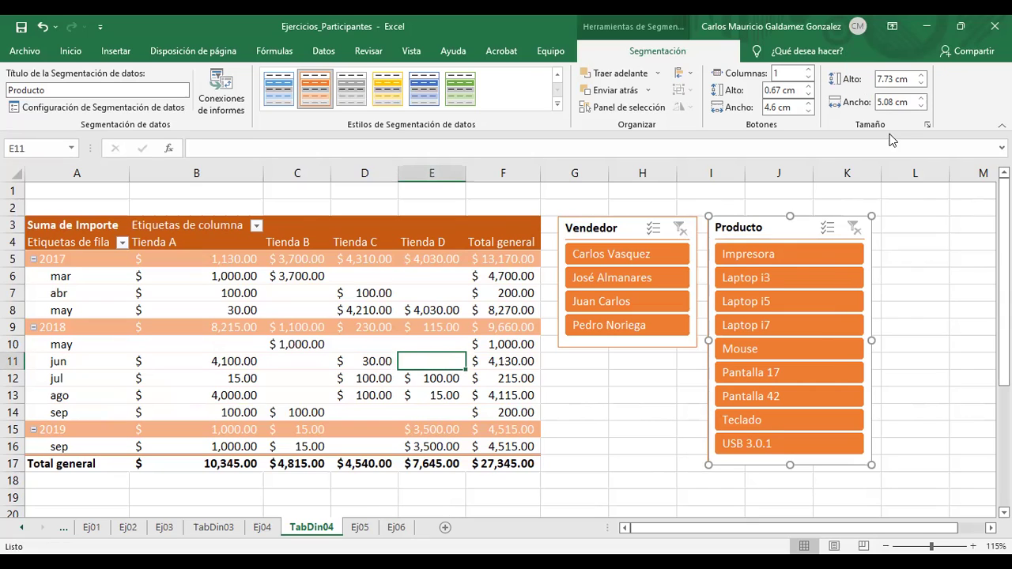
- Insert a stacked area pivot chart (Áreas apiladas) from the TabDin04 pivot table and shift it slightly sideways
click(229, 313)
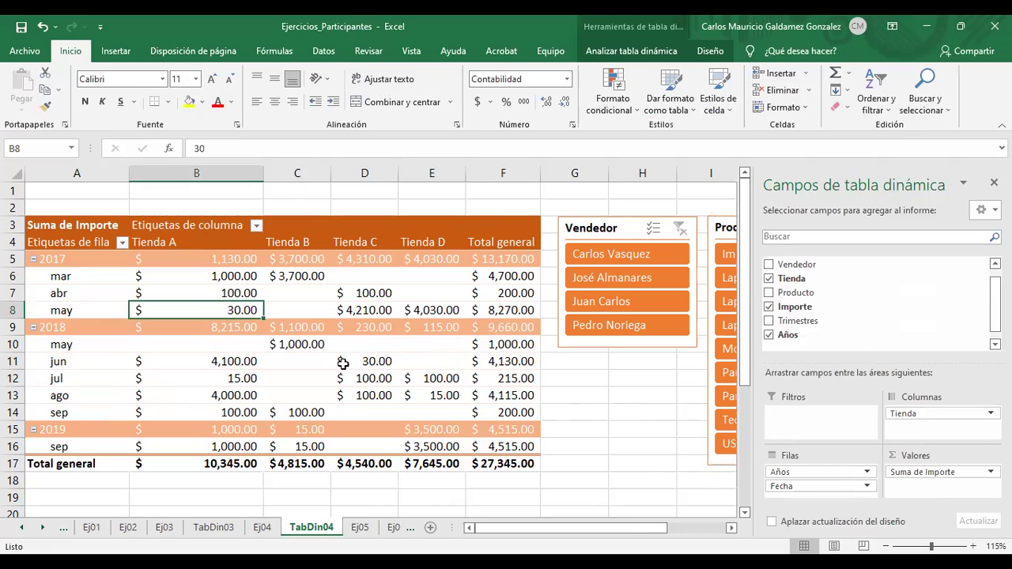
click(616, 52)
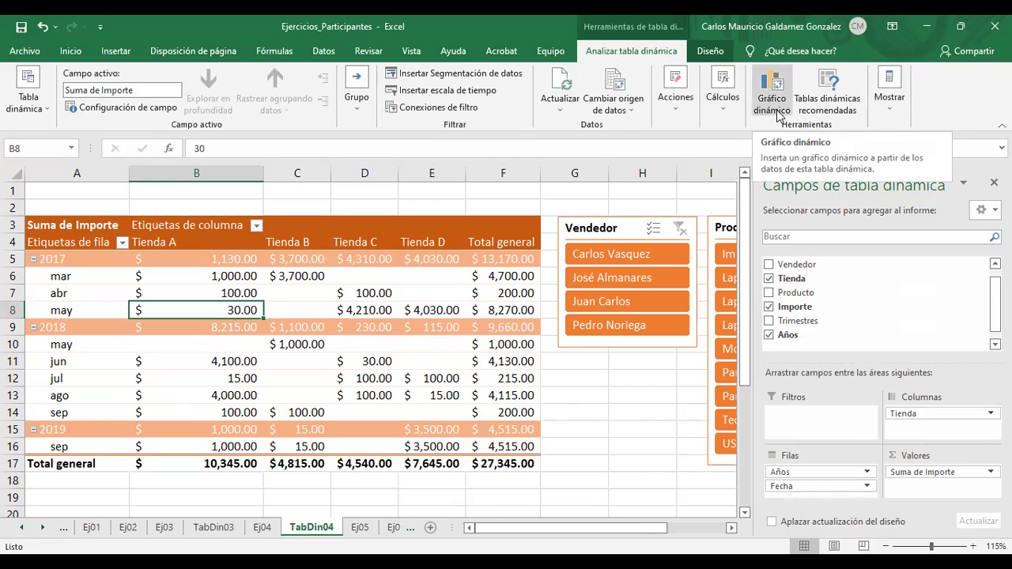
click(773, 102)
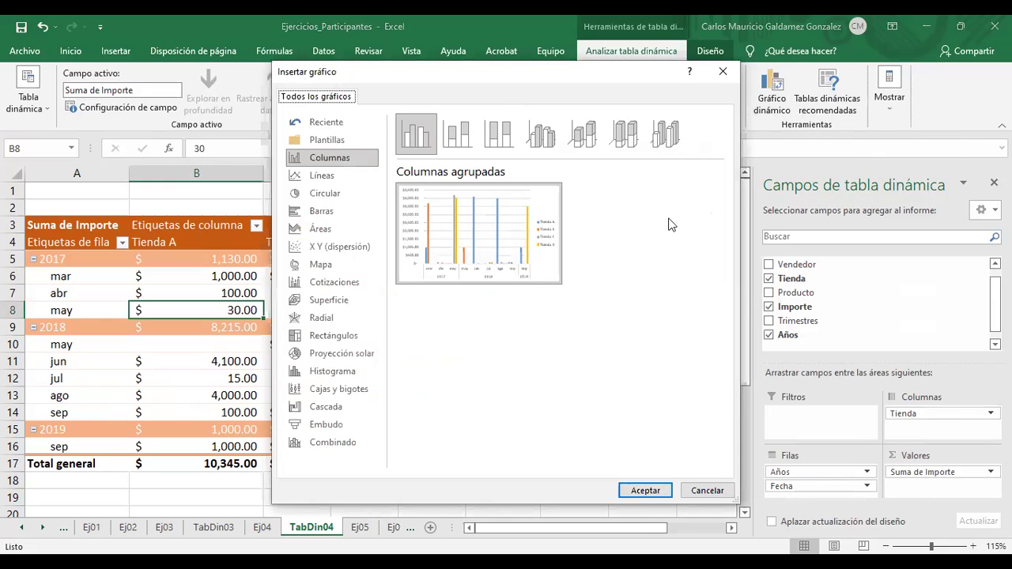
click(321, 230)
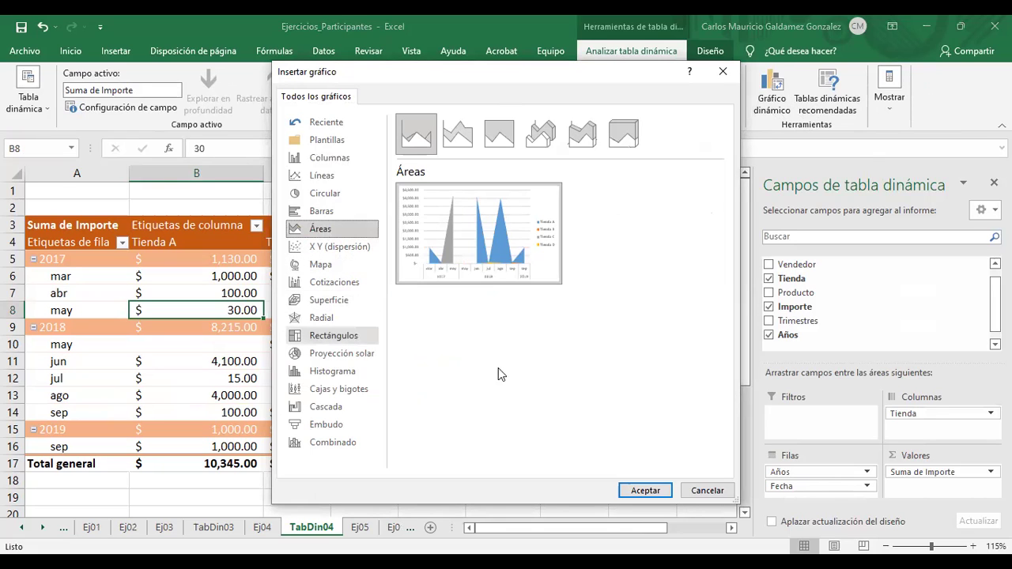
click(457, 136)
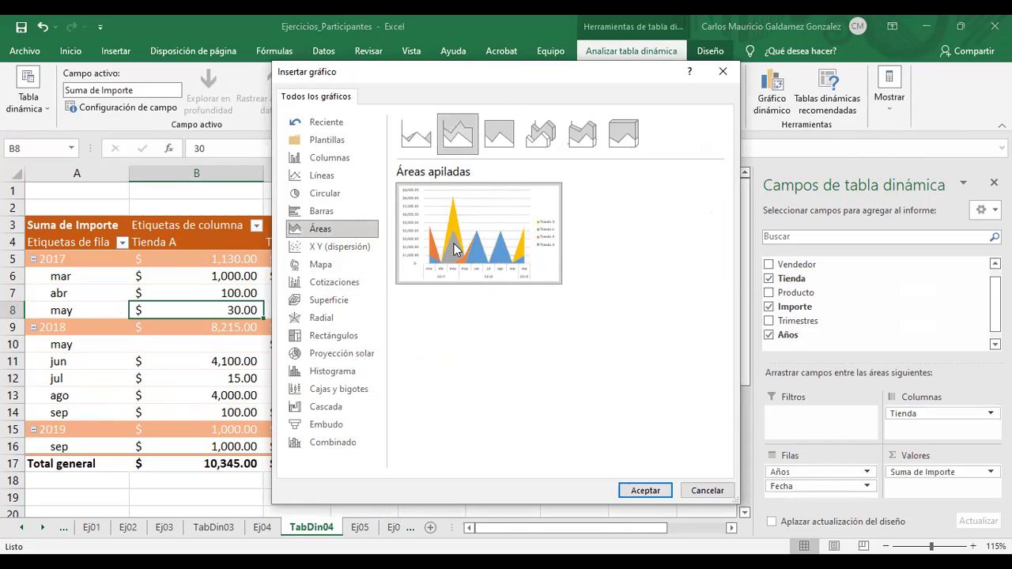
mouse_move(458, 237)
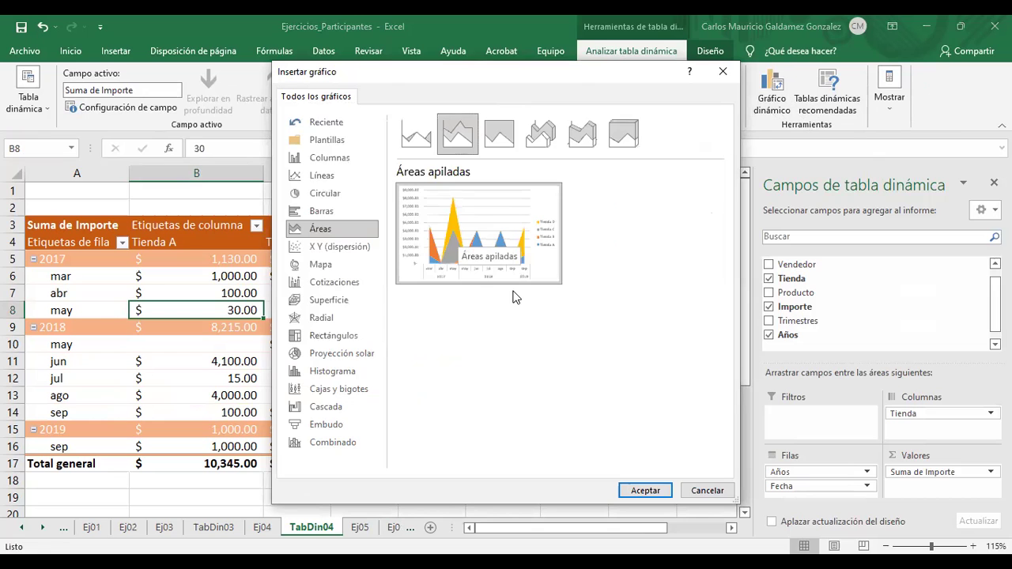
click(640, 485)
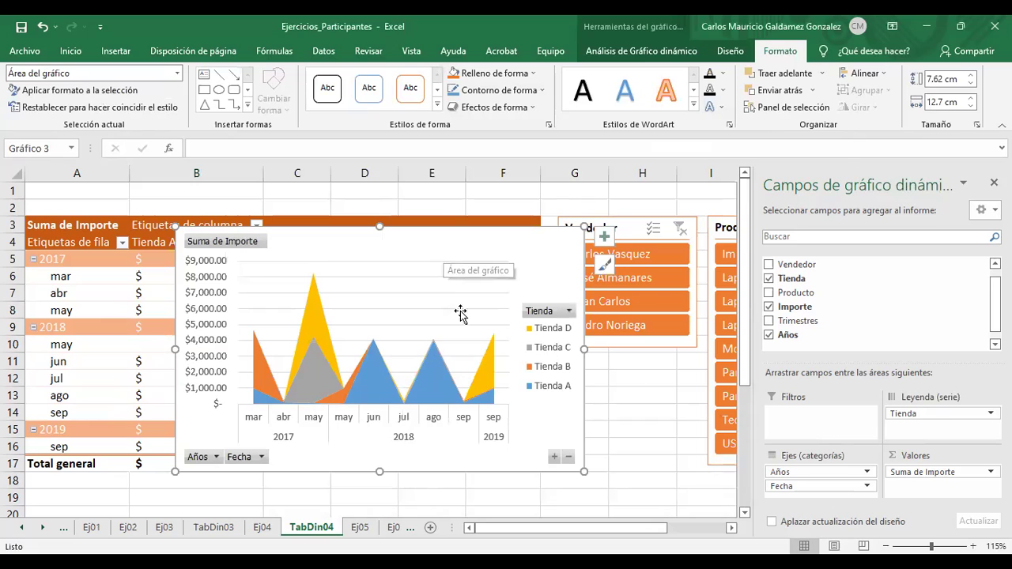
drag(452, 260, 485, 258)
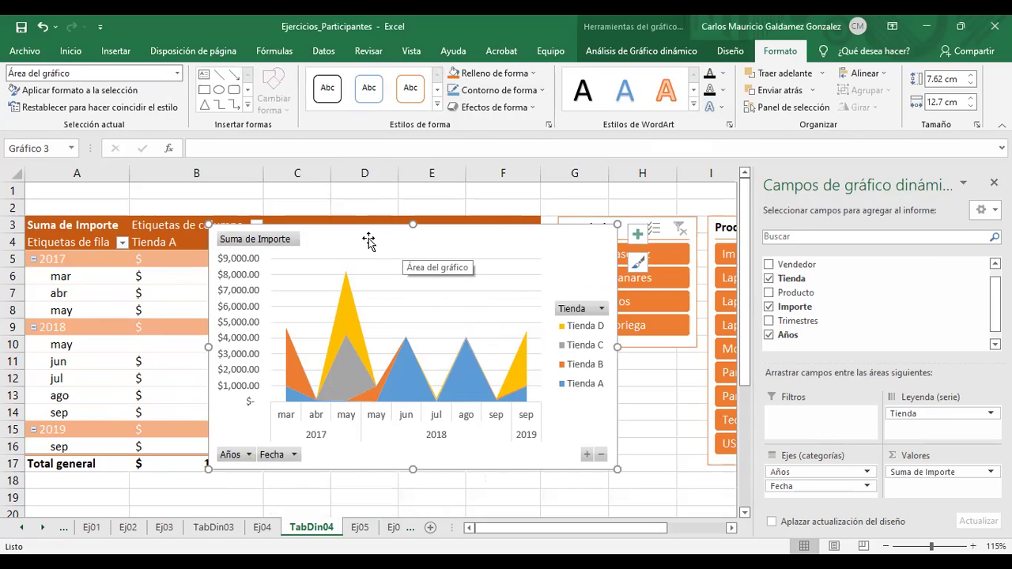
- Move the pivot chart to a new sheet named GraDin04 and place that sheet right after TabDin04
click(730, 52)
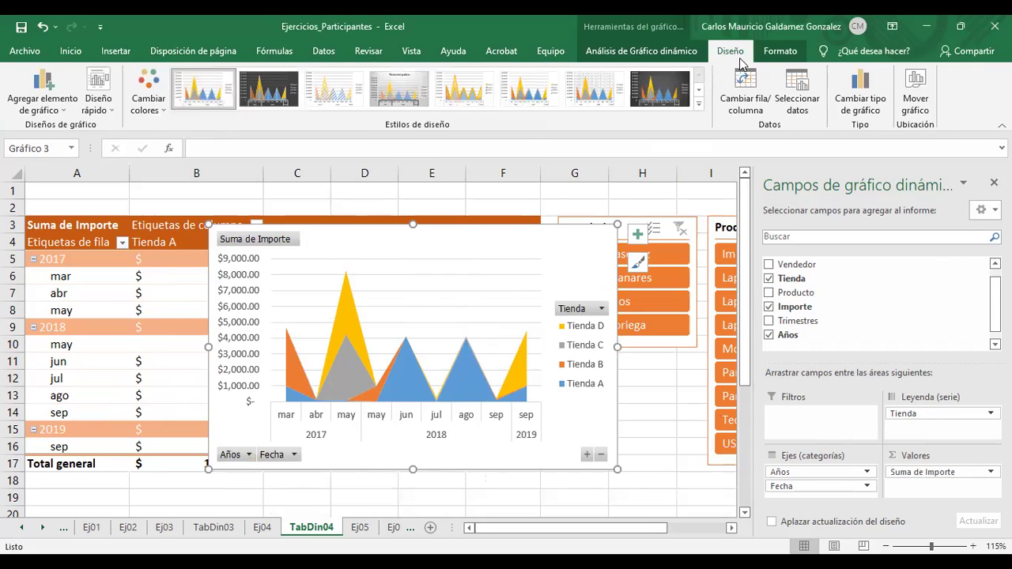
click(915, 86)
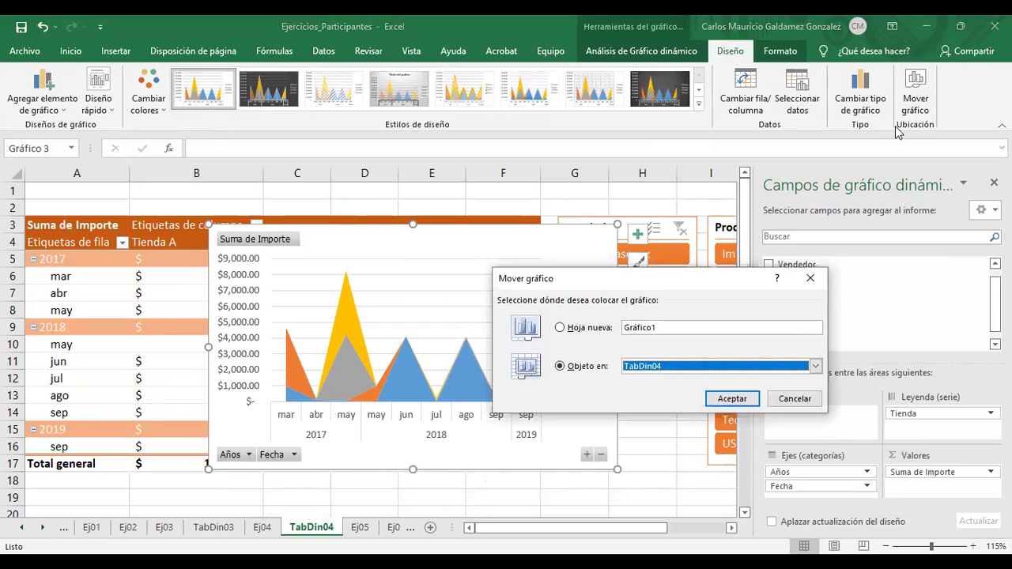
click(564, 332)
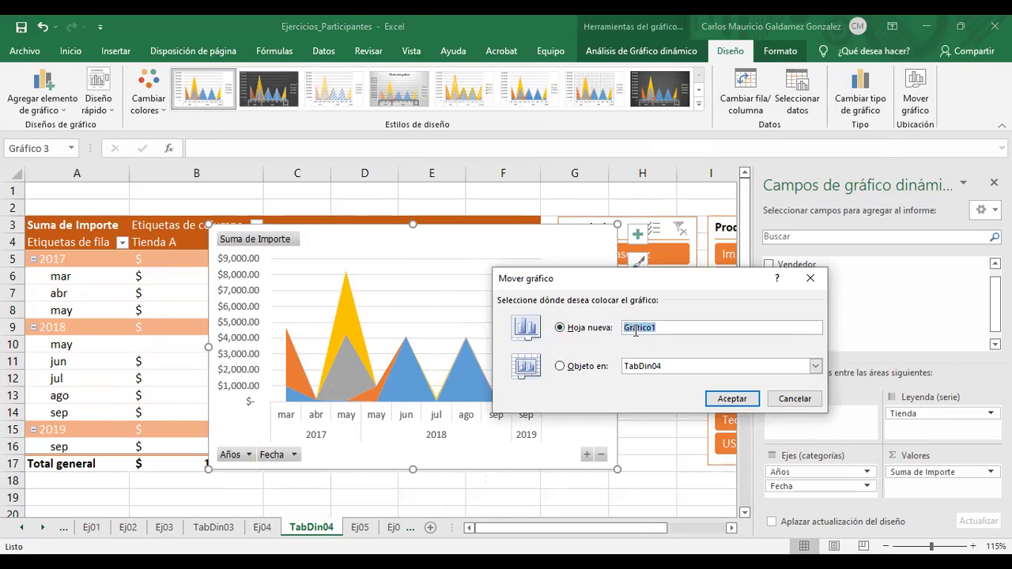
text(GraDin04)
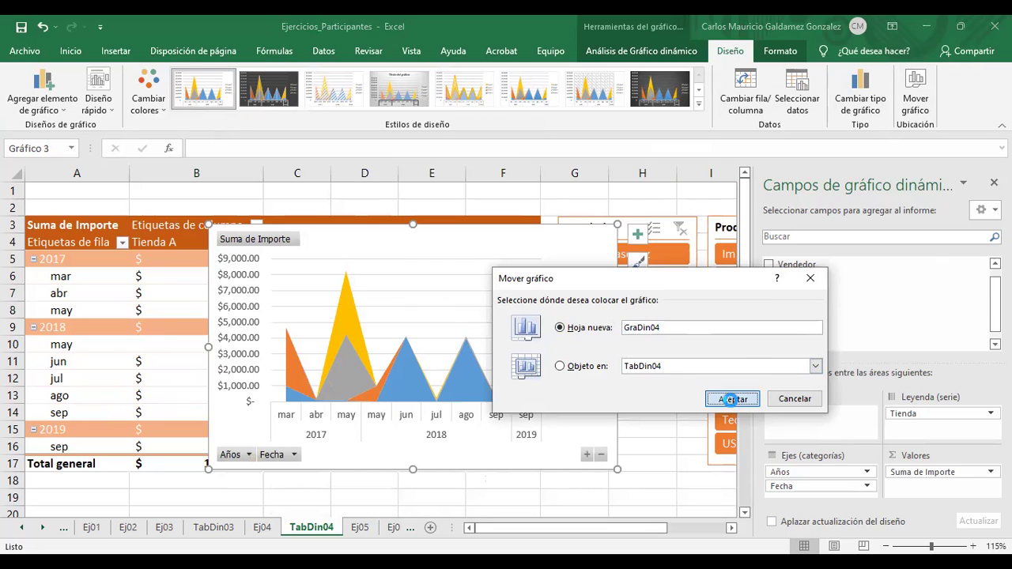
click(731, 400)
mouse_move(310, 541)
mouse_down()
mouse_move(401, 534)
mouse_move(283, 530)
mouse_move(299, 529)
mouse_up()
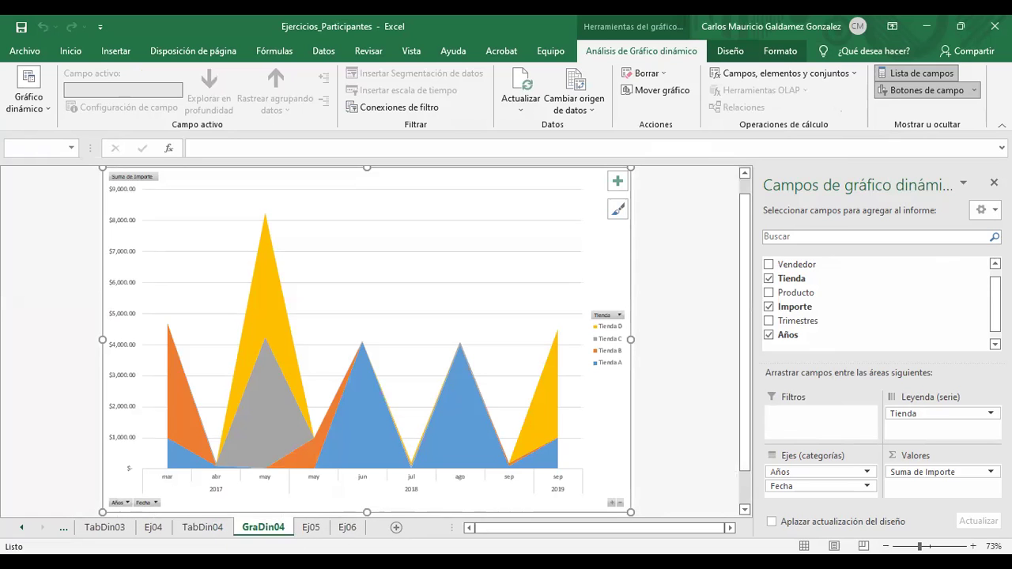
- Review the Ej04 exercise sheet and the TabDin04 pivot table, and return to the GraDin04 chart
click(152, 527)
click(184, 329)
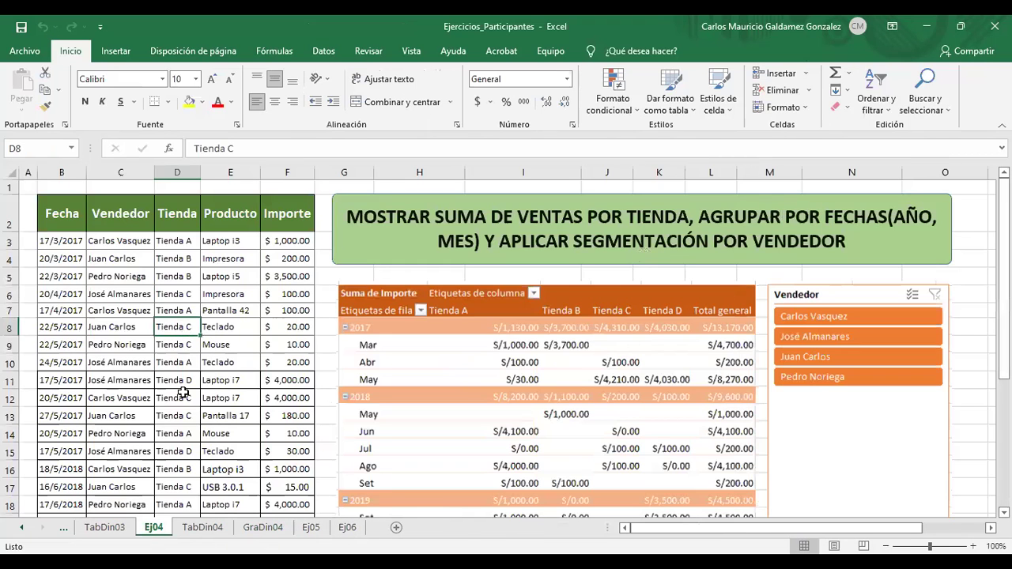
click(207, 530)
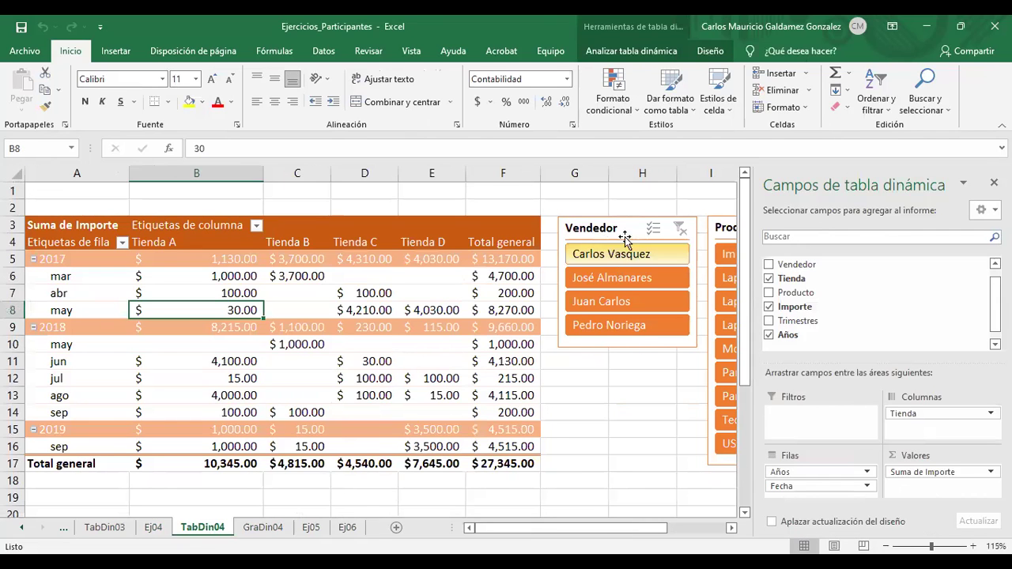
click(257, 531)
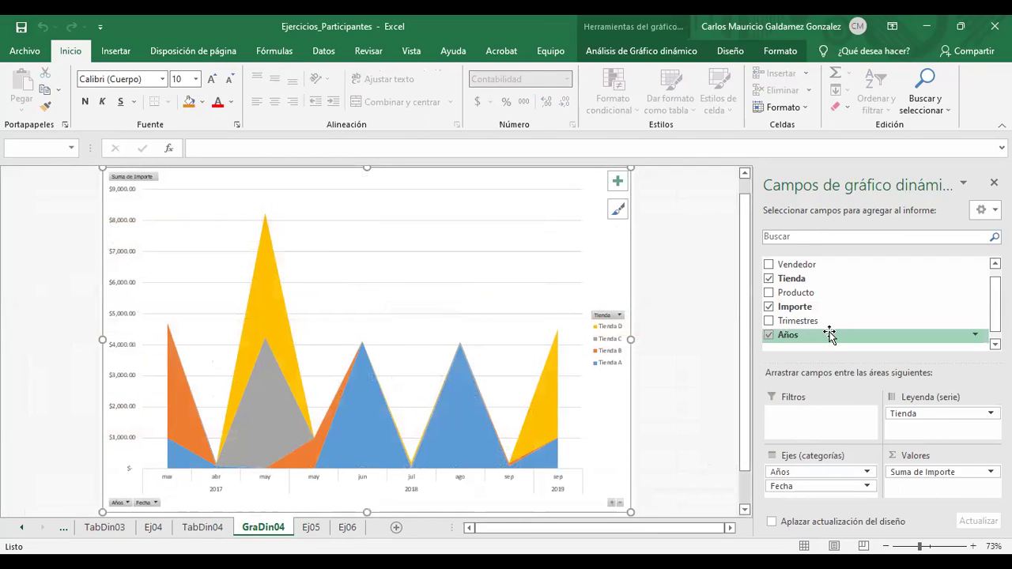
- Add the Vendedor field as a filter of the pivot chart and filter it to the first listed seller
scroll(801, 316, up, 1)
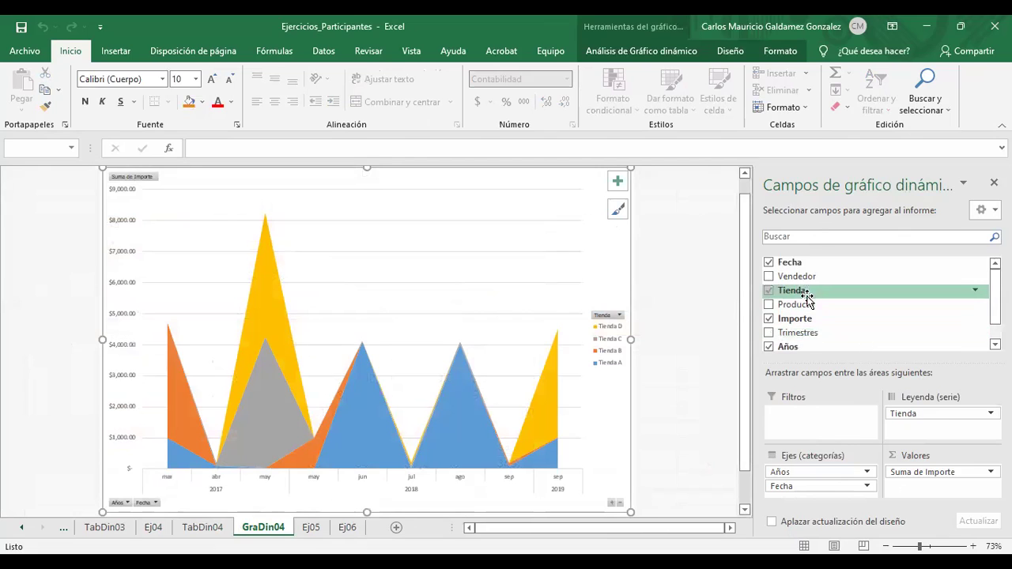
drag(801, 277, 820, 422)
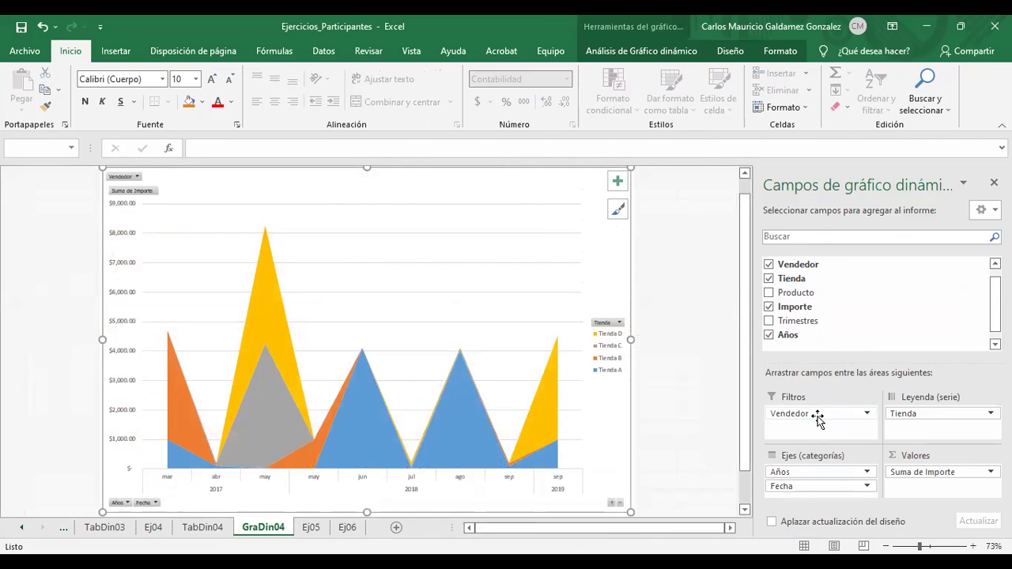
click(136, 175)
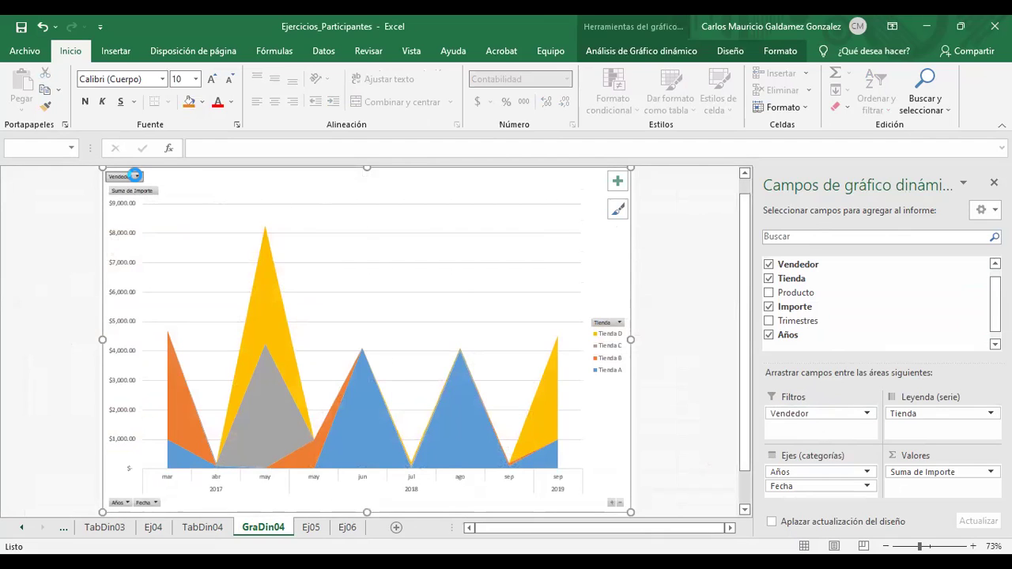
click(69, 221)
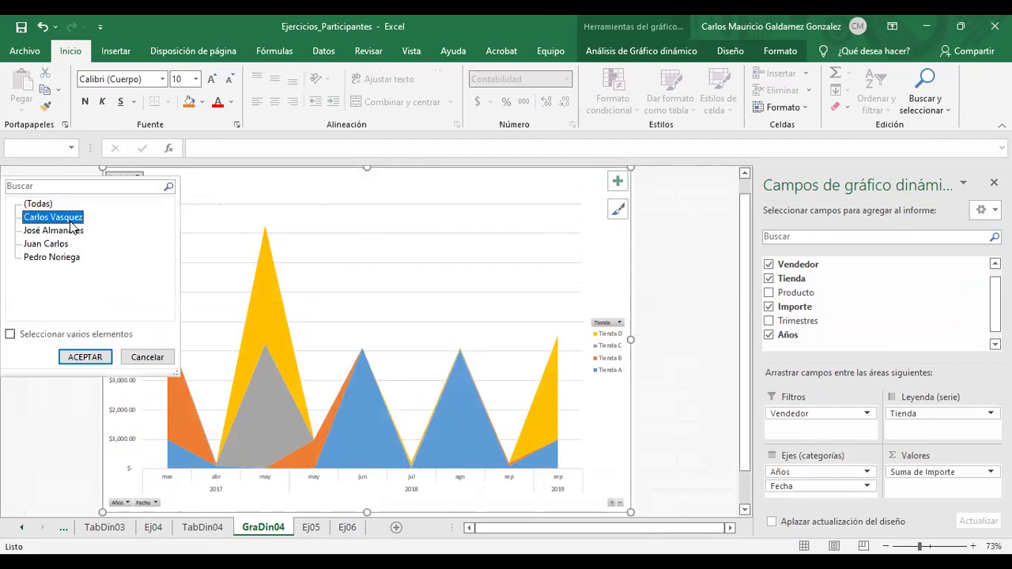
click(85, 357)
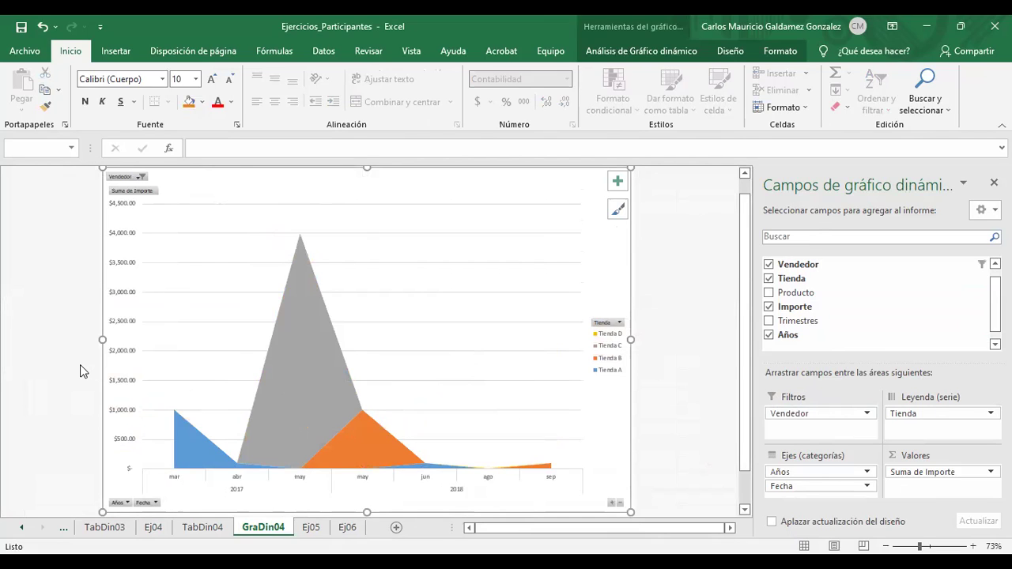
- Filter the pivot chart by the second, third and fourth listed sellers in turn to compare their sales
click(129, 181)
click(53, 234)
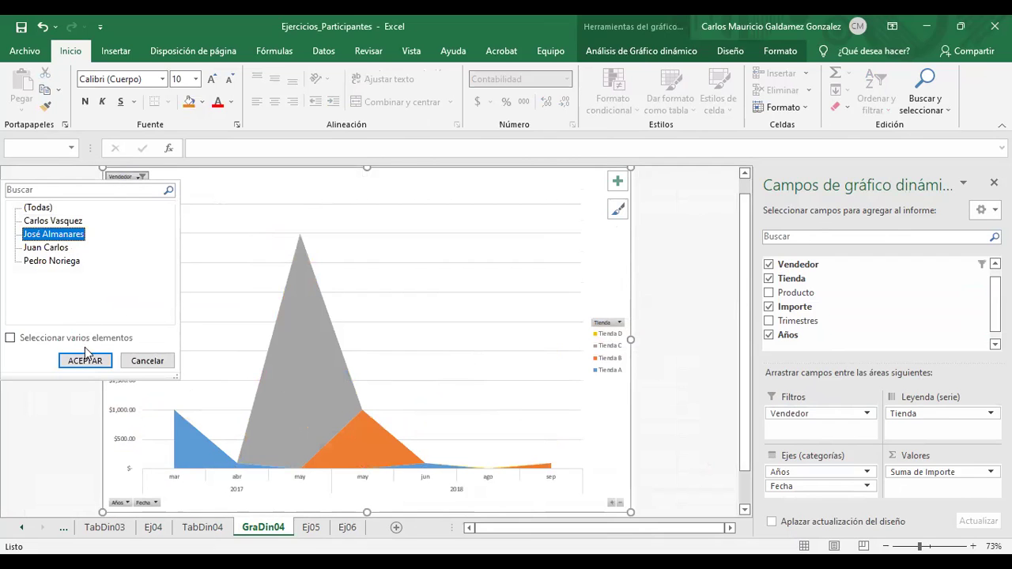
click(85, 360)
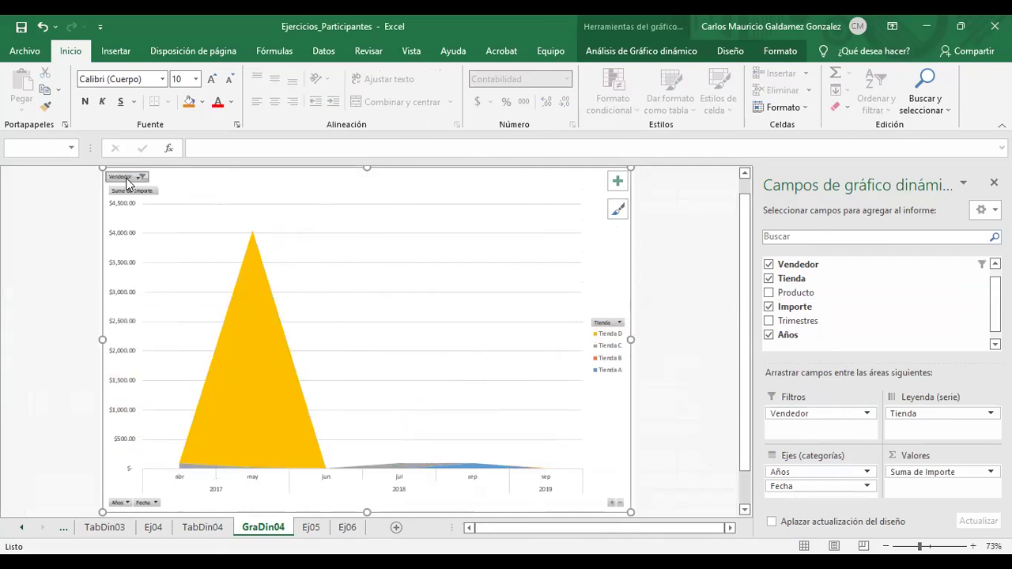
key(alt+Down)
key(Down)
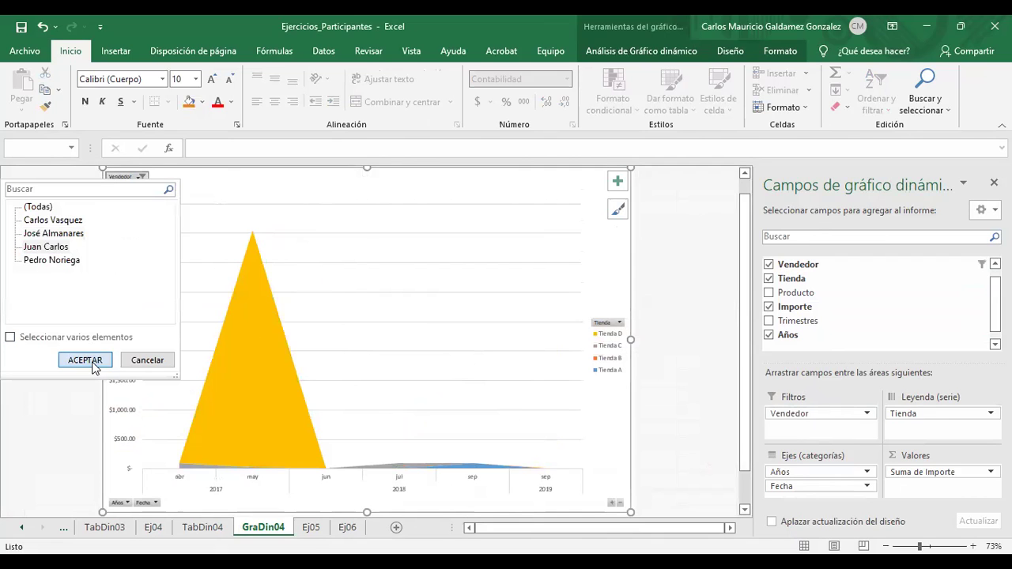
click(86, 360)
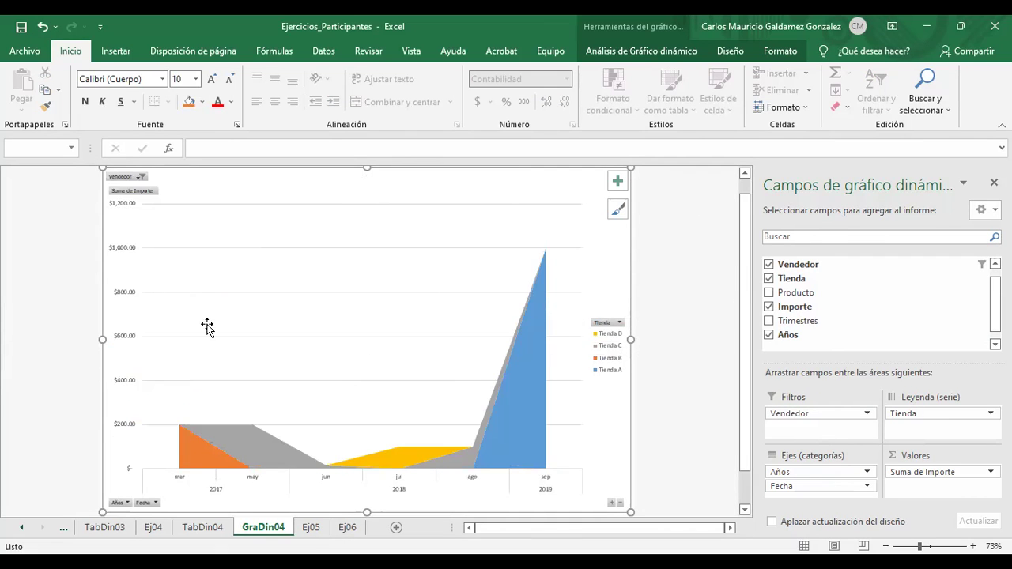
click(127, 179)
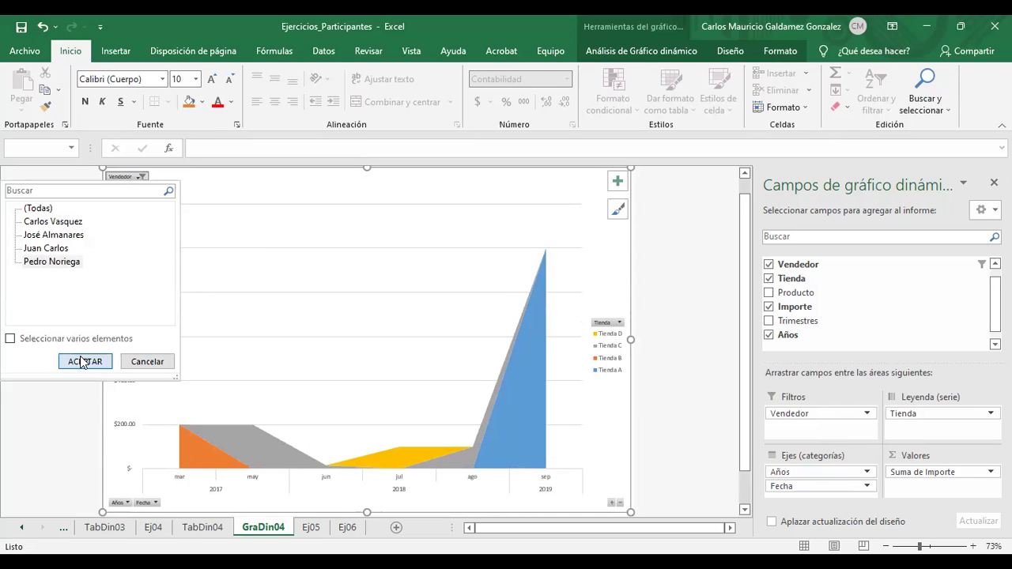
click(83, 361)
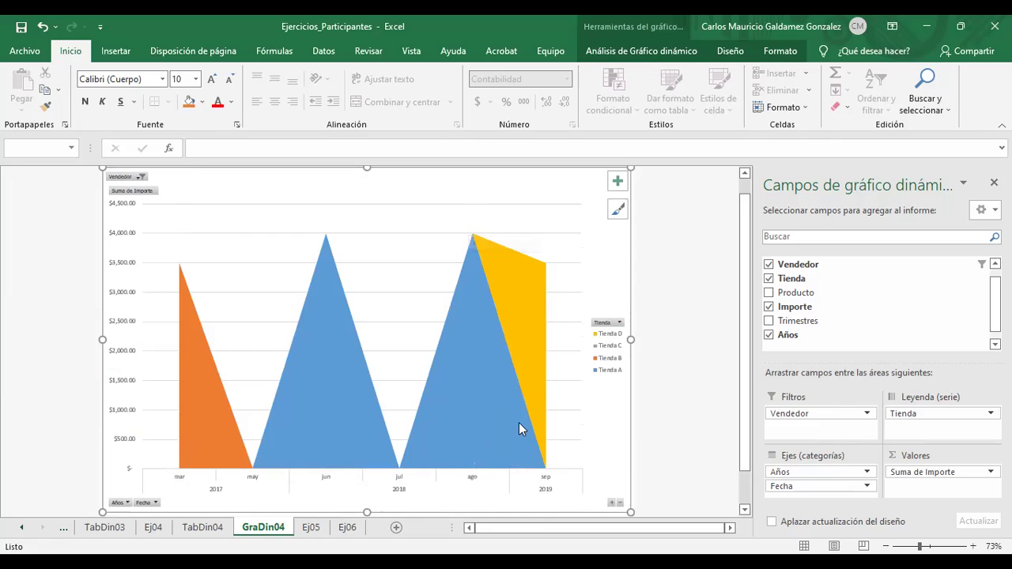
- Enable multiple selection in the chart's Vendedor filter, show only the first and fourth listed sellers, and select the vertical axis
click(137, 178)
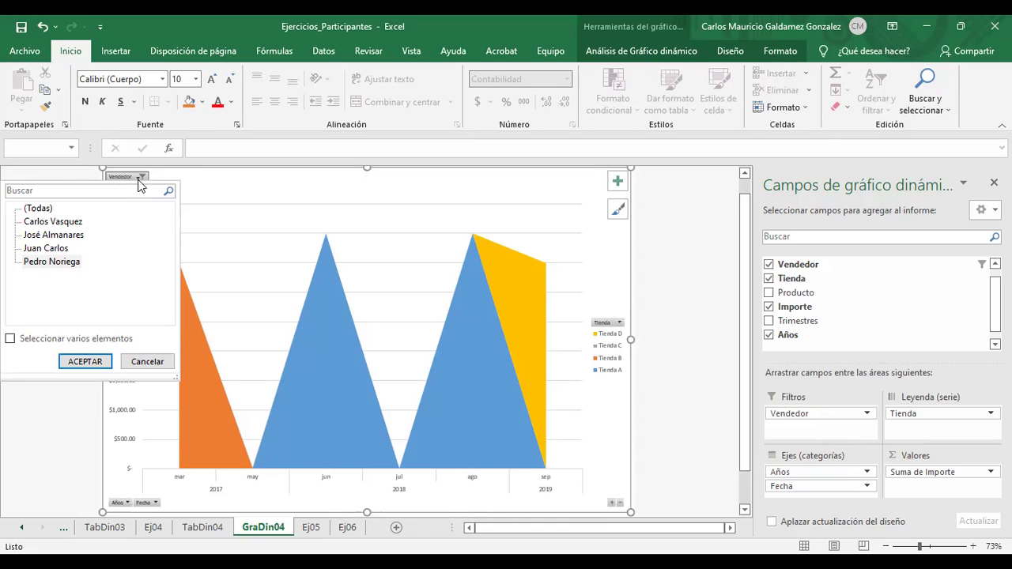
click(35, 235)
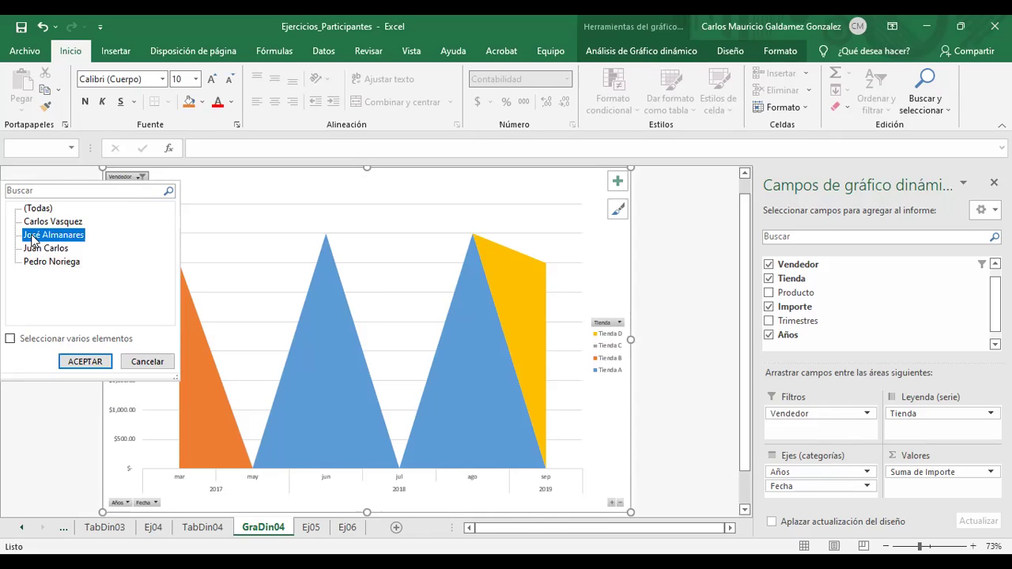
click(10, 338)
click(28, 222)
click(27, 236)
click(27, 262)
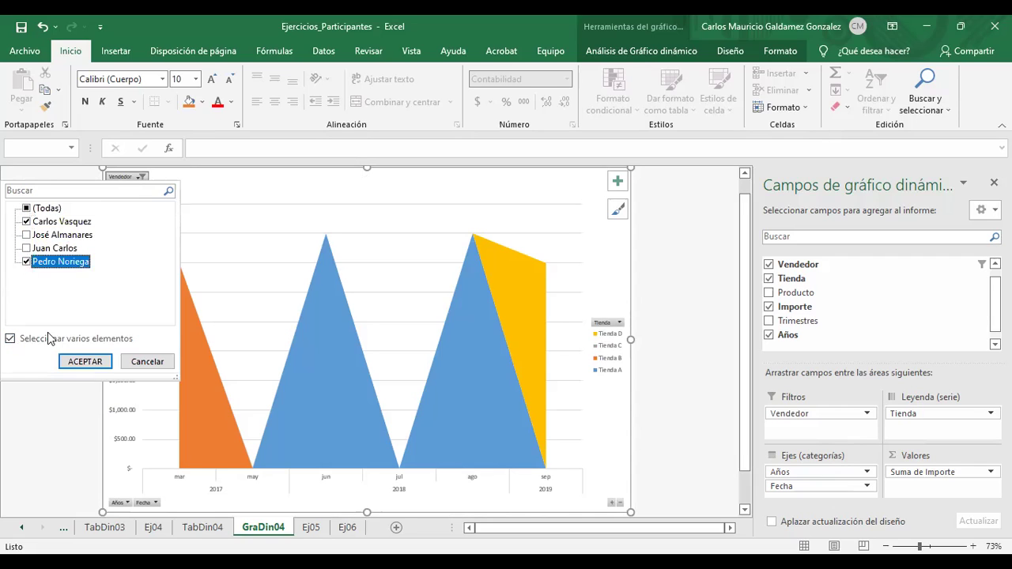
click(86, 363)
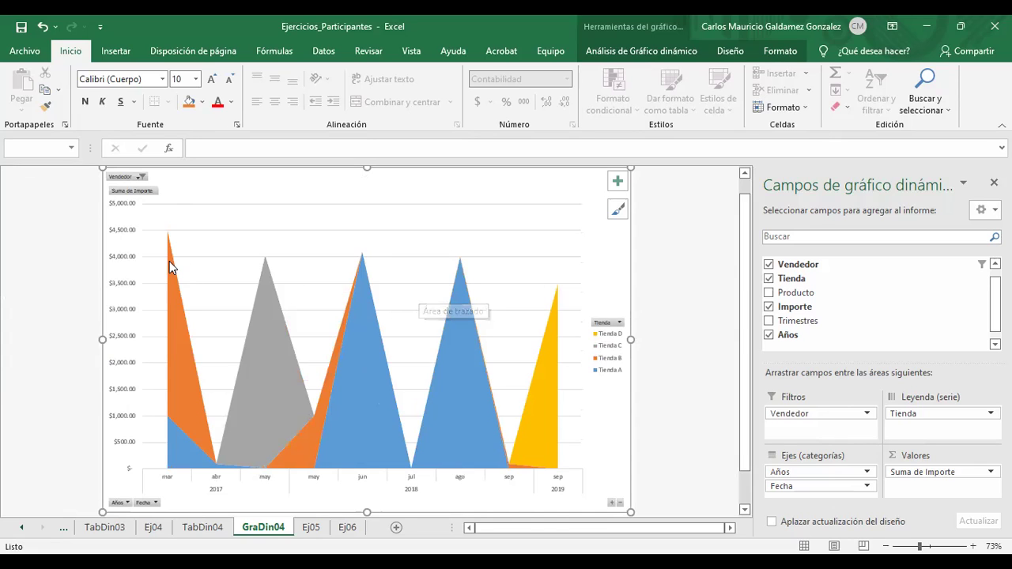
click(115, 235)
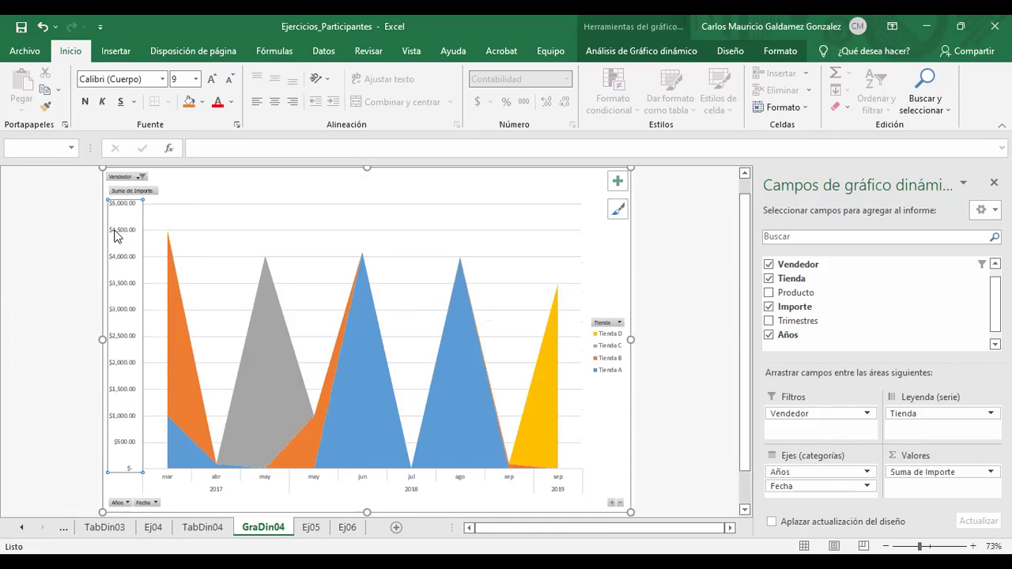
- Apply the ninth chart style, with a chart title and data labels, to the stacked area pivot chart
click(170, 261)
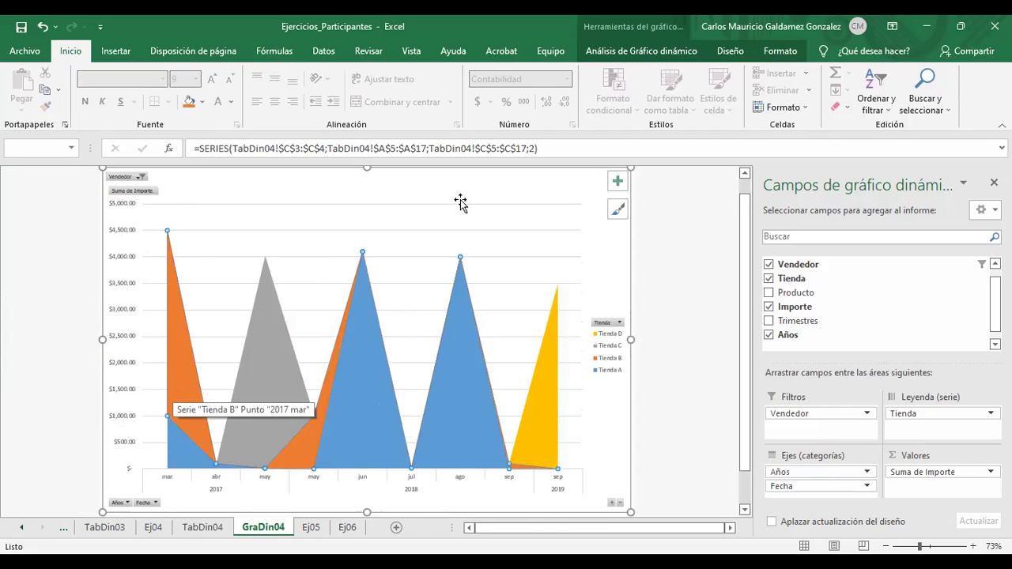
click(684, 53)
click(727, 54)
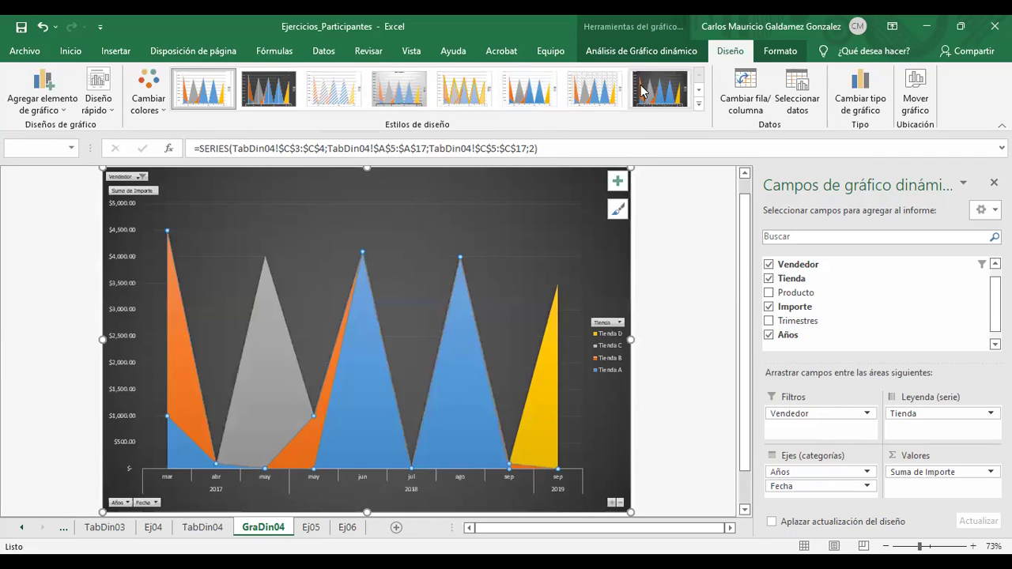
click(698, 108)
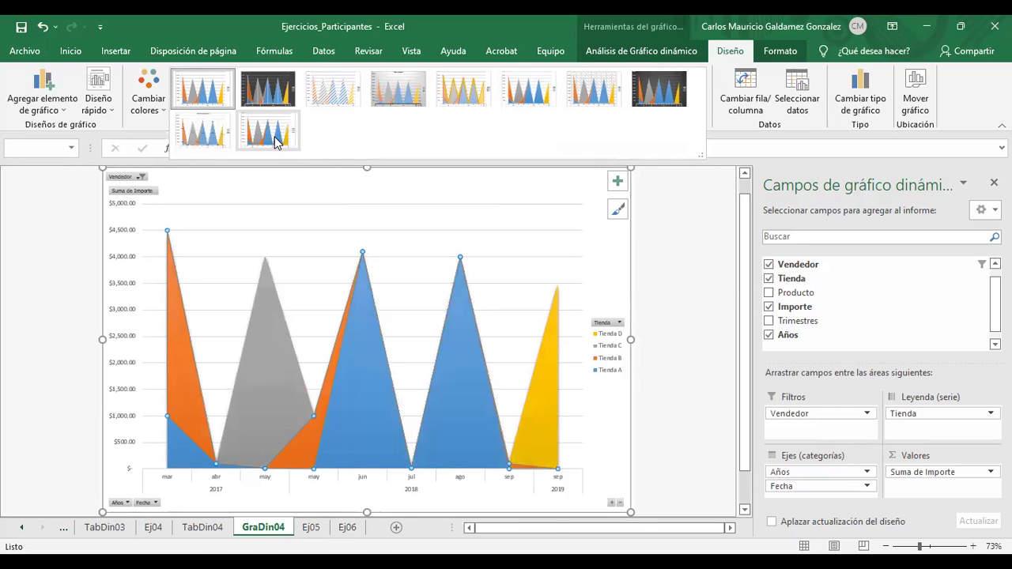
click(201, 132)
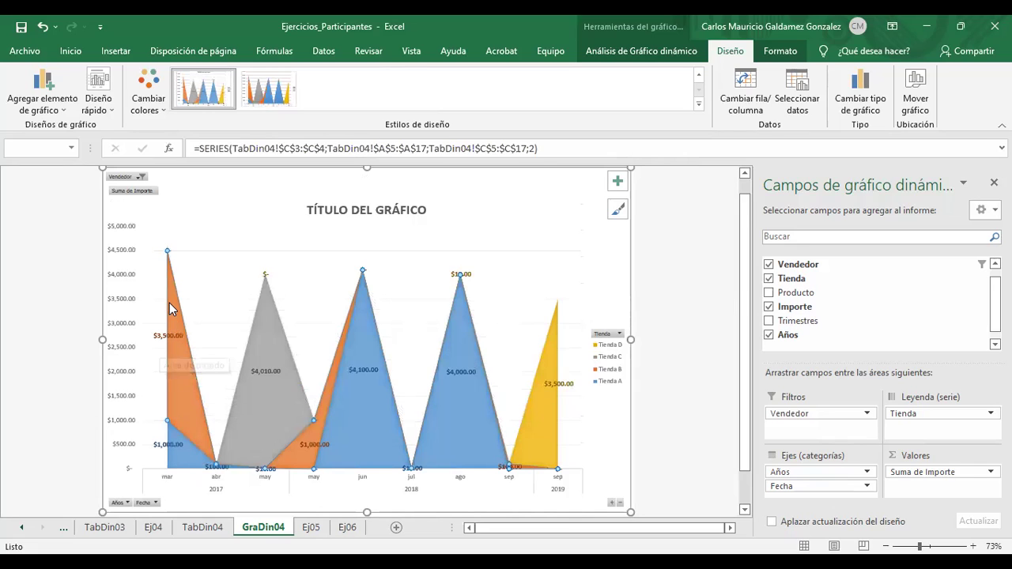
- Reset the pivot chart's Vendedor filter to (Todas) so that every seller is included
click(183, 454)
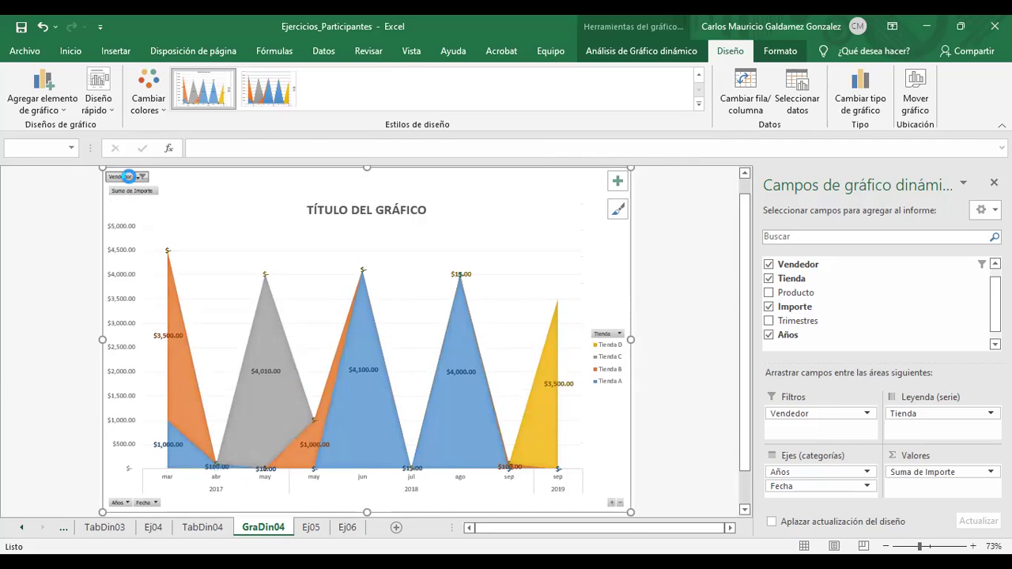
click(134, 176)
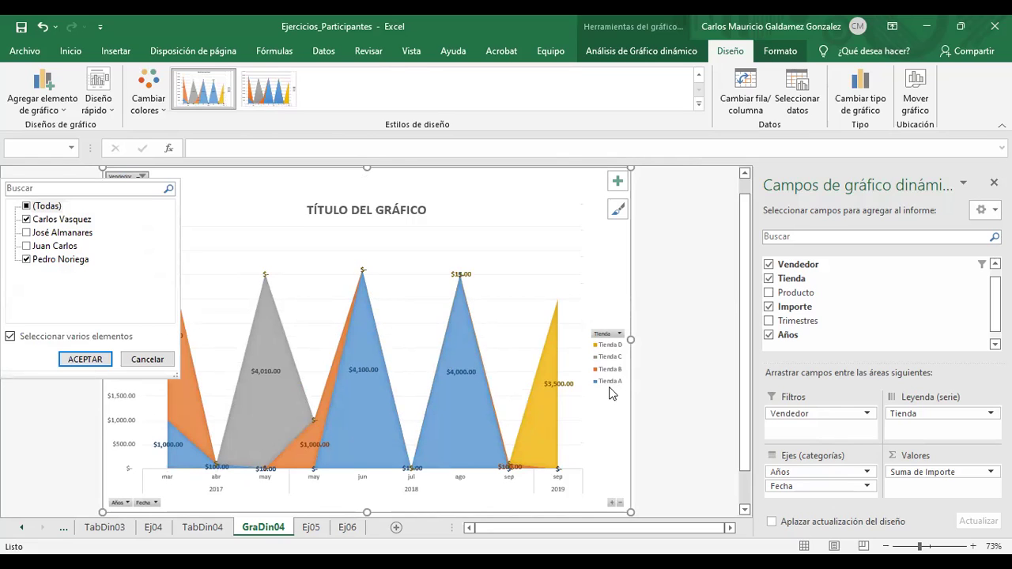
click(264, 397)
click(267, 397)
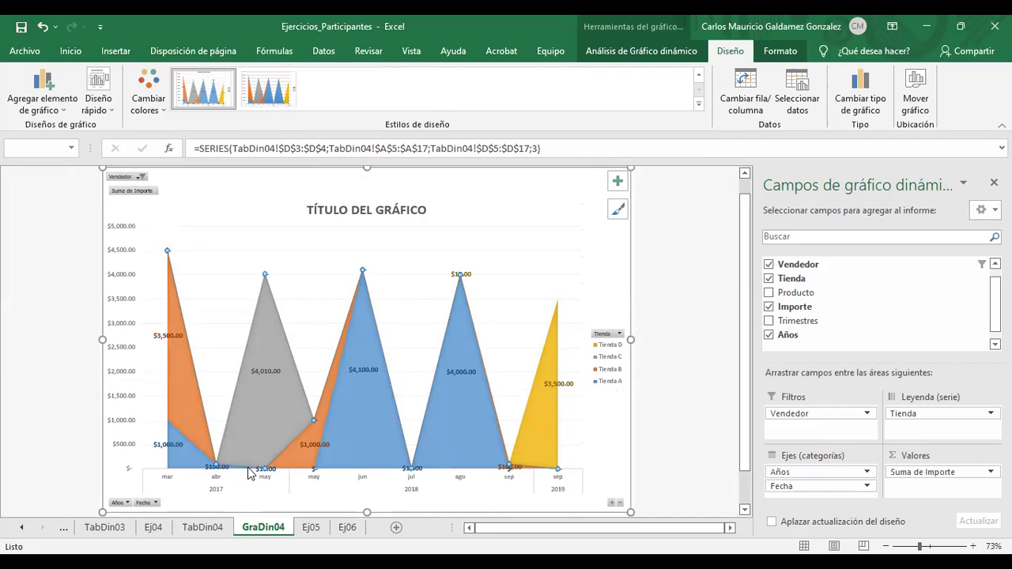
scroll(253, 456, down, 1)
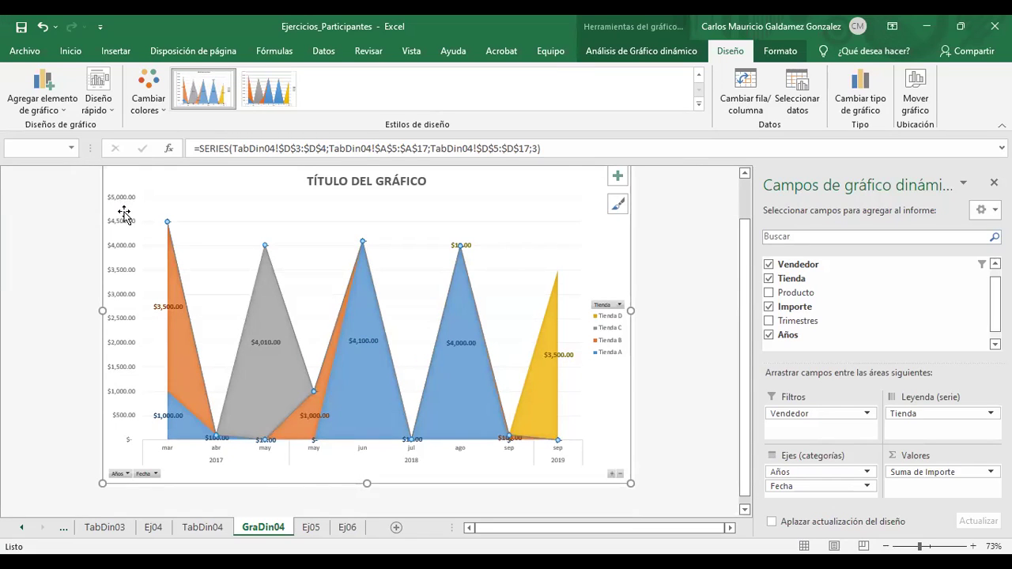
scroll(144, 221, up, 1)
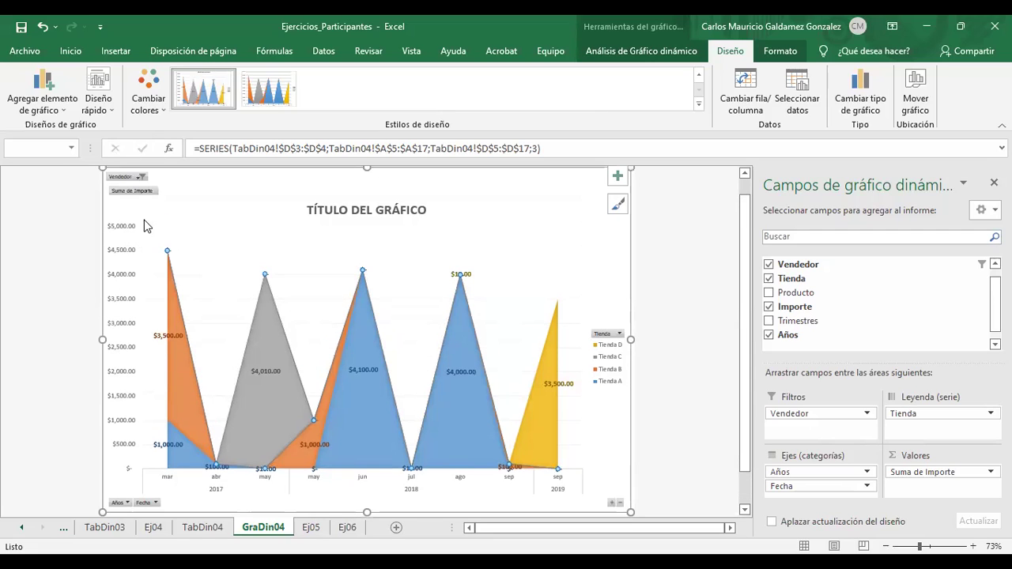
click(136, 175)
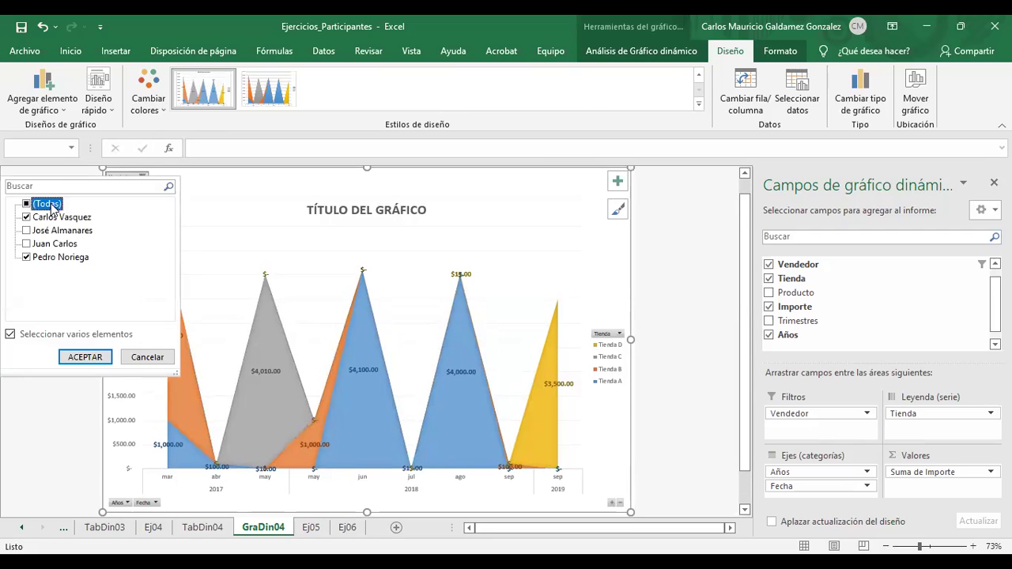
click(26, 205)
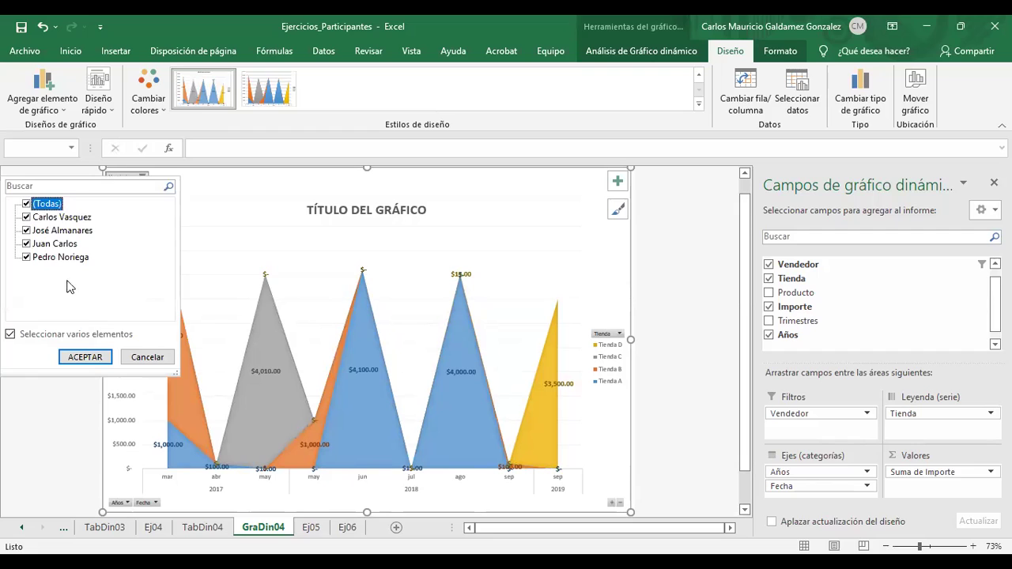
click(88, 357)
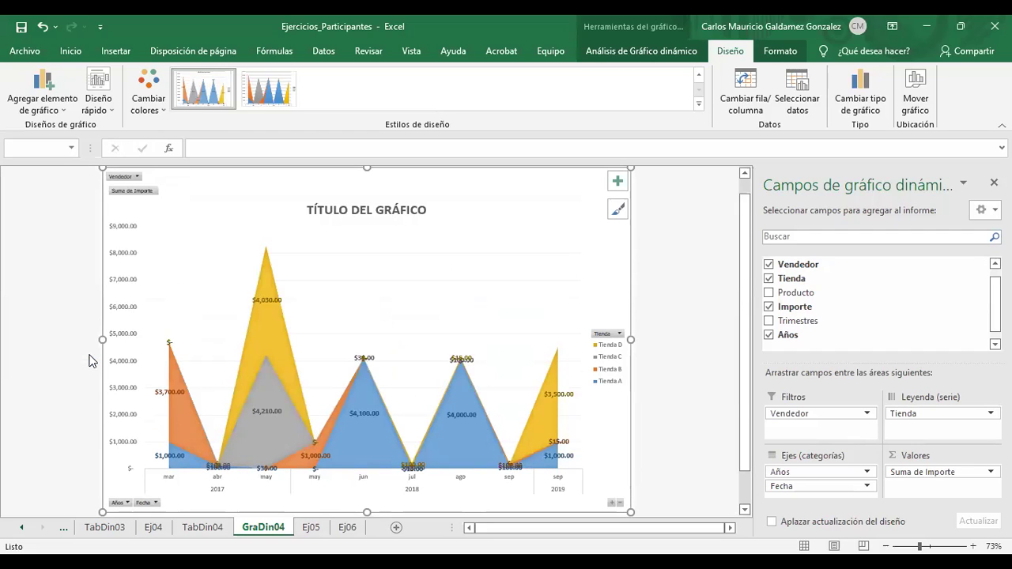
click(684, 309)
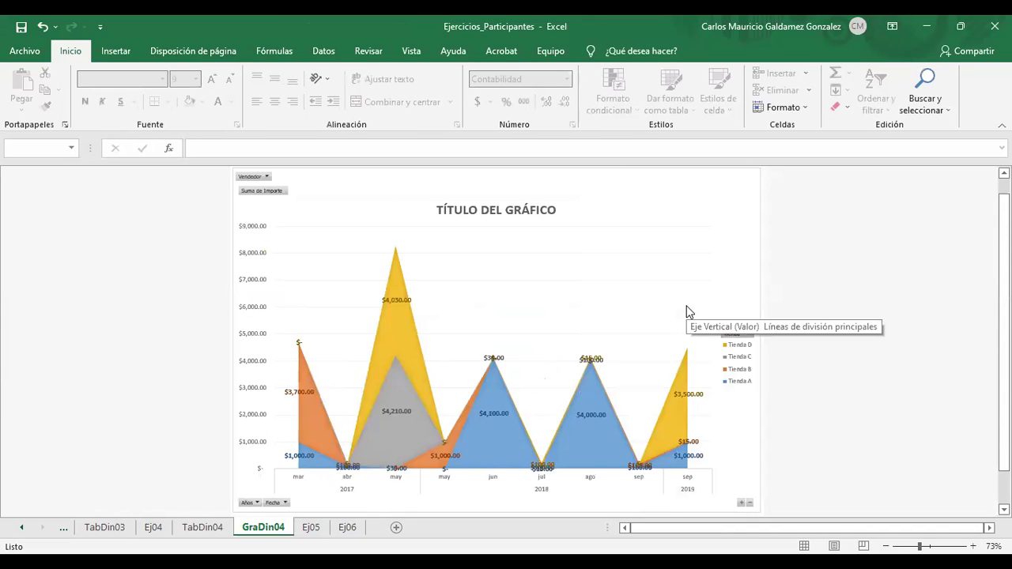
- Replace the chart title with "IMPACTO DE VENTAS POR TIENDA"
double_click(492, 212)
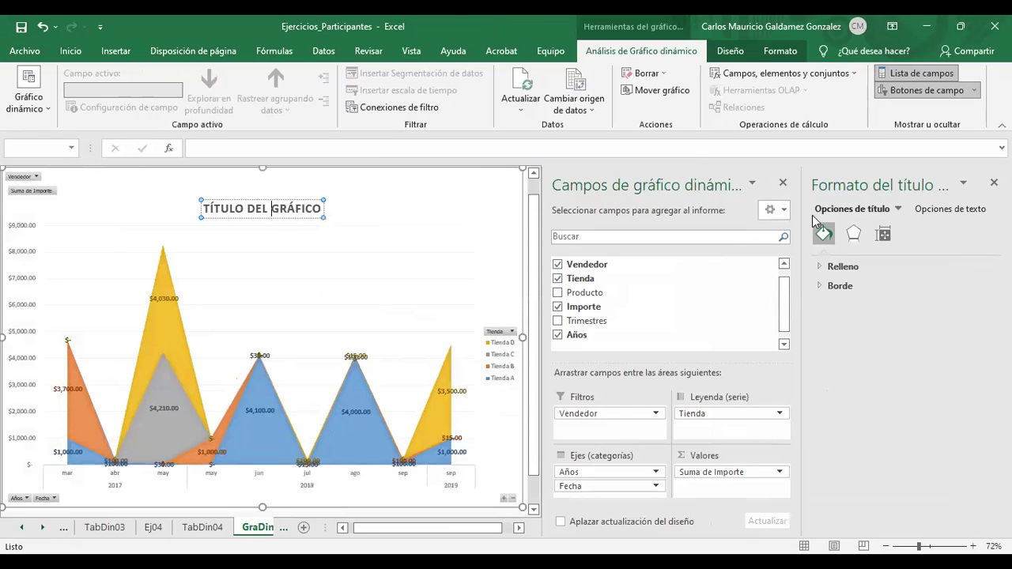
click(994, 182)
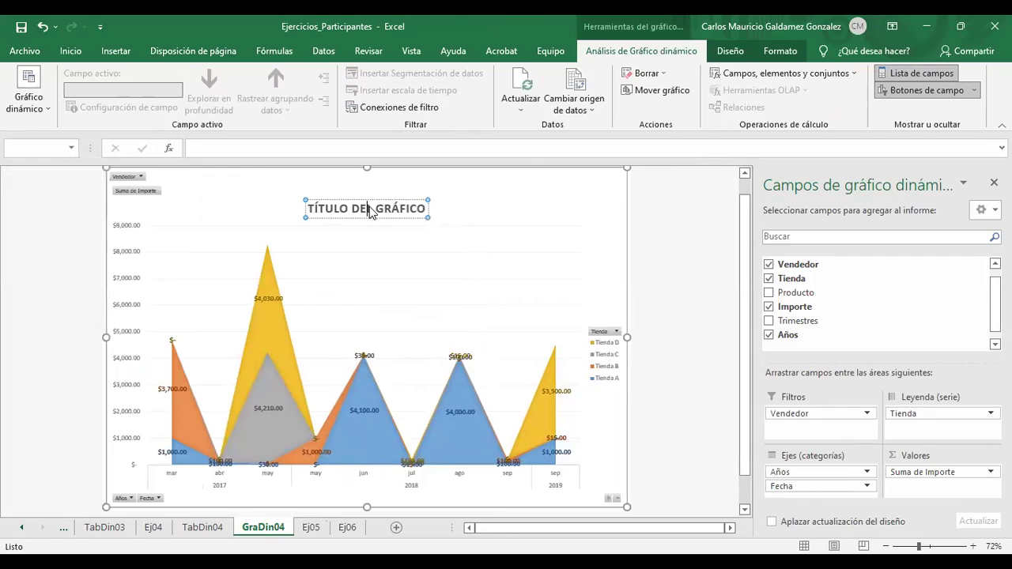
triple_click(370, 212)
text(INCIDEN)
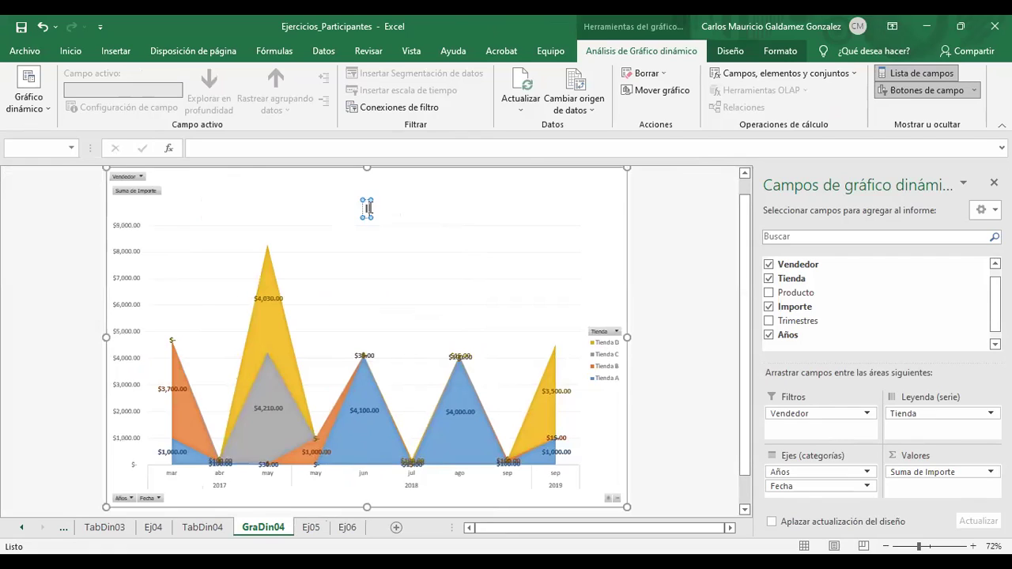
text(CIA)
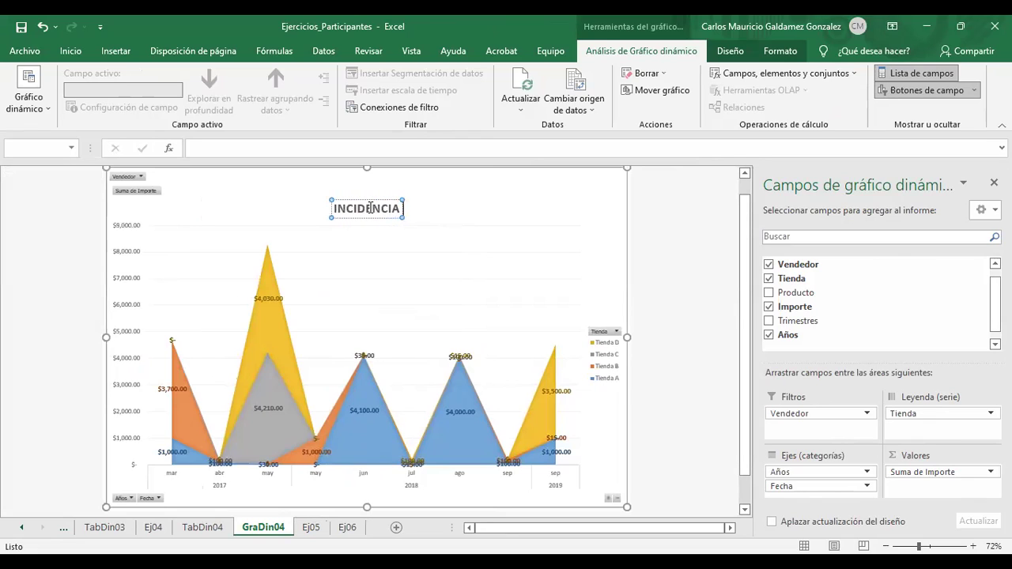
key(ctrl+a)
key(BackSpace)
text(IPACTO D)
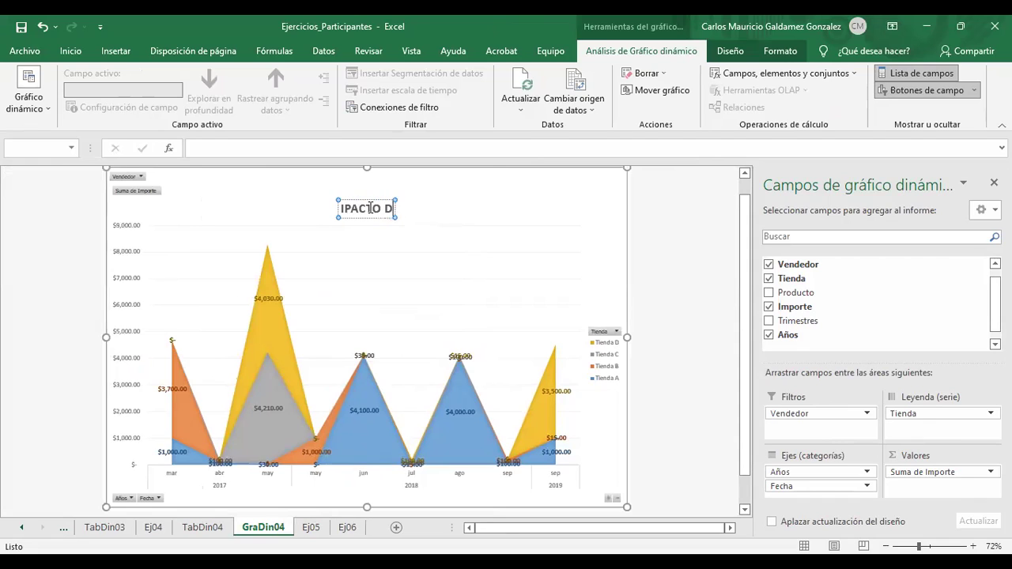
text(E VENTAS)
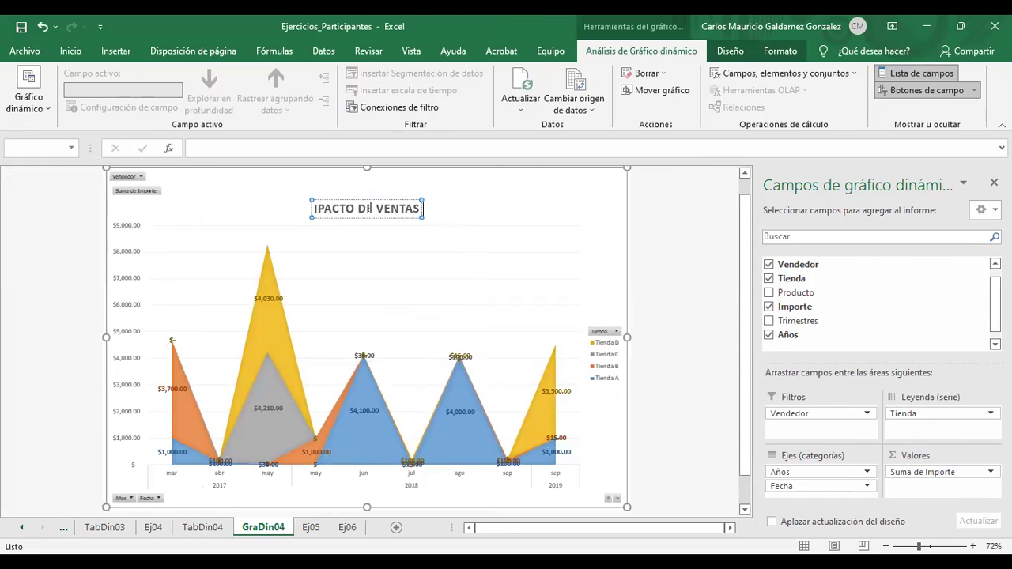
text( POR TIENDA)
click(283, 210)
text(M)
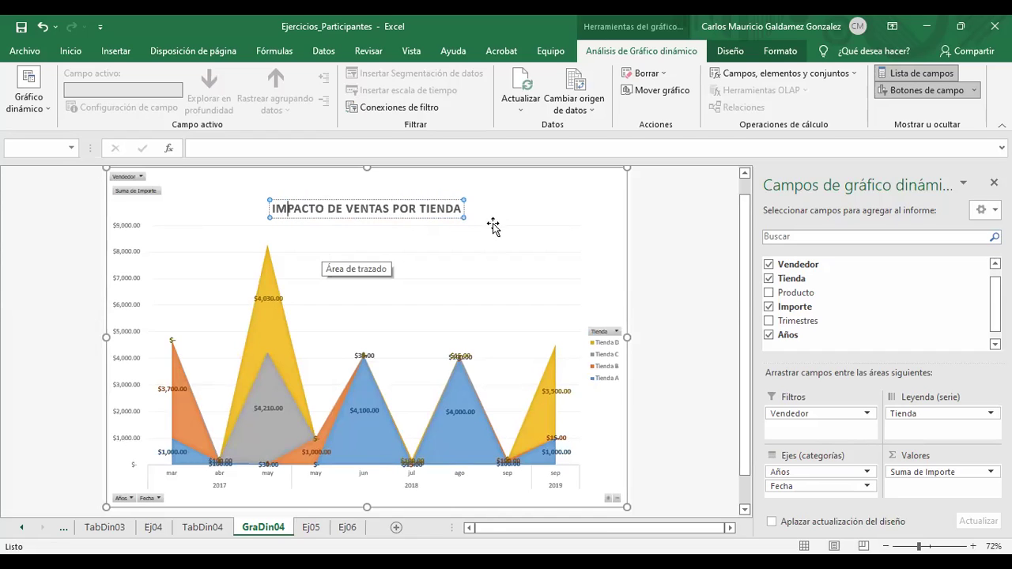
click(665, 224)
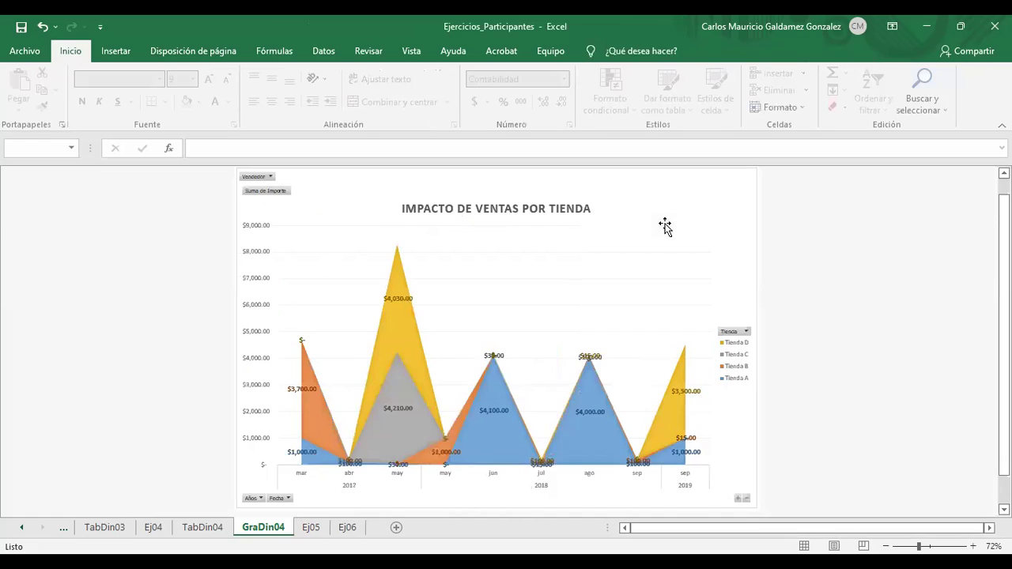
- Try the orange, yellow and green multicolor palette and the tenth chart style, and return to the ninth style
double_click(626, 209)
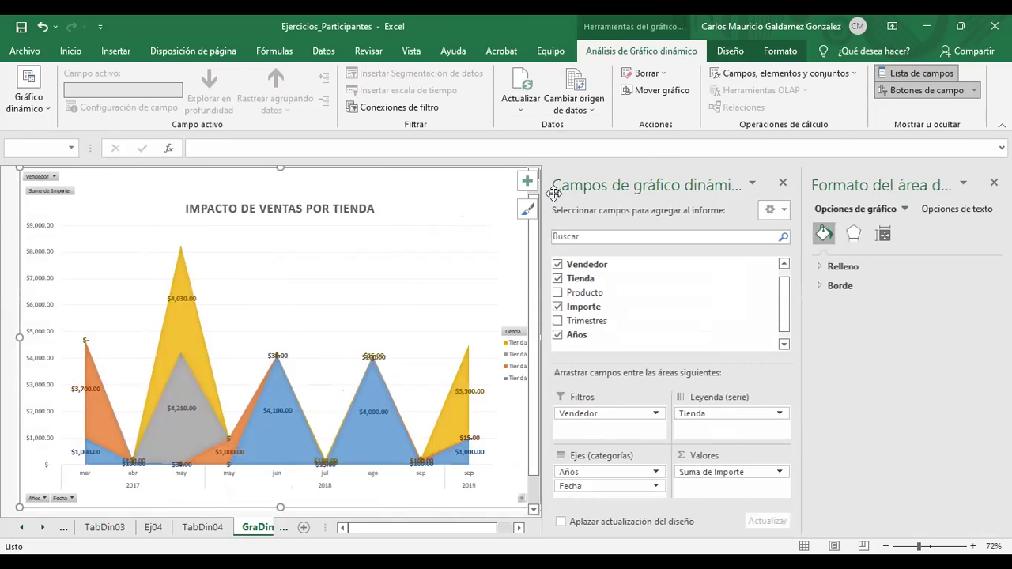
click(994, 183)
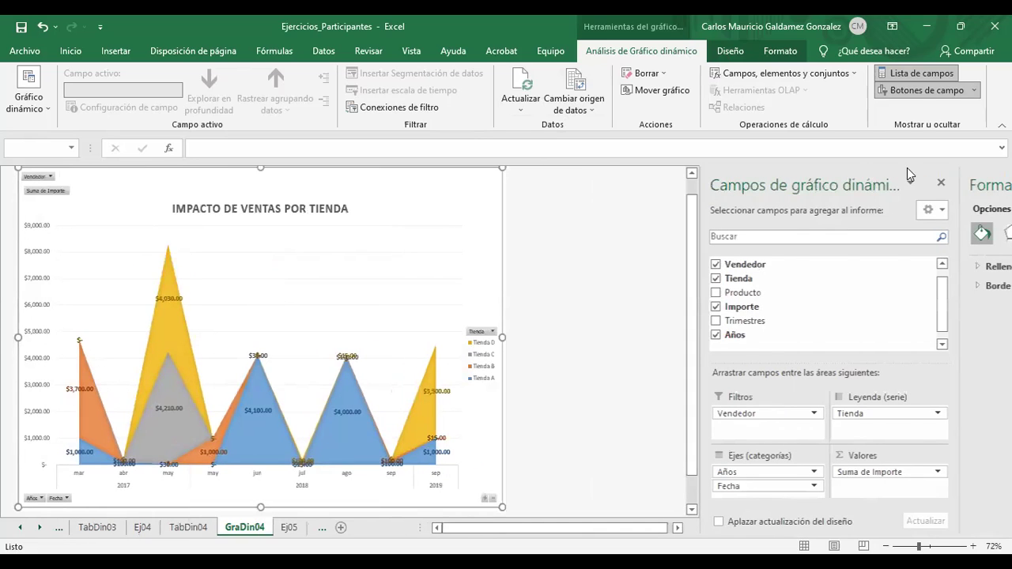
click(727, 52)
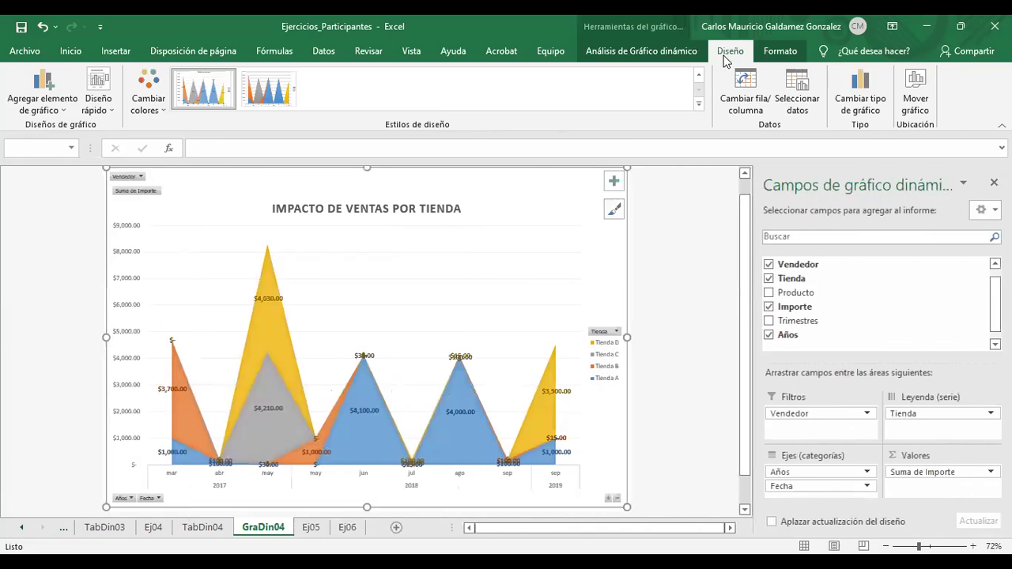
click(139, 111)
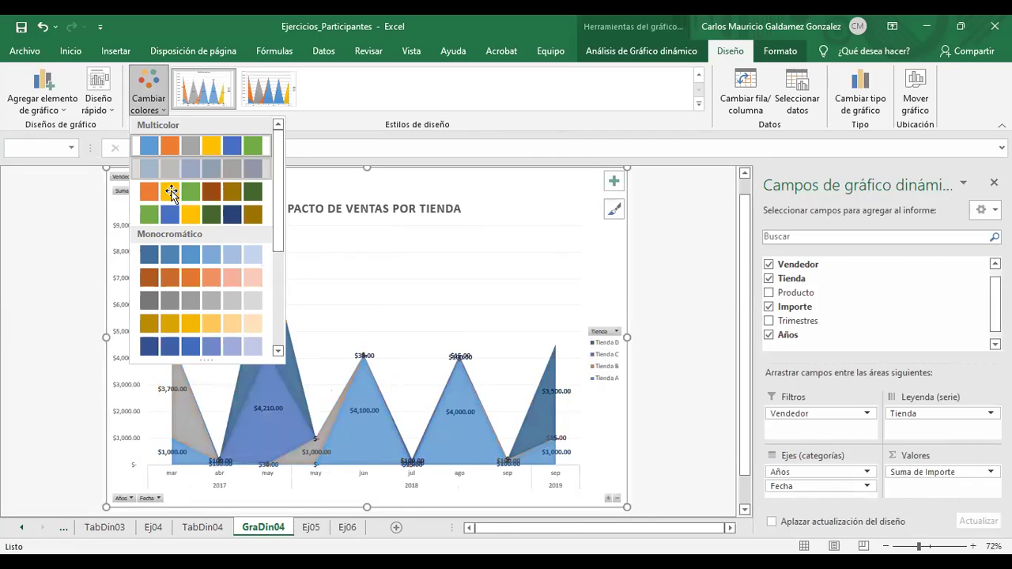
click(171, 193)
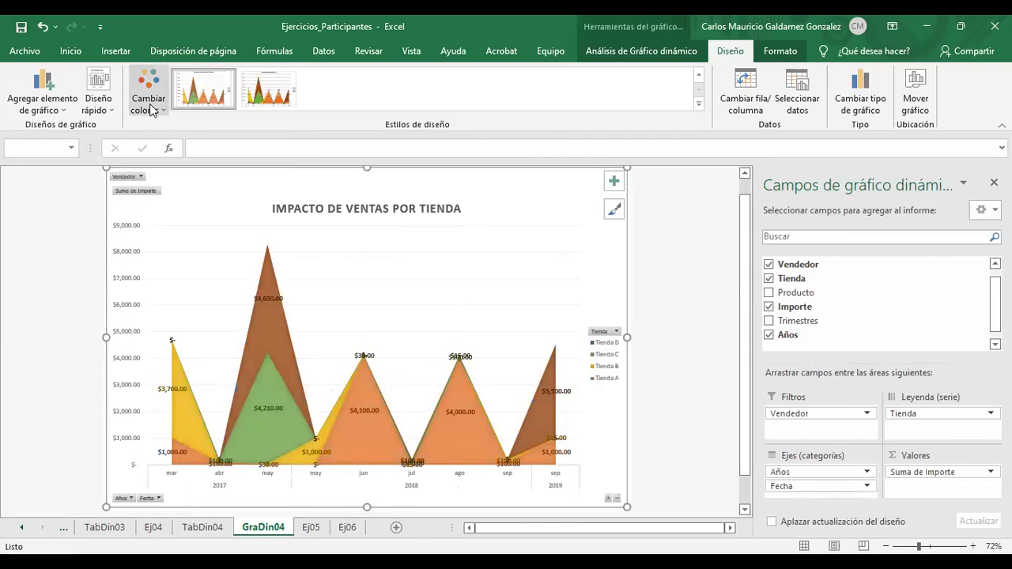
click(270, 92)
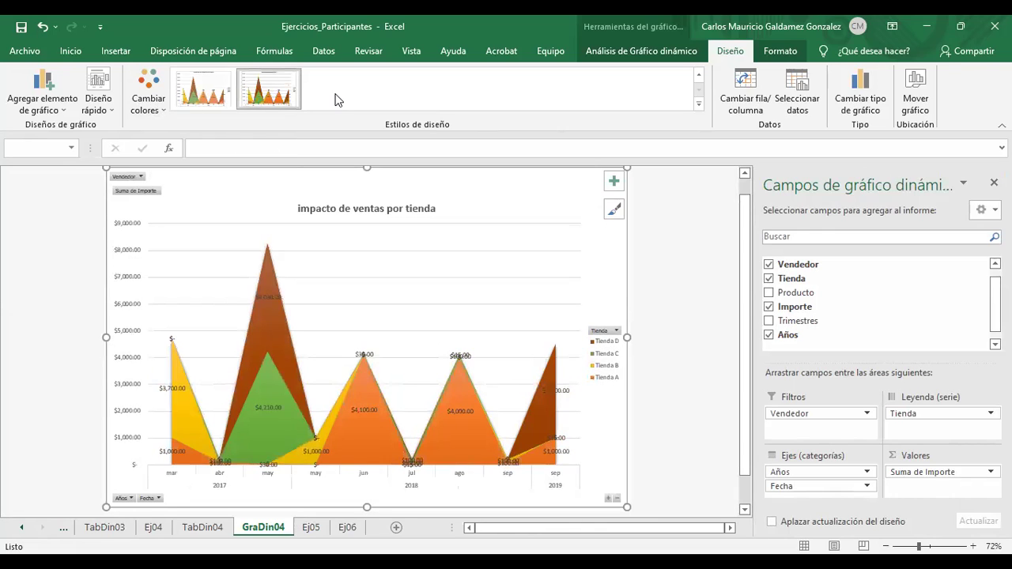
click(204, 91)
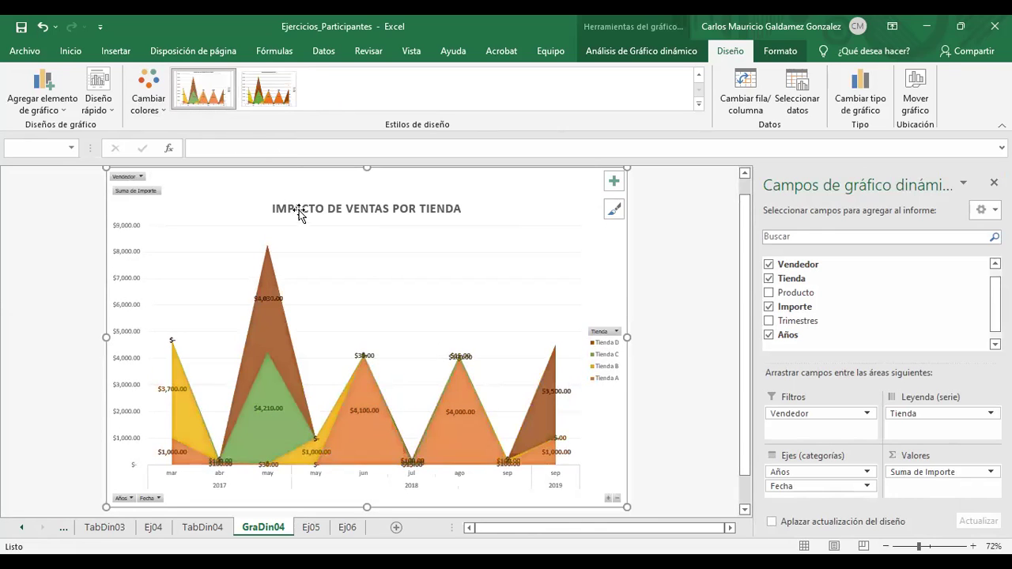
- Try a grey monochrome palette on the chart and restore the first multicolor palette, starting with blue and orange
click(148, 93)
scroll(181, 265, down, 3)
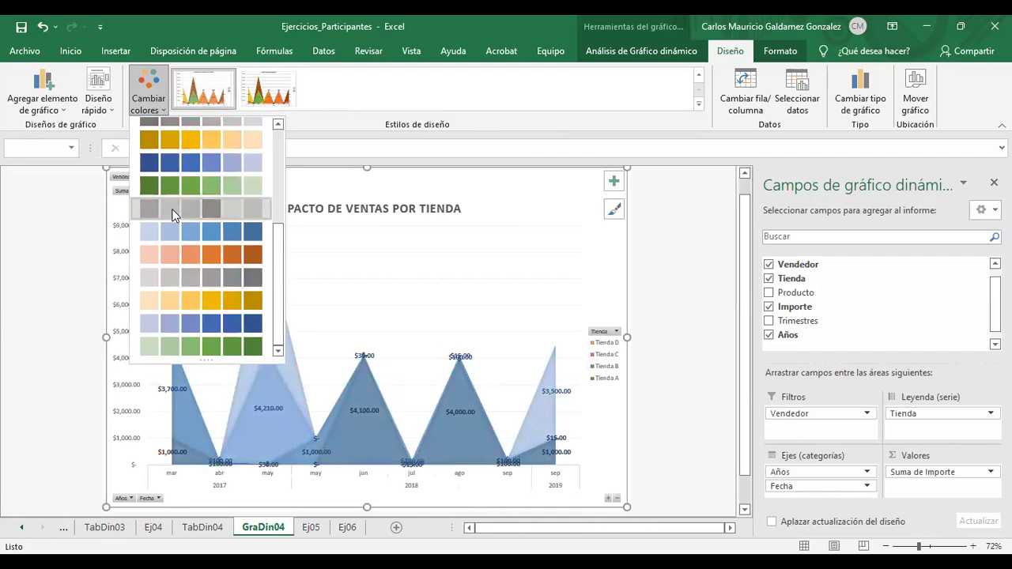
click(174, 215)
click(153, 111)
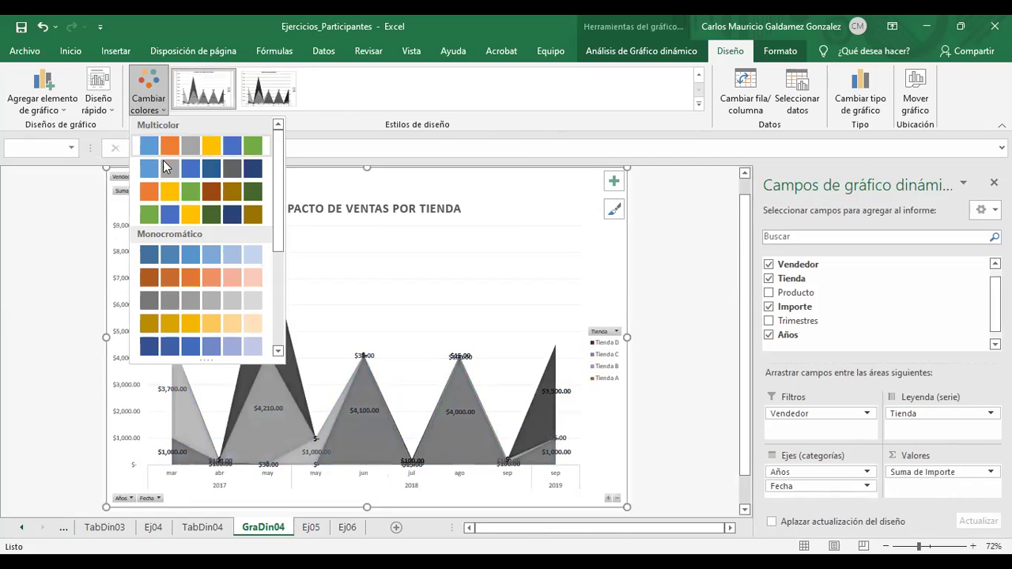
click(164, 146)
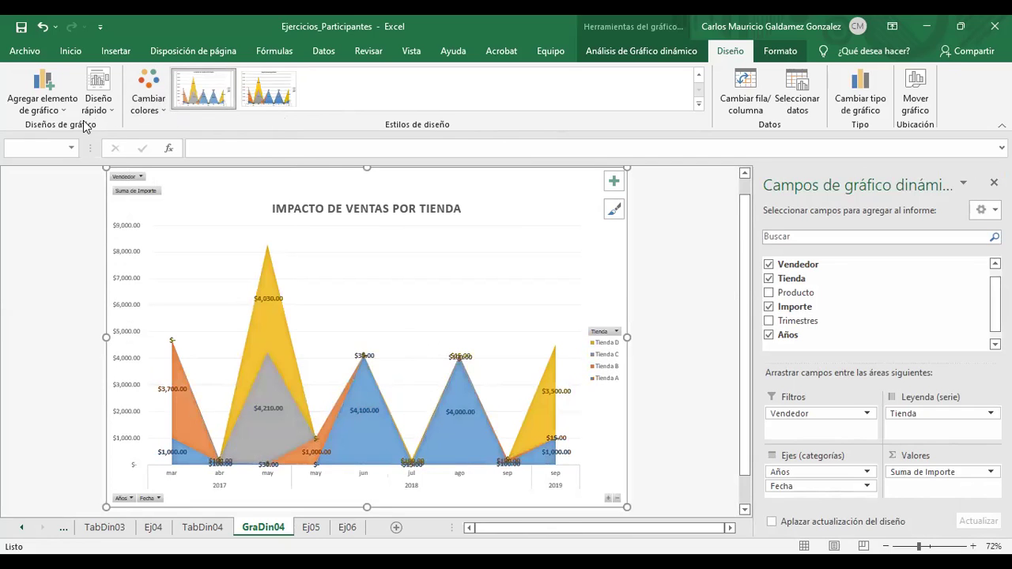
click(109, 117)
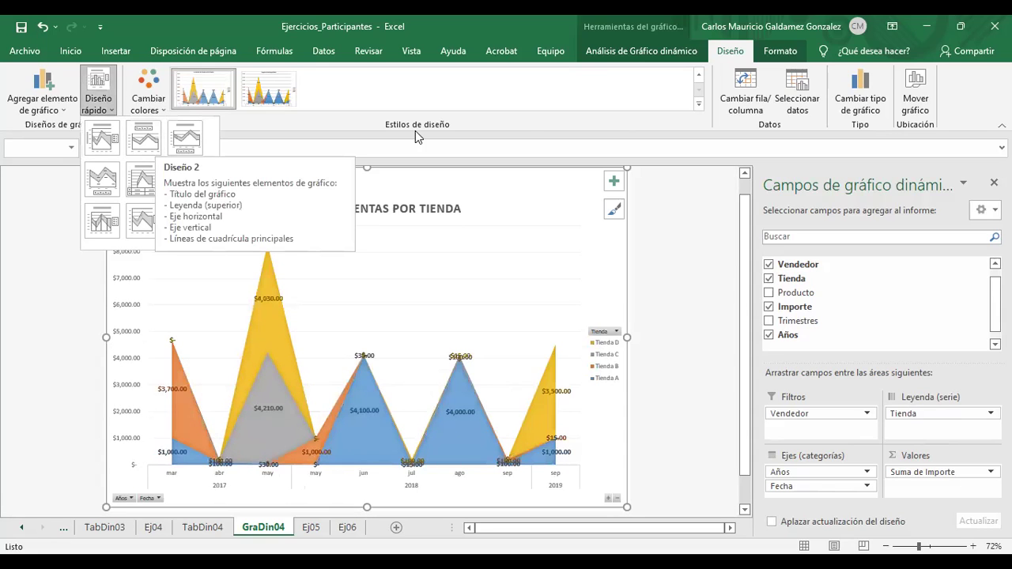
click(746, 103)
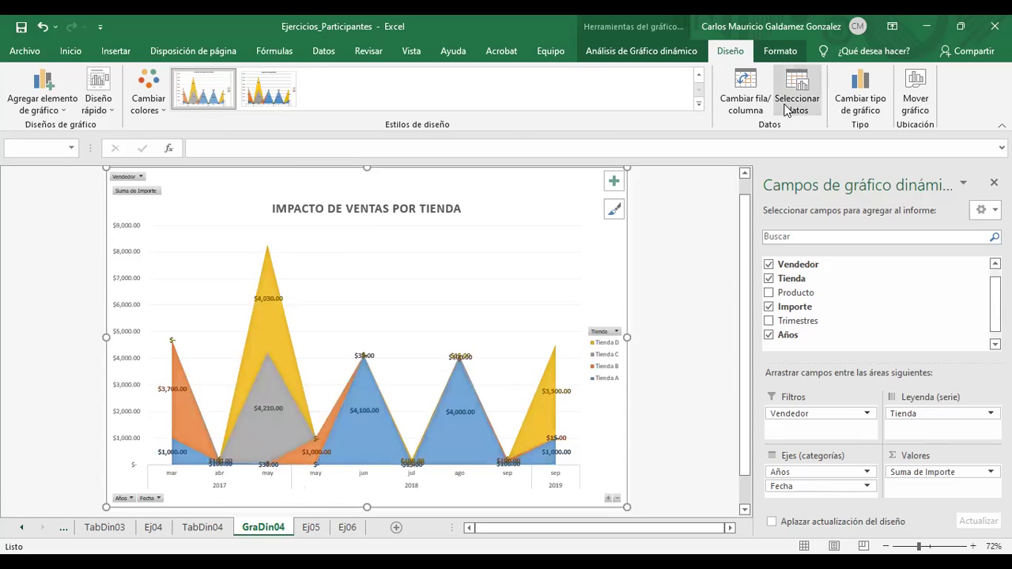
click(745, 110)
click(674, 296)
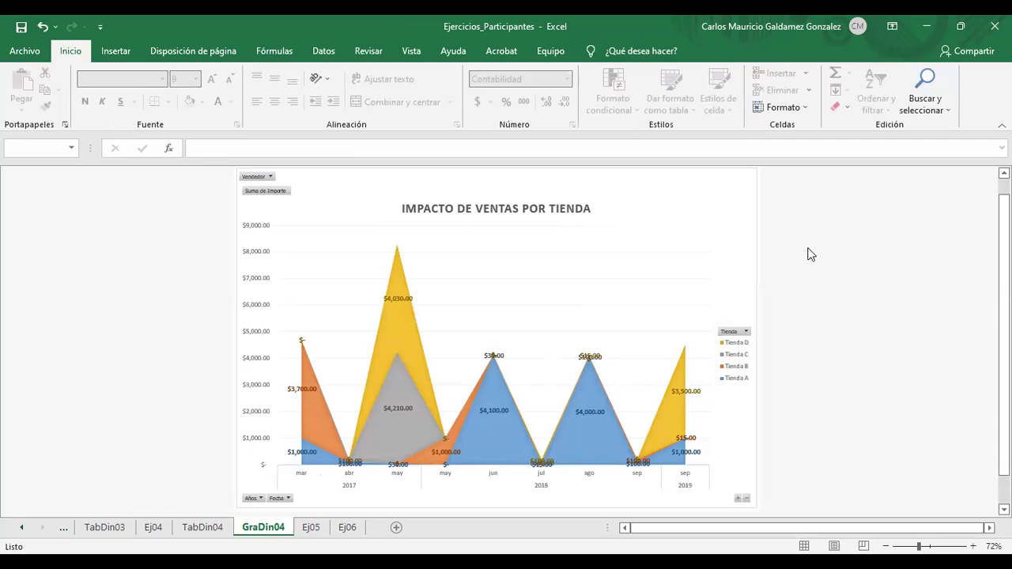
- Look over the Ej05 and Ej06 exercise sheets and return to the GraDin04 chart sheet
click(310, 527)
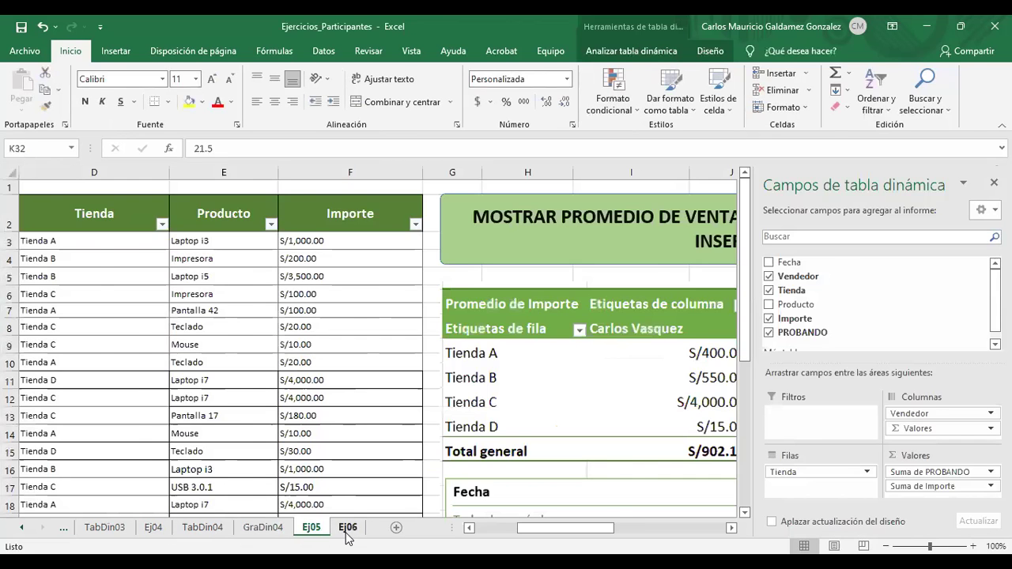
click(347, 536)
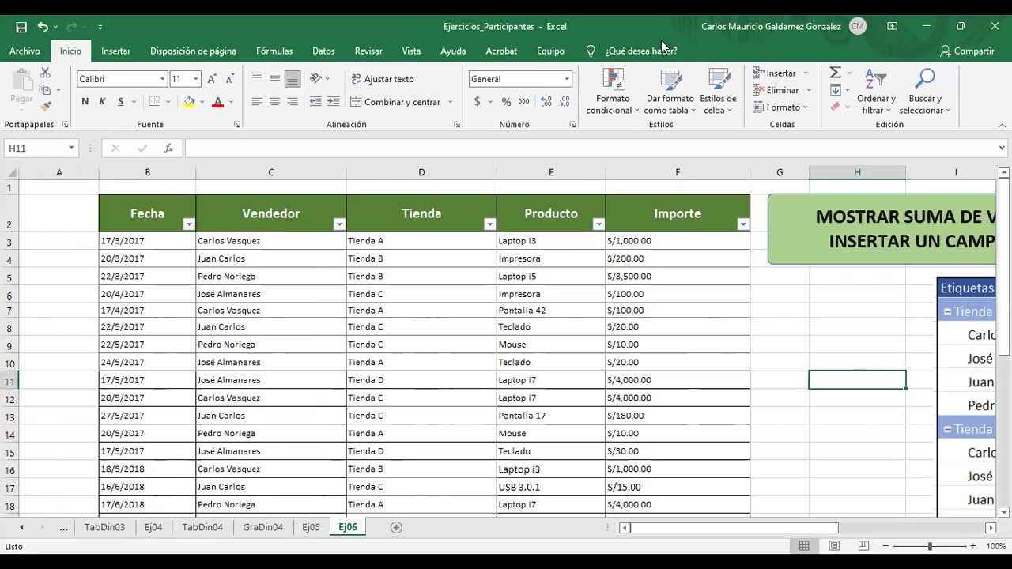
click(268, 531)
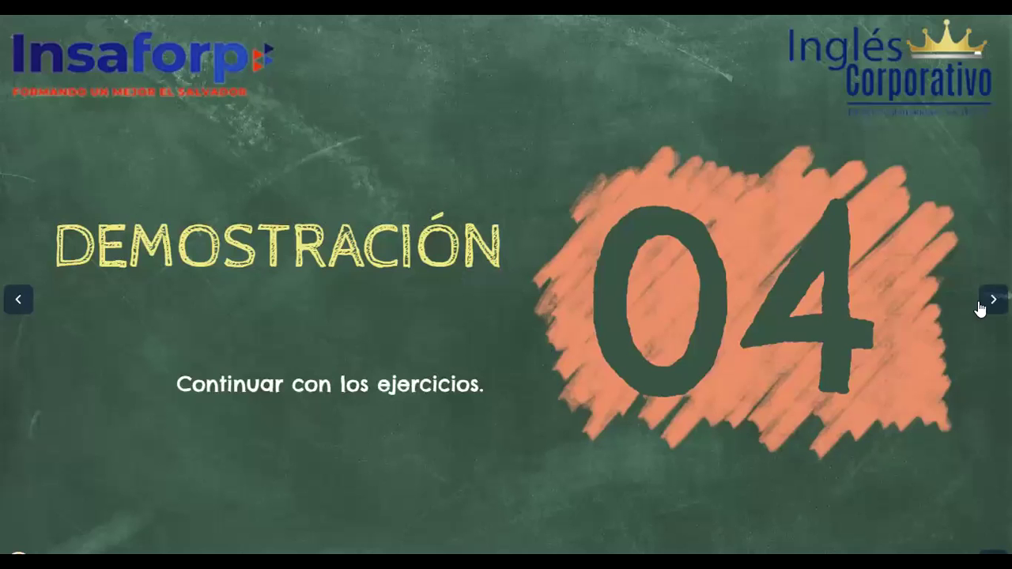
click(981, 305)
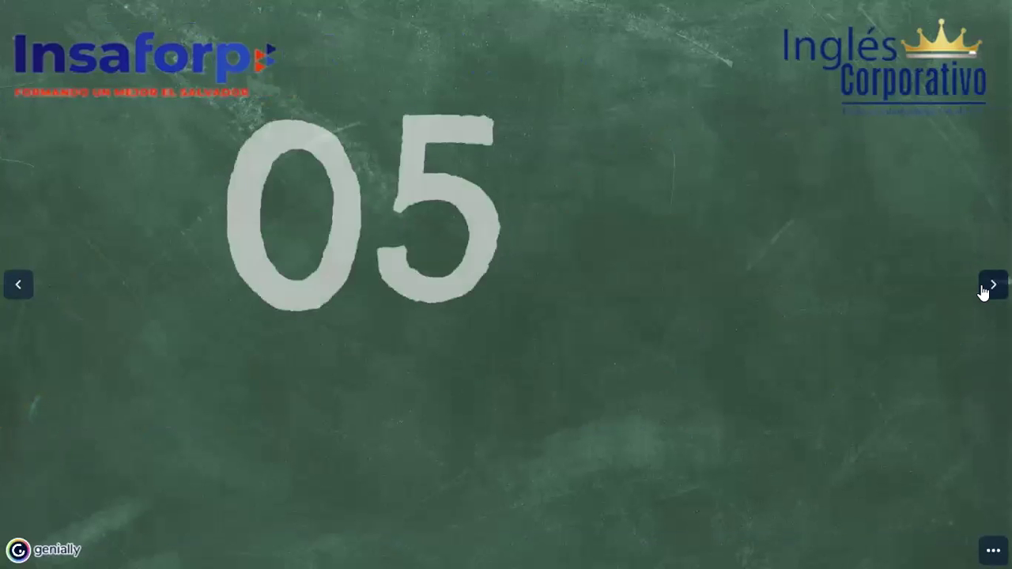